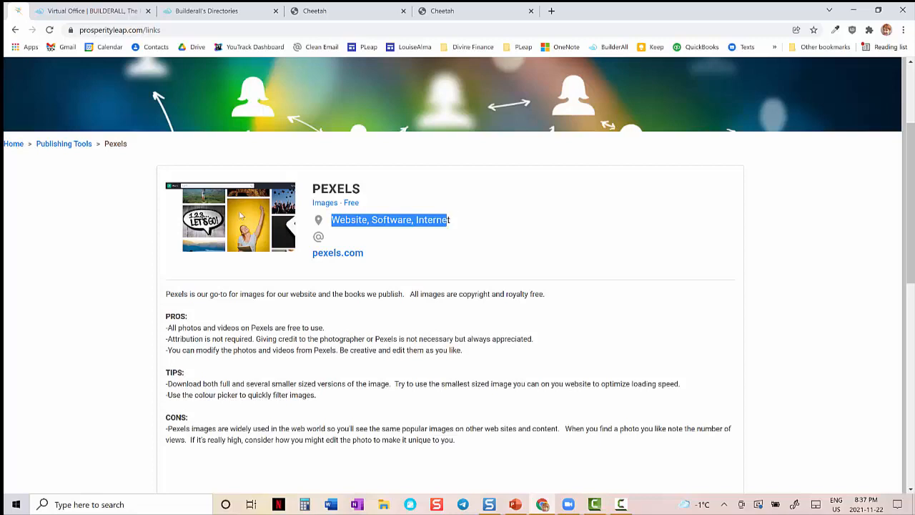
- Switch to the PowerPoint slide show and advance to the slide "2. Create Categories / Subcategories"
{"action": "left_click", "coordinate": [532, 233]}
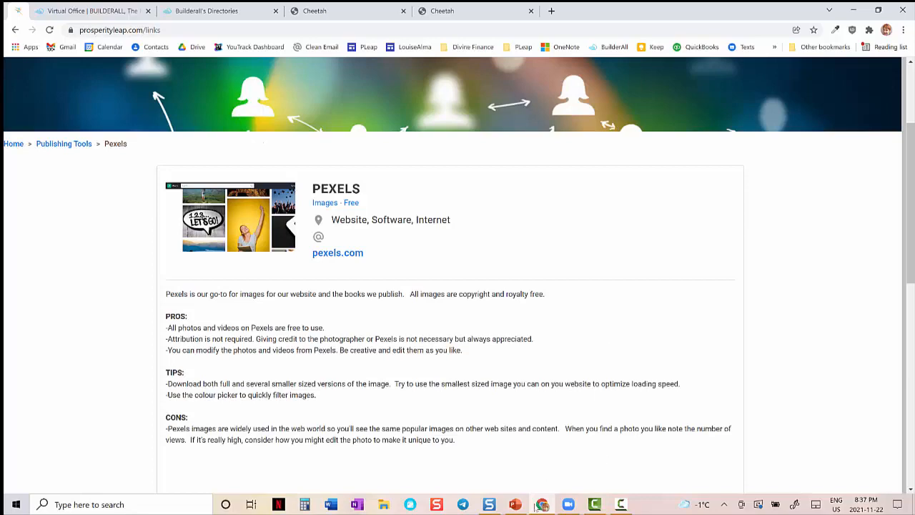
{"action": "left_click", "coordinate": [515, 504]}
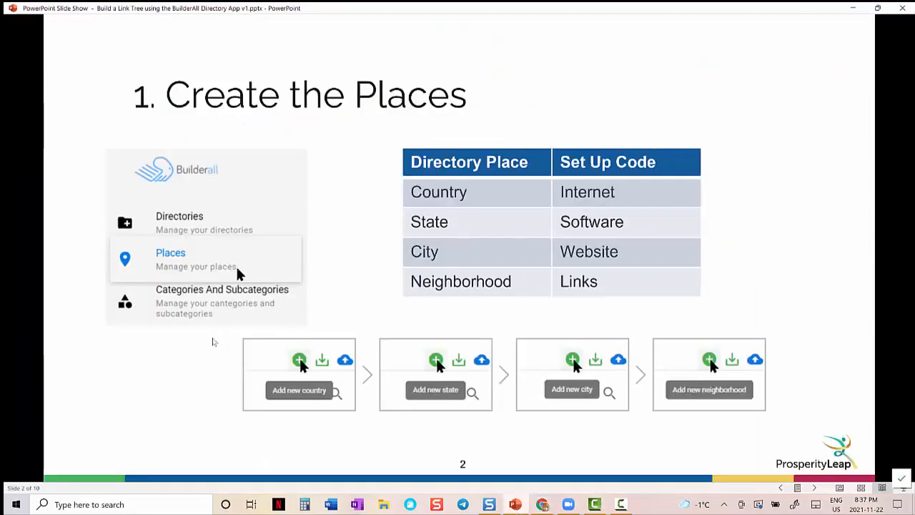
{"action": "left_click", "coordinate": [212, 341]}
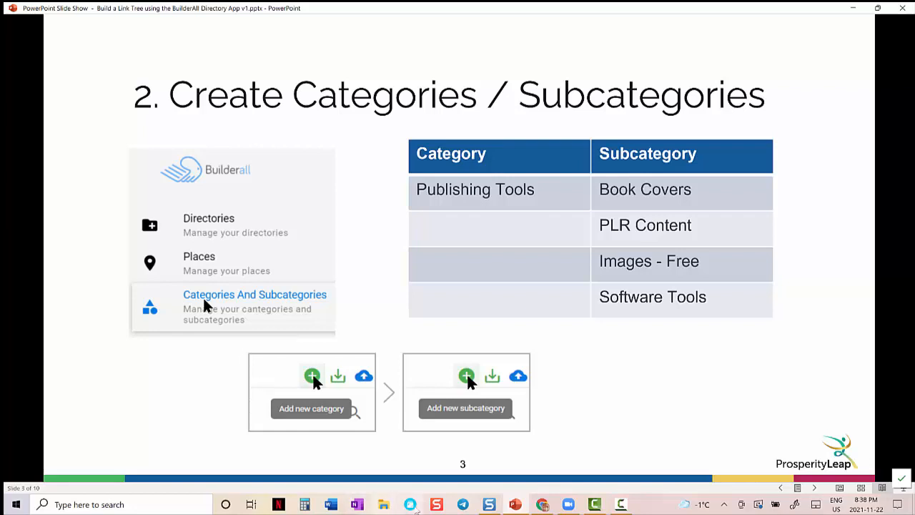
- Switch to Chrome and filter the links directory to the Publishing Tools category and the Images - Free subcategory
{"action": "mouse_move", "coordinate": [542, 505]}
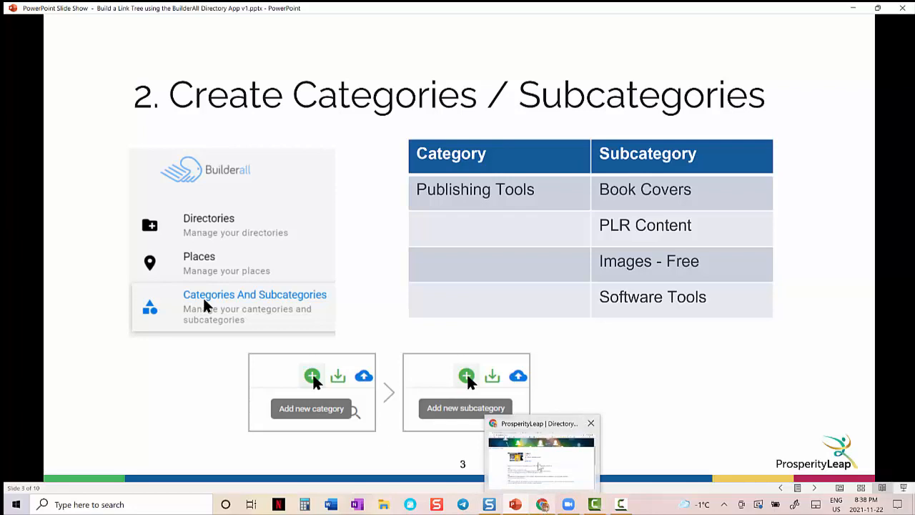
{"action": "left_click", "coordinate": [543, 458]}
{"action": "left_click", "coordinate": [62, 144]}
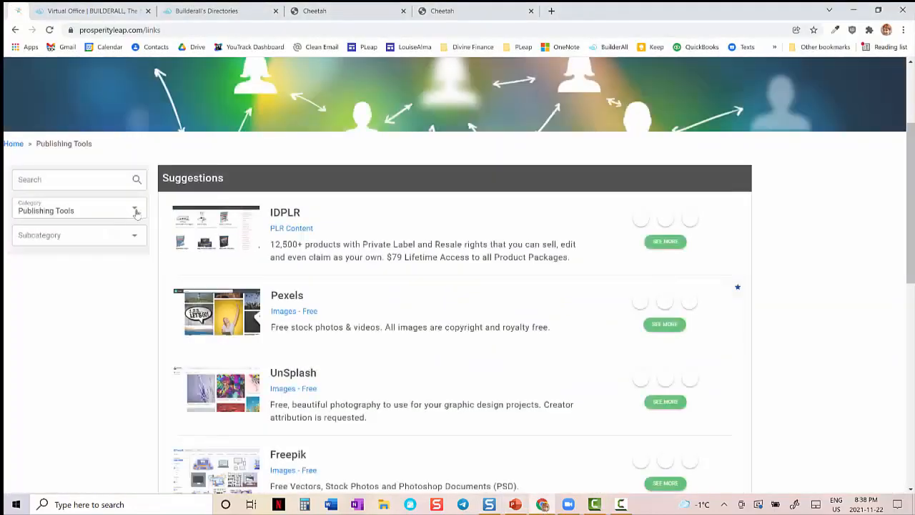
{"action": "left_click", "coordinate": [136, 209]}
{"action": "left_click", "coordinate": [87, 259]}
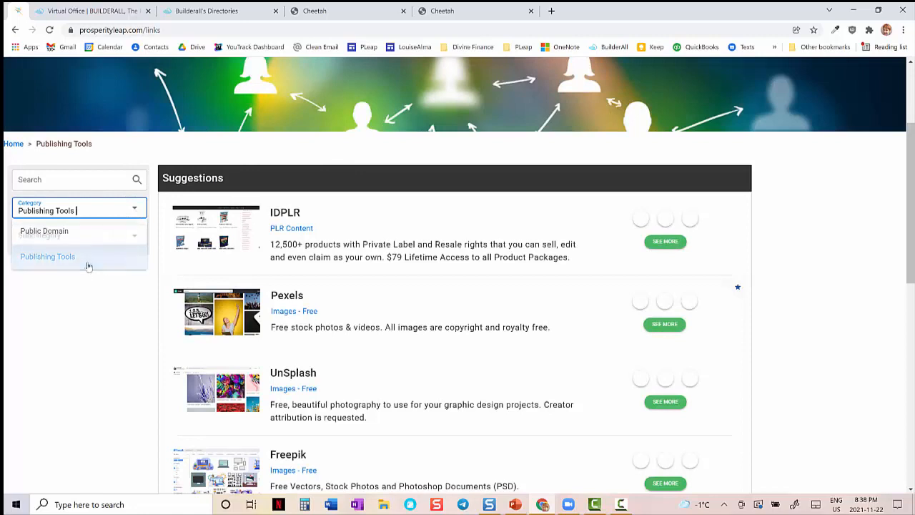
{"action": "left_click", "coordinate": [136, 239]}
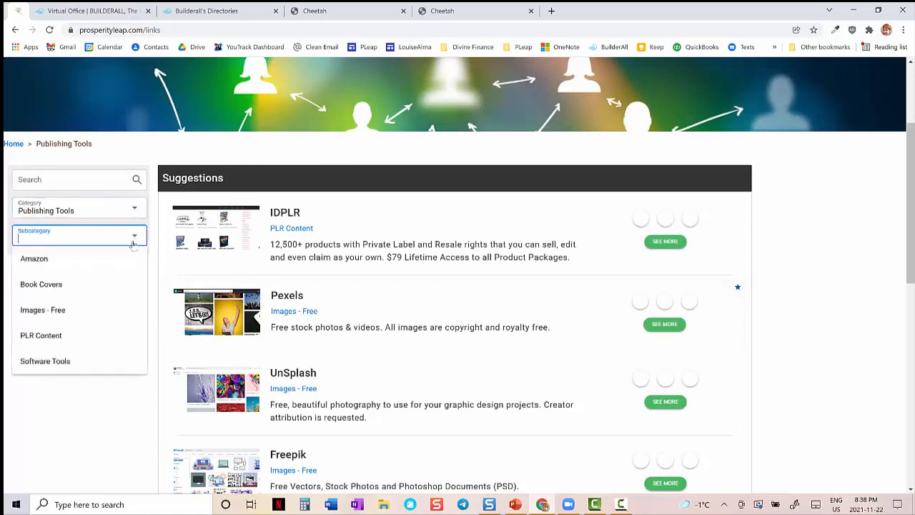
{"action": "left_click", "coordinate": [83, 311]}
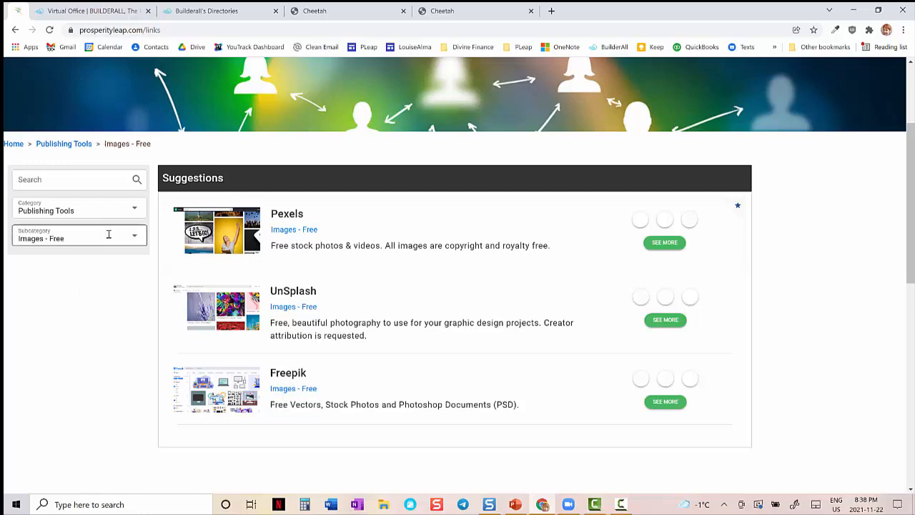
- Switch to the PowerPoint slide show and advance to the slide "3. Create Ad Types"
{"action": "left_click", "coordinate": [514, 505]}
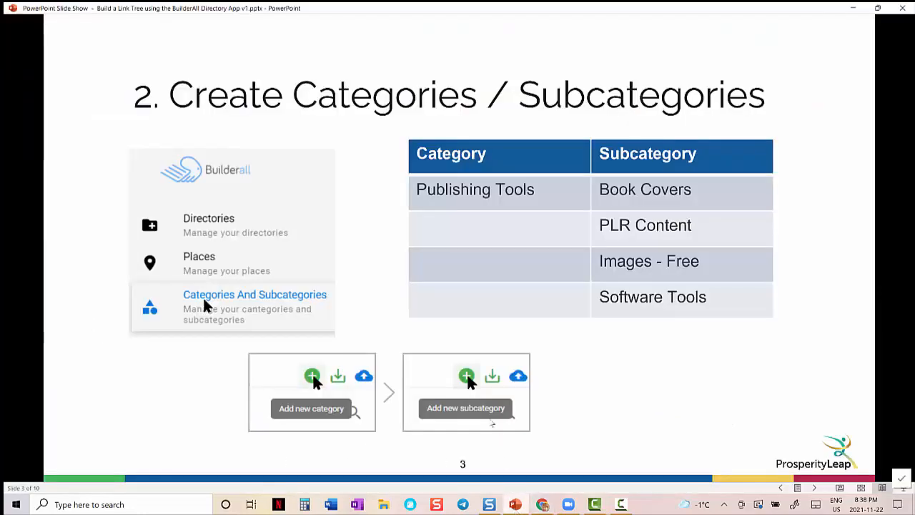
{"action": "left_click", "coordinate": [492, 424]}
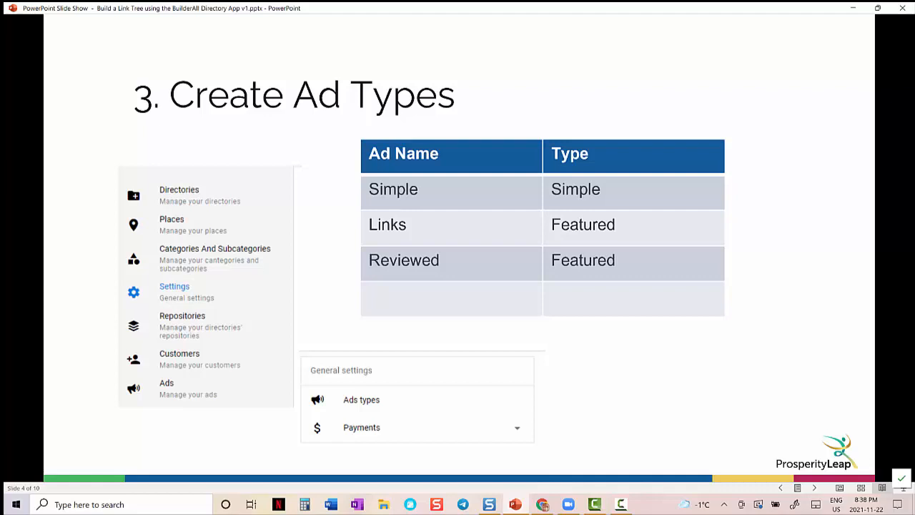
- Switch to Chrome, view the UnSplash listing's website in a separate tab, and return to the listing
{"action": "left_click", "coordinate": [543, 505]}
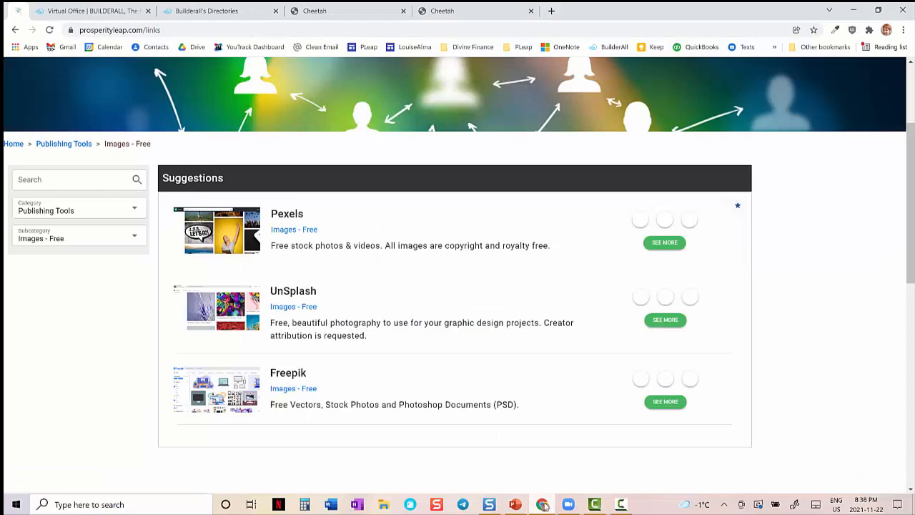
{"action": "left_click", "coordinate": [292, 293]}
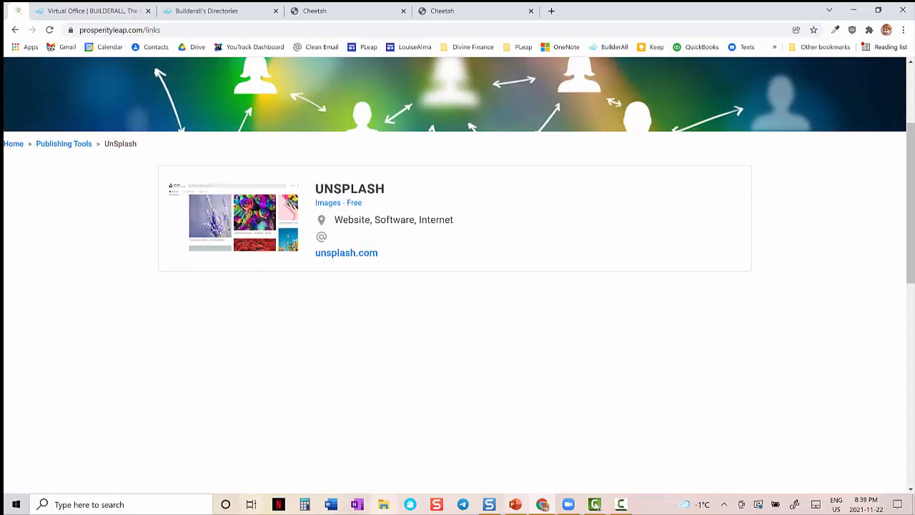
{"action": "right_click", "coordinate": [336, 257]}
{"action": "left_click", "coordinate": [363, 265]}
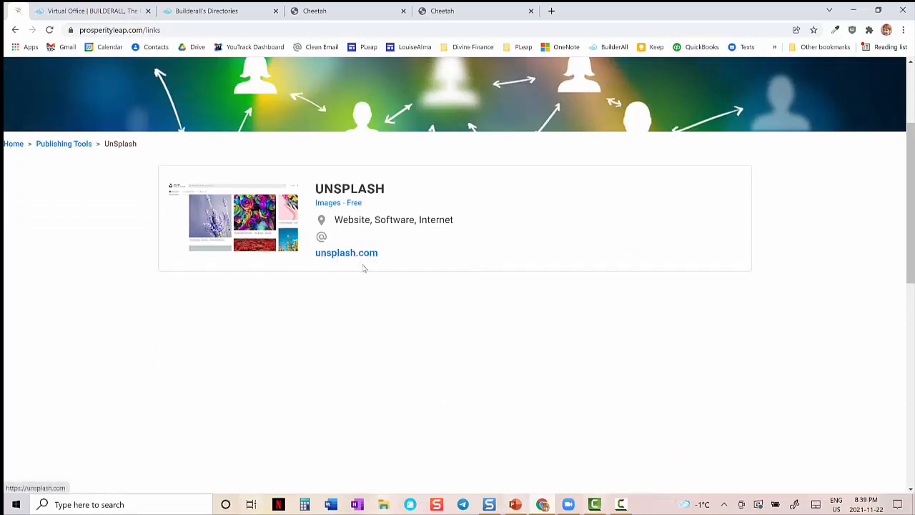
{"action": "left_click", "coordinate": [84, 10]}
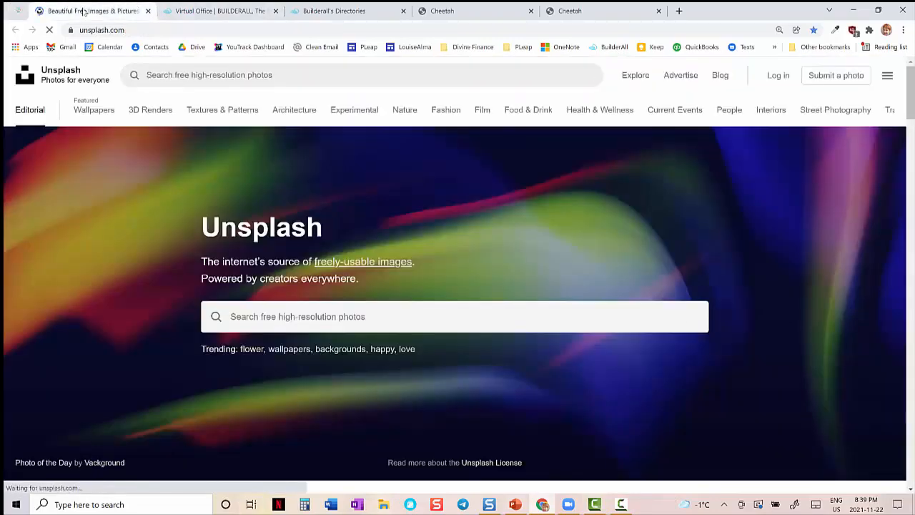
{"action": "left_click", "coordinate": [18, 11]}
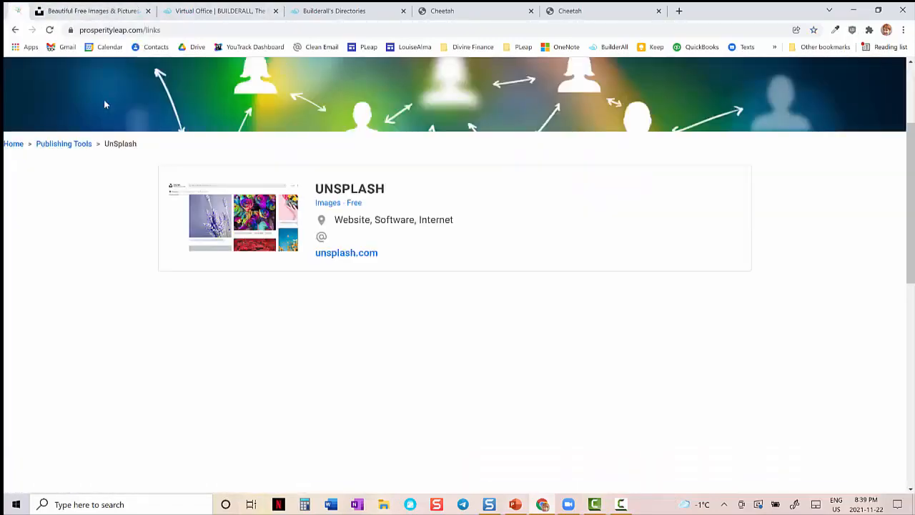
- Open the Pexels listing from Publishing Tools and review its full page down to the map
{"action": "left_click", "coordinate": [80, 145]}
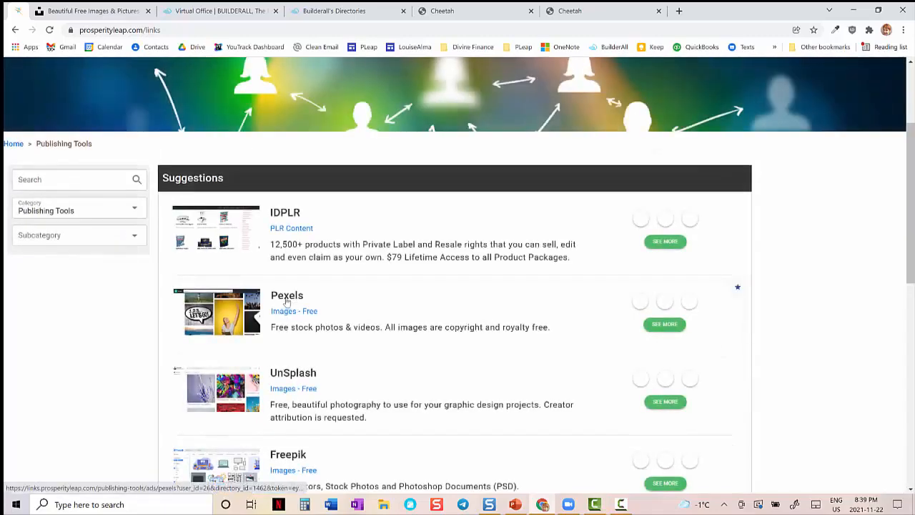
{"action": "left_click", "coordinate": [287, 303]}
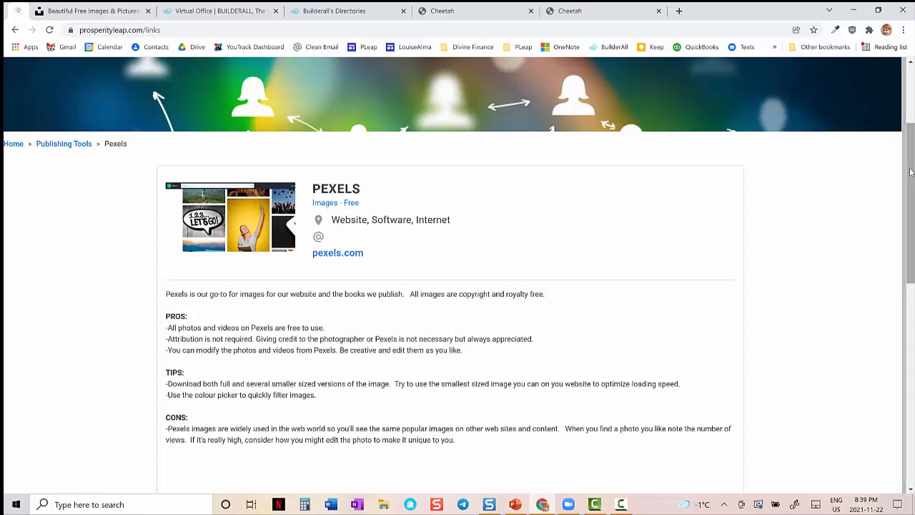
{"action": "left_click_drag", "start_coordinate": [911, 172], "coordinate": [914, 427]}
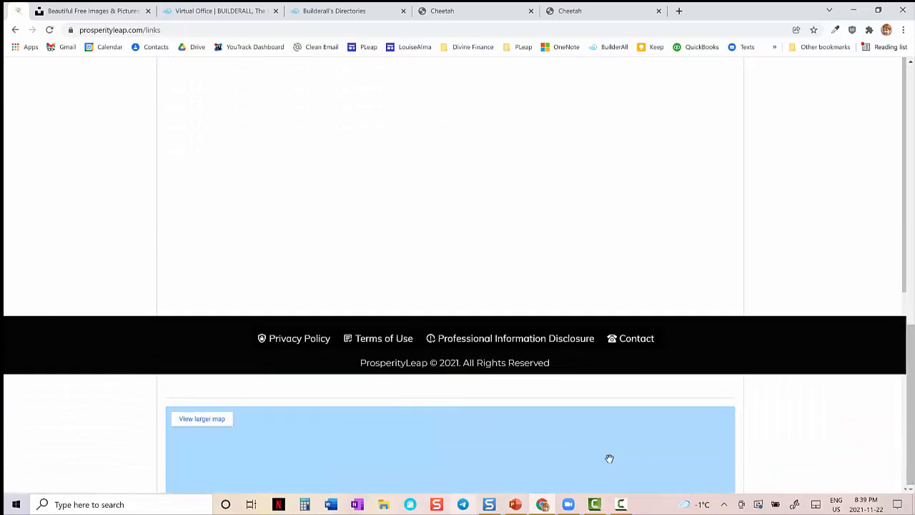
{"action": "left_click_drag", "start_coordinate": [911, 383], "coordinate": [912, 95]}
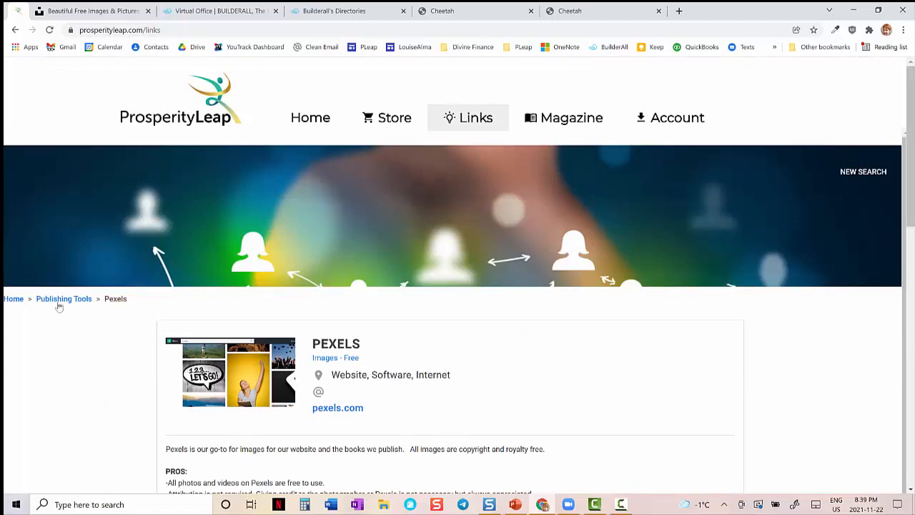
- Filter Publishing Tools by the Amazon subcategory and open the "FAQ's - Amazon Publishing" listing
{"action": "left_click", "coordinate": [62, 300]}
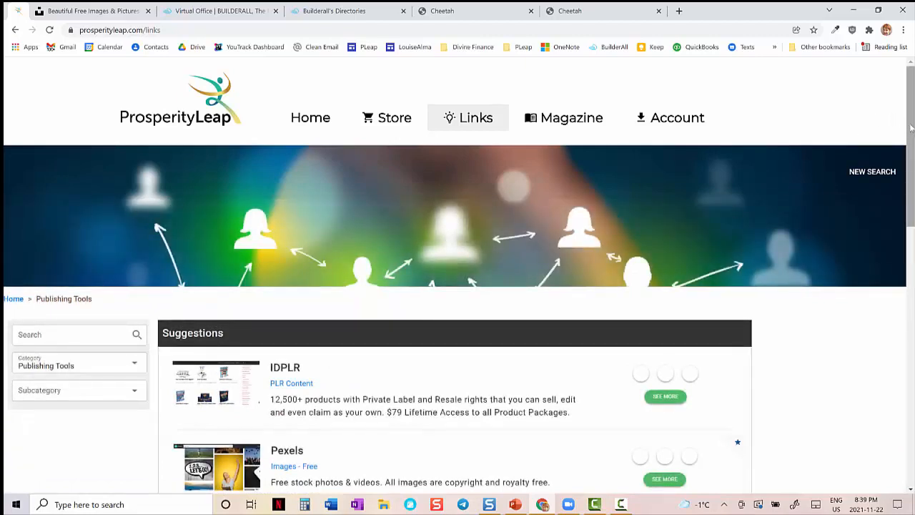
{"action": "left_click_drag", "start_coordinate": [911, 128], "coordinate": [905, 216]}
{"action": "left_click", "coordinate": [135, 164]}
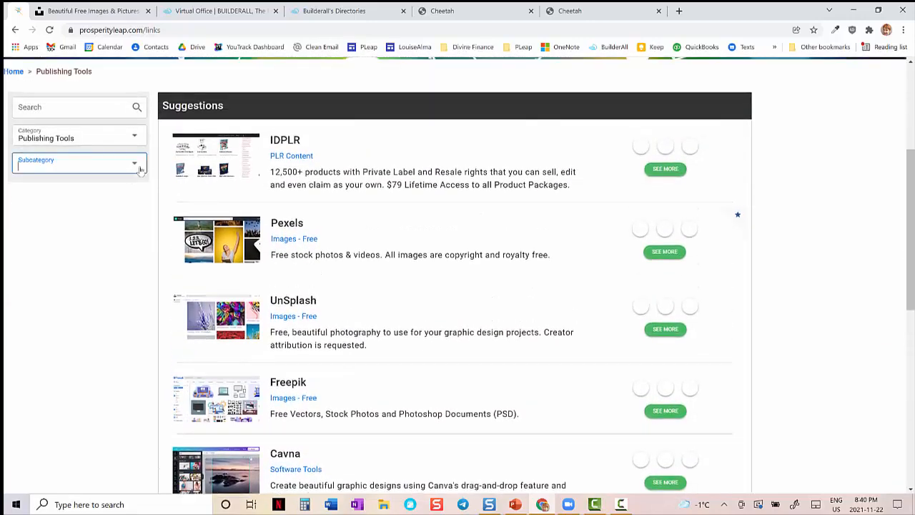
{"action": "left_click", "coordinate": [60, 193]}
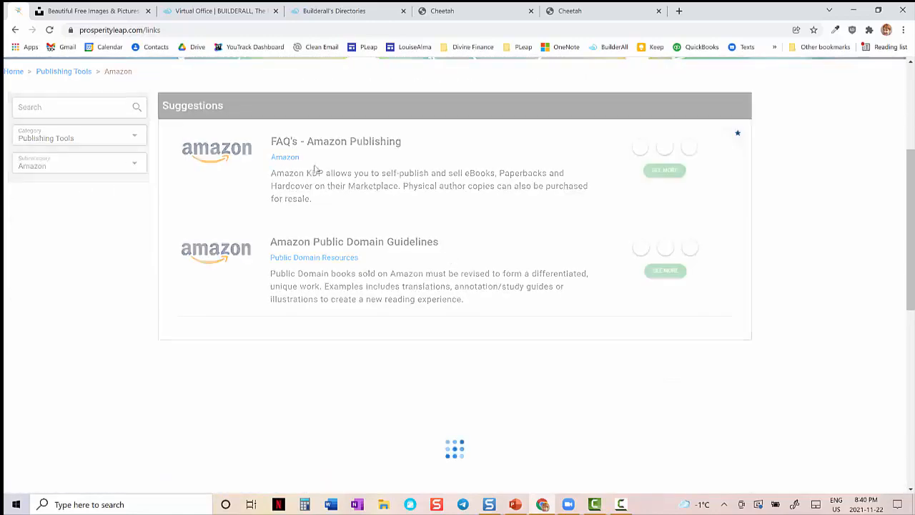
{"action": "left_click", "coordinate": [289, 145]}
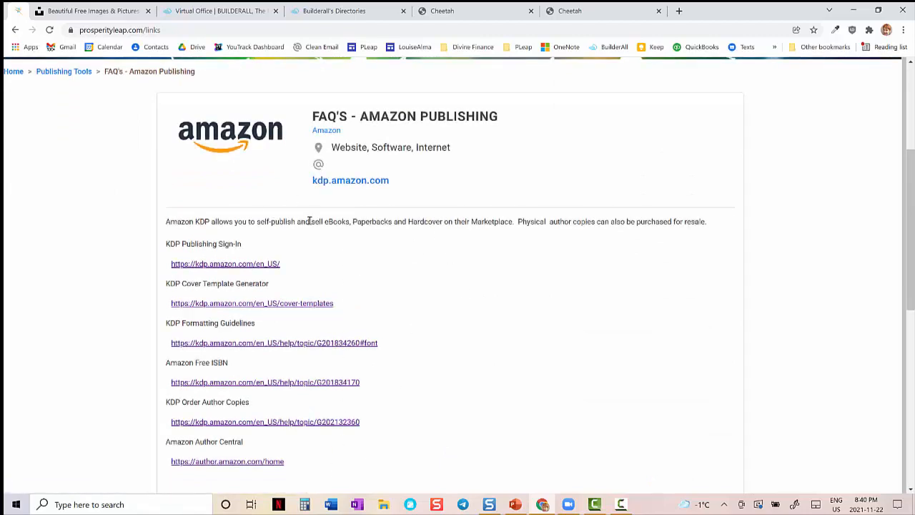
- View the KDP Publishing Sign-In link in a separate tab and return to the Amazon listing
{"action": "right_click", "coordinate": [254, 266]}
{"action": "left_click", "coordinate": [266, 273]}
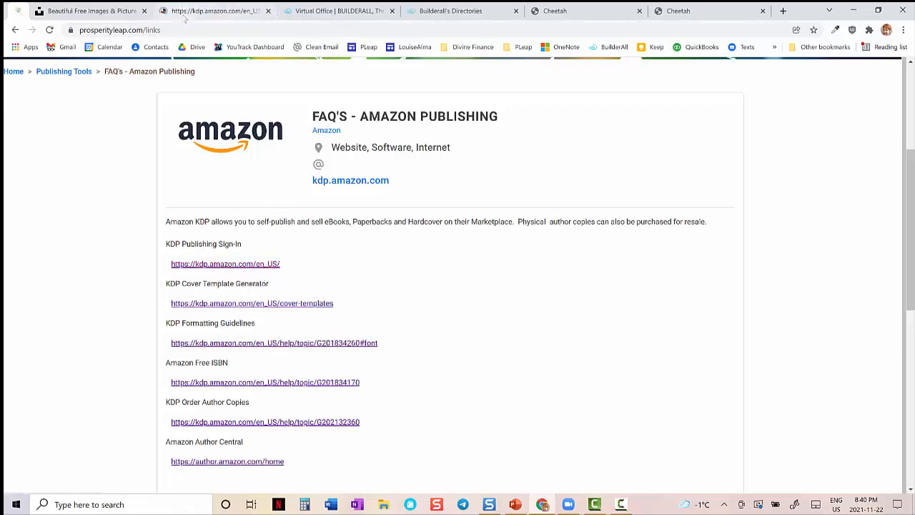
{"action": "left_click", "coordinate": [197, 12]}
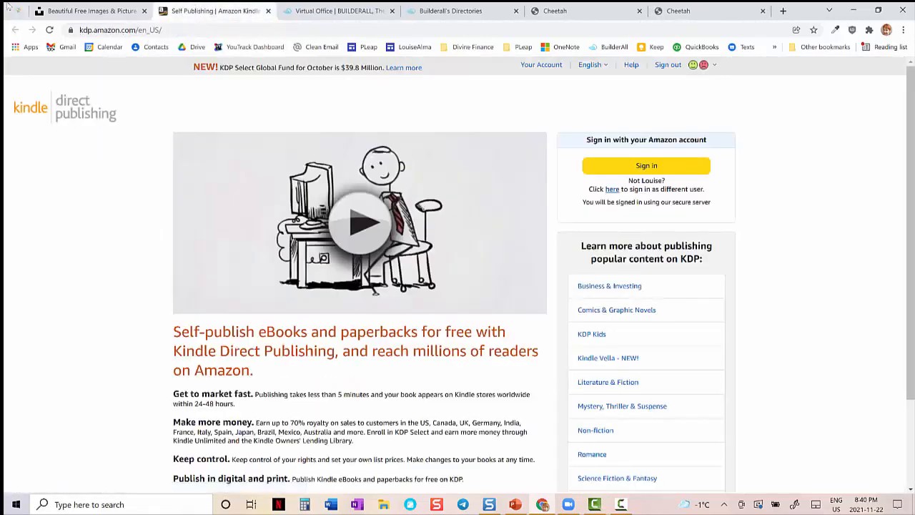
{"action": "left_click", "coordinate": [20, 12]}
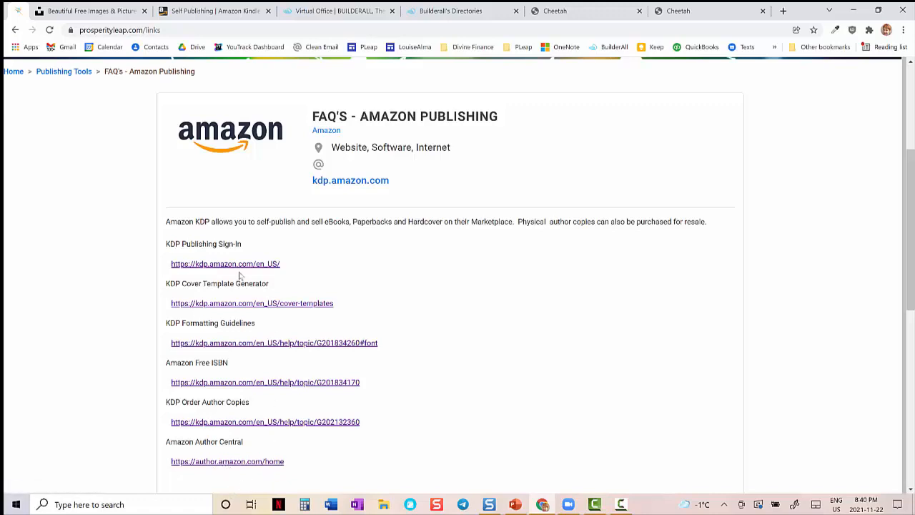
- Switch to the PowerPoint slide show, revisit the places and categories slides, and advance to "4. Create Directory – by Category"
{"action": "left_click", "coordinate": [522, 506]}
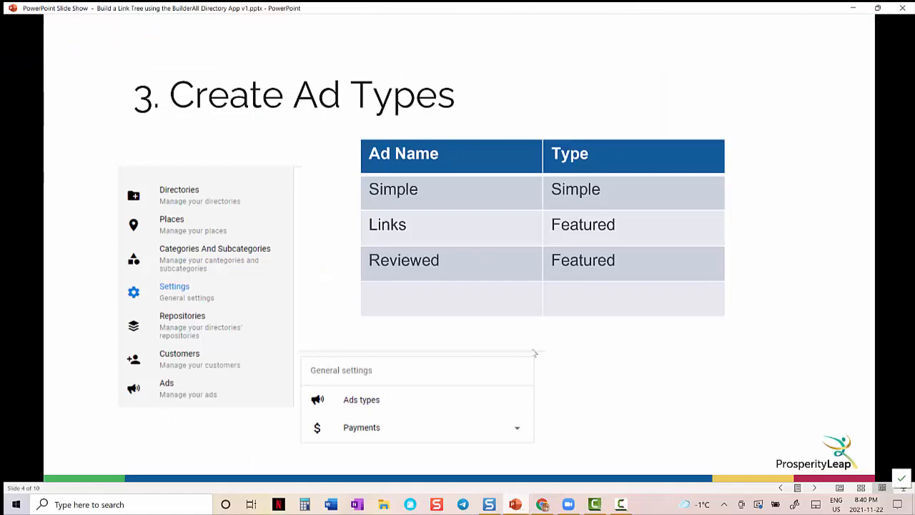
{"action": "key", "text": "Left"}
{"action": "key", "text": "Left"}
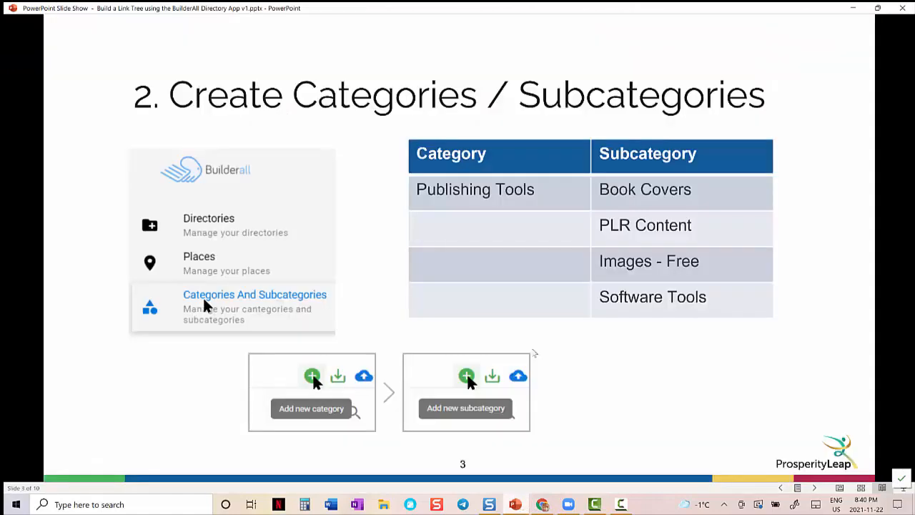
{"action": "key", "text": "Right"}
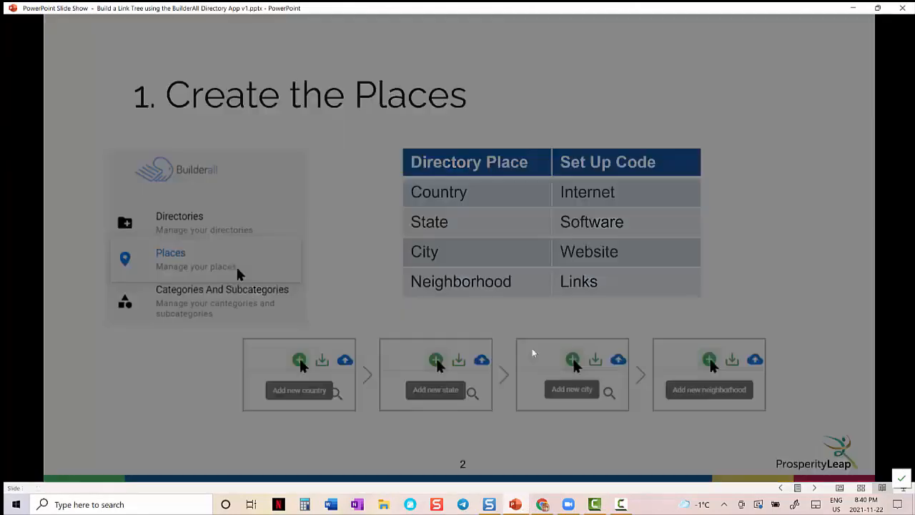
{"action": "key", "text": "Right"}
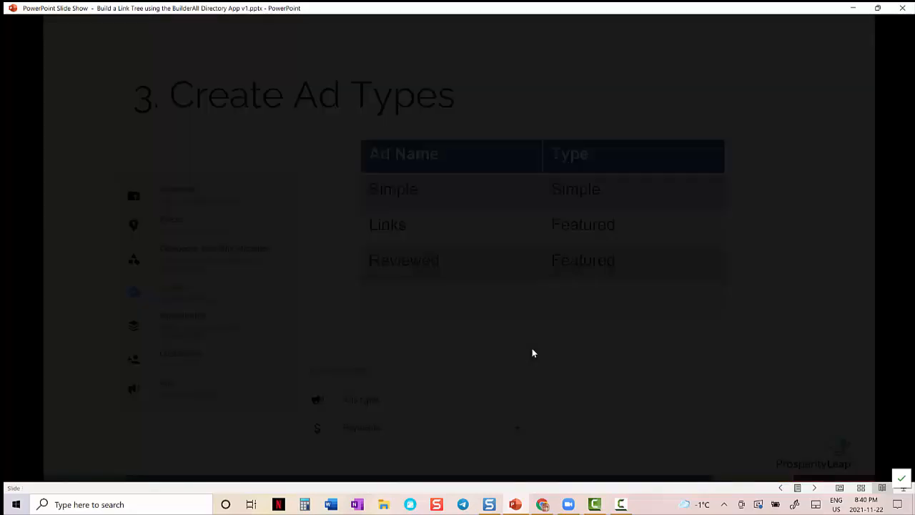
{"action": "key", "text": "Right"}
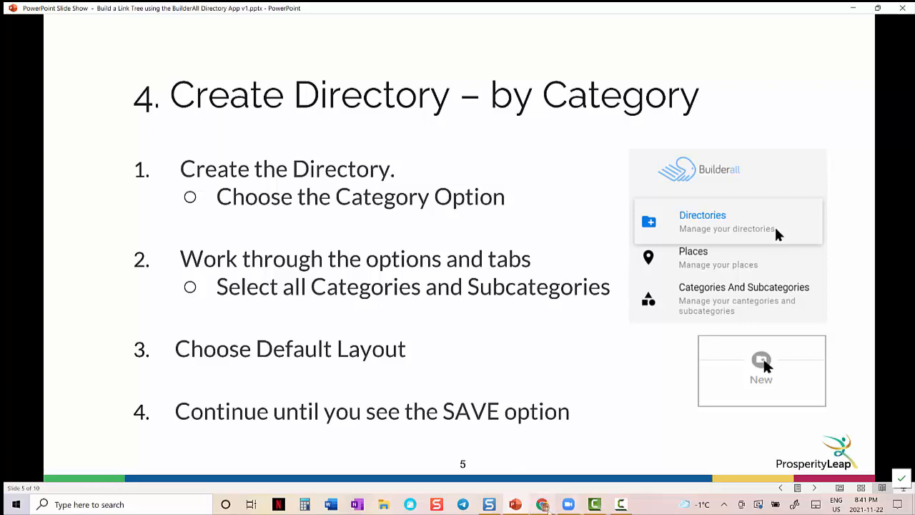
- Switch to Chrome, close the Unsplash and Kindle Direct Publishing tabs, and move the opened Builderall's Directories tab ahead of Virtual Office
{"action": "mouse_move", "coordinate": [545, 503]}
{"action": "left_click", "coordinate": [547, 468]}
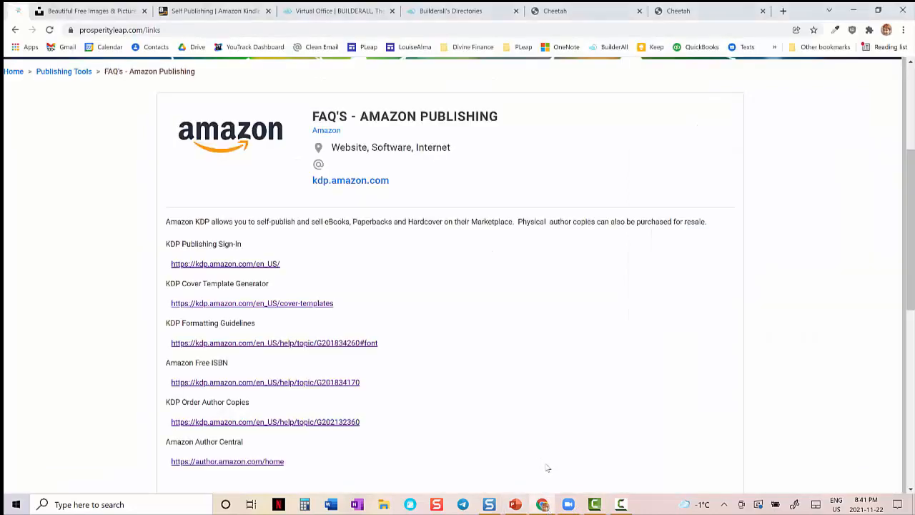
{"action": "left_click", "coordinate": [143, 11]}
{"action": "left_click", "coordinate": [144, 11]}
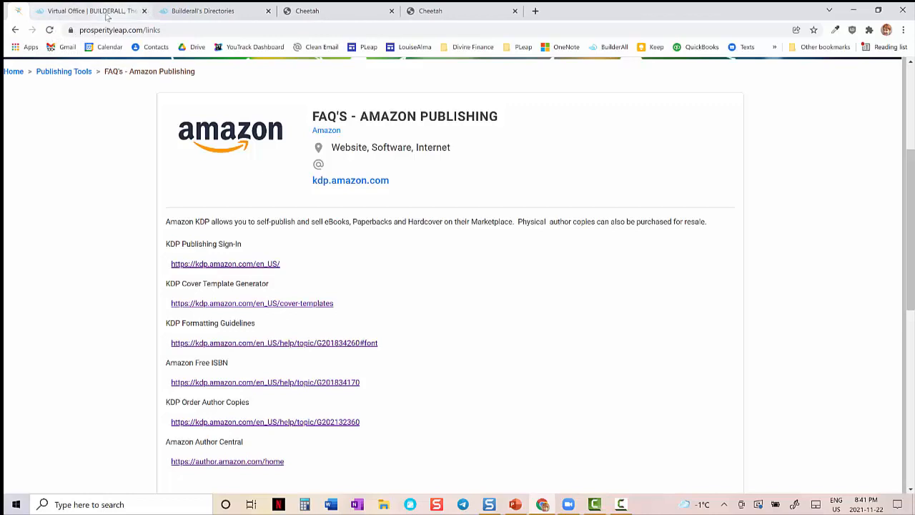
{"action": "left_click", "coordinate": [201, 13]}
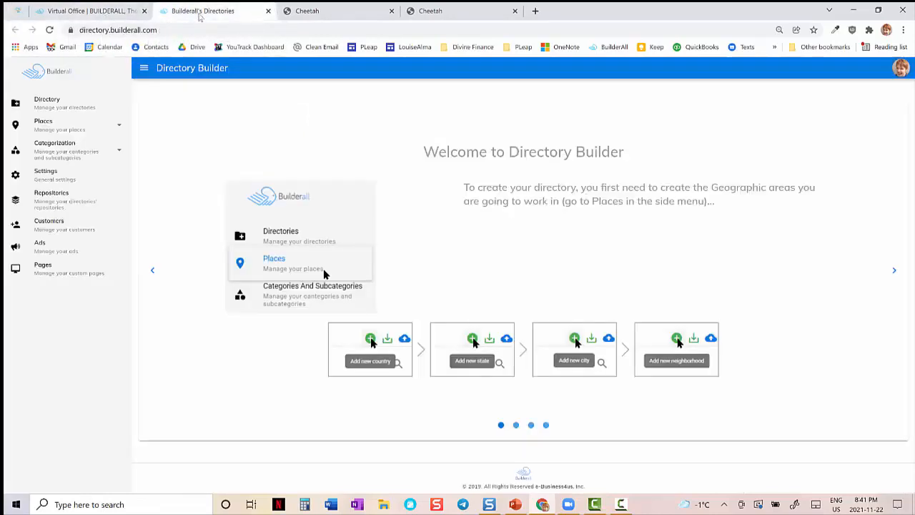
{"action": "left_click_drag", "start_coordinate": [200, 13], "coordinate": [93, 16]}
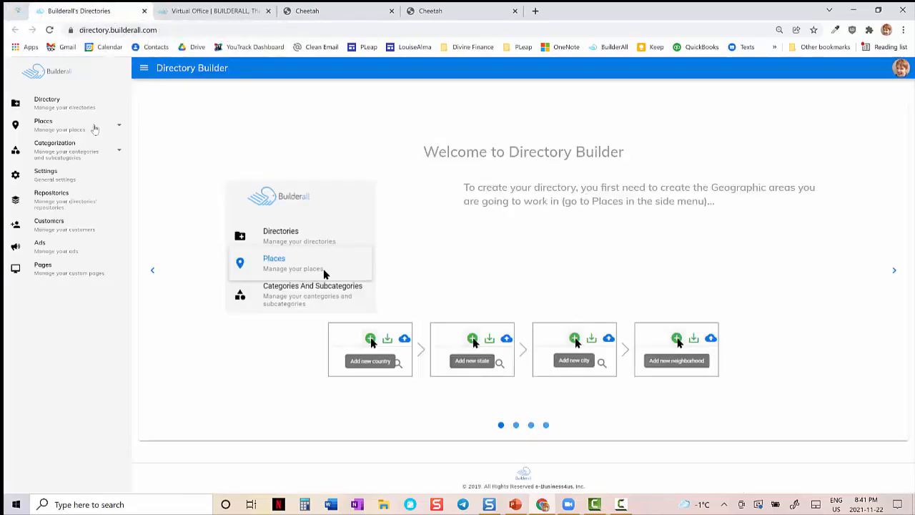
- Open the Internet country record for editing from the Places countries list
{"action": "left_click", "coordinate": [62, 131]}
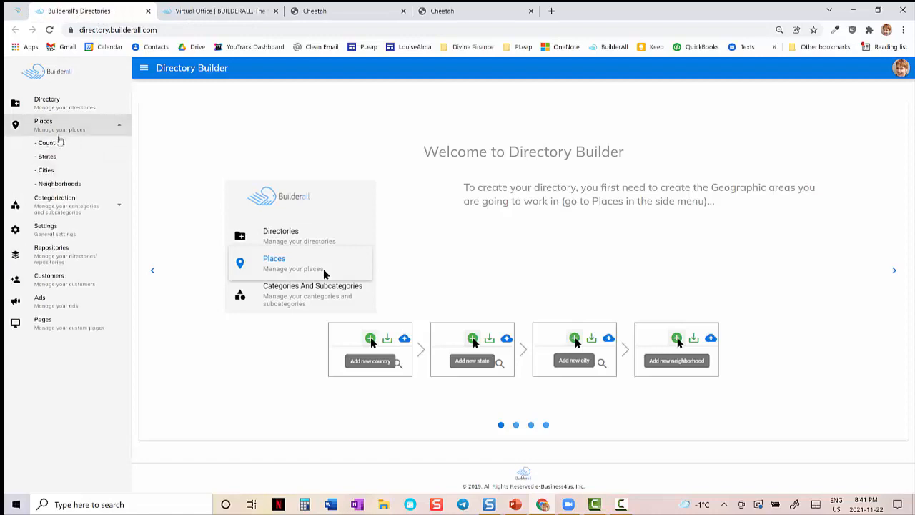
{"action": "left_click", "coordinate": [60, 142]}
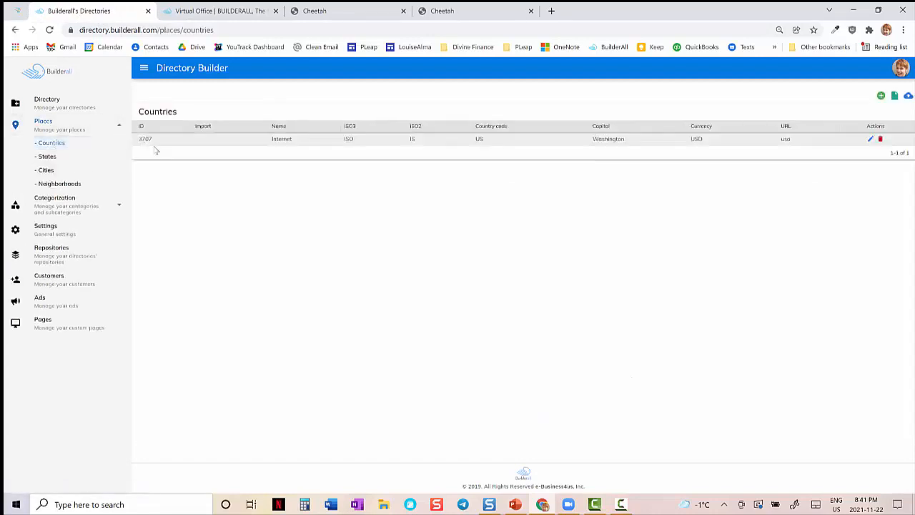
{"action": "left_click", "coordinate": [871, 141]}
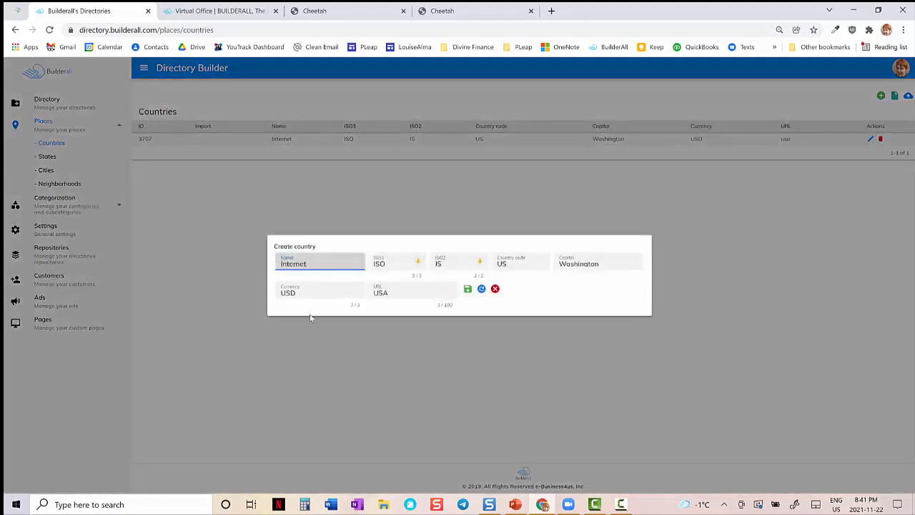
- Switch to the PowerPoint slide show, go back to the "1. Create the Places" slide, and return to Chrome
{"action": "left_click", "coordinate": [515, 505]}
{"action": "key", "text": "Left"}
{"action": "key", "text": "Left"}
{"action": "key", "text": "Left"}
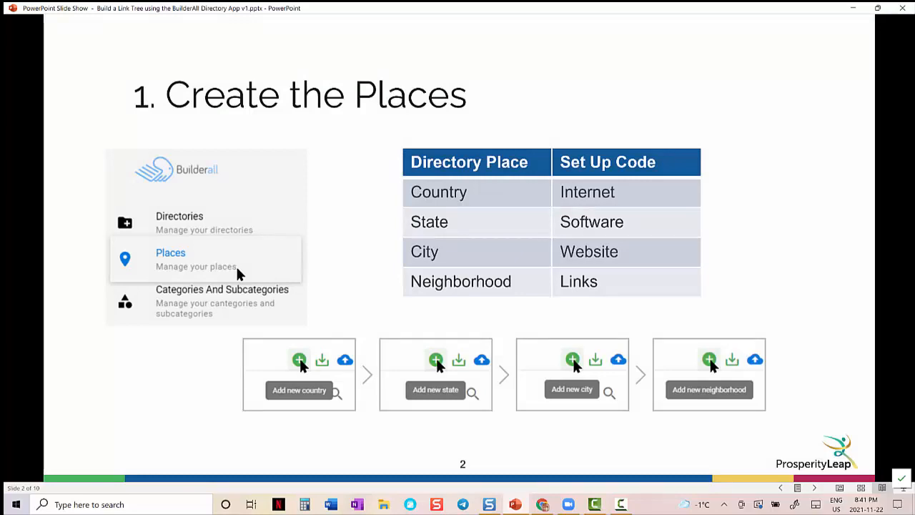
{"action": "key", "text": "alt+Tab"}
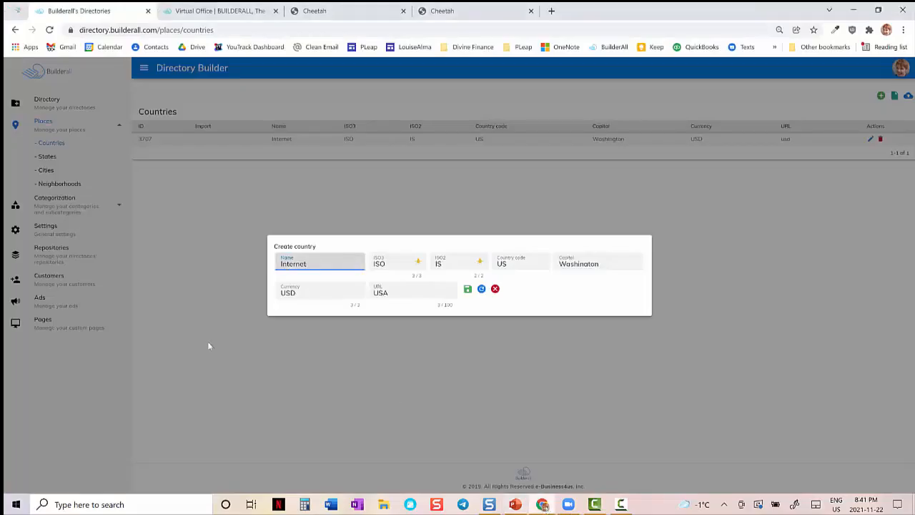
- Review the name and currency fields of the Internet country record and close the form without saving
{"action": "double_click", "coordinate": [284, 263]}
{"action": "left_click", "coordinate": [327, 292]}
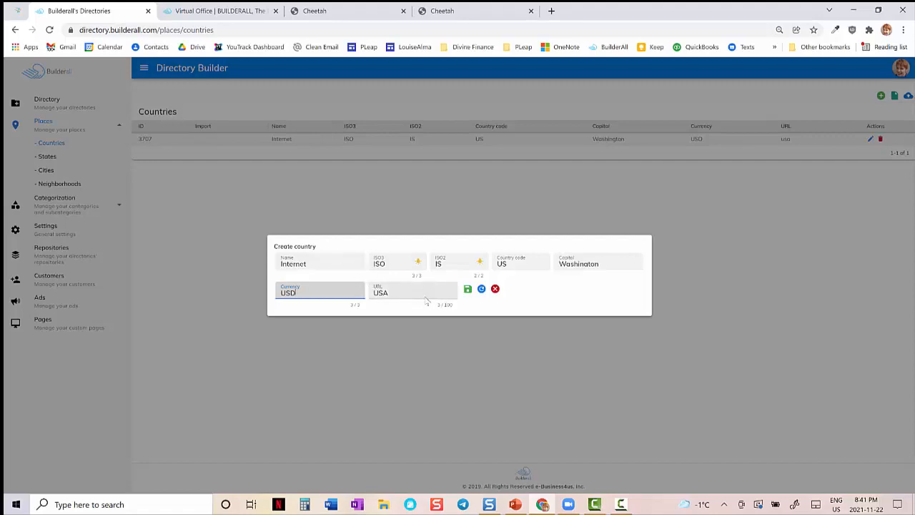
{"action": "left_click_drag", "start_coordinate": [319, 264], "coordinate": [277, 269]}
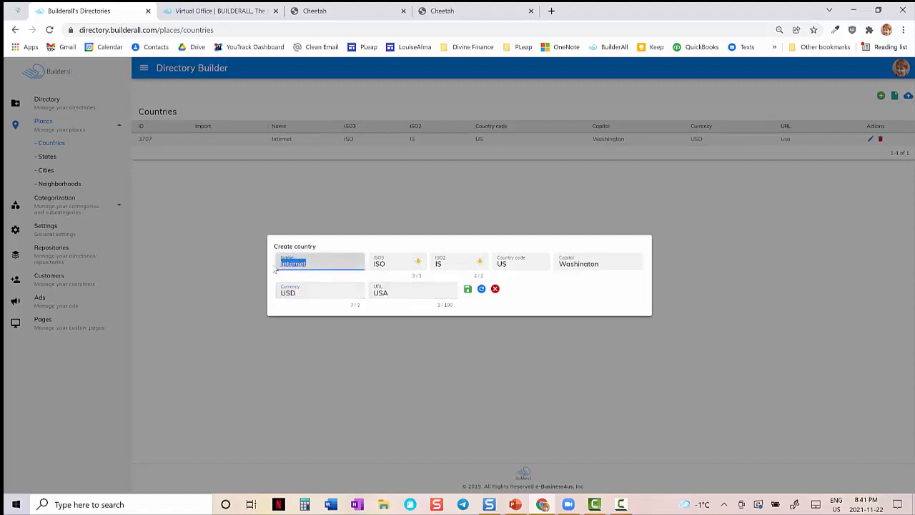
{"action": "left_click", "coordinate": [495, 288]}
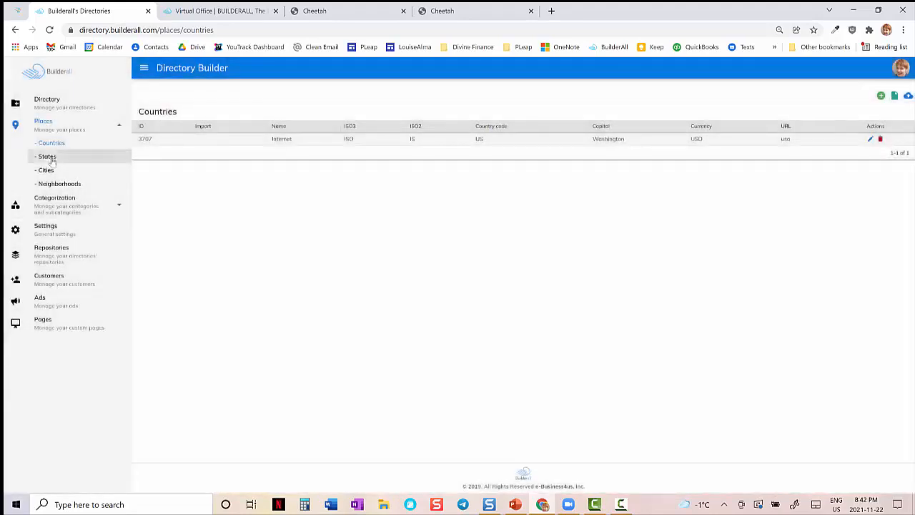
- Review the Software state record, including its country choices and name, and close it without saving
{"action": "left_click", "coordinate": [48, 158]}
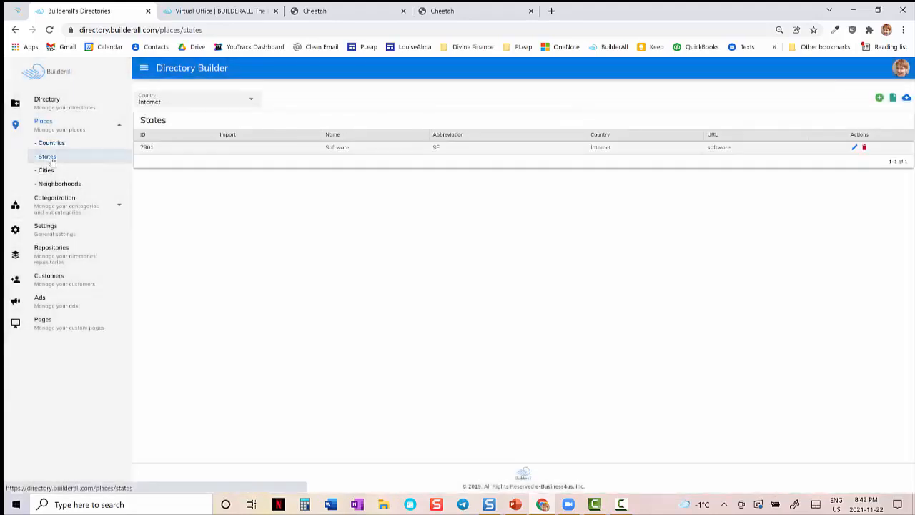
{"action": "left_click", "coordinate": [854, 148]}
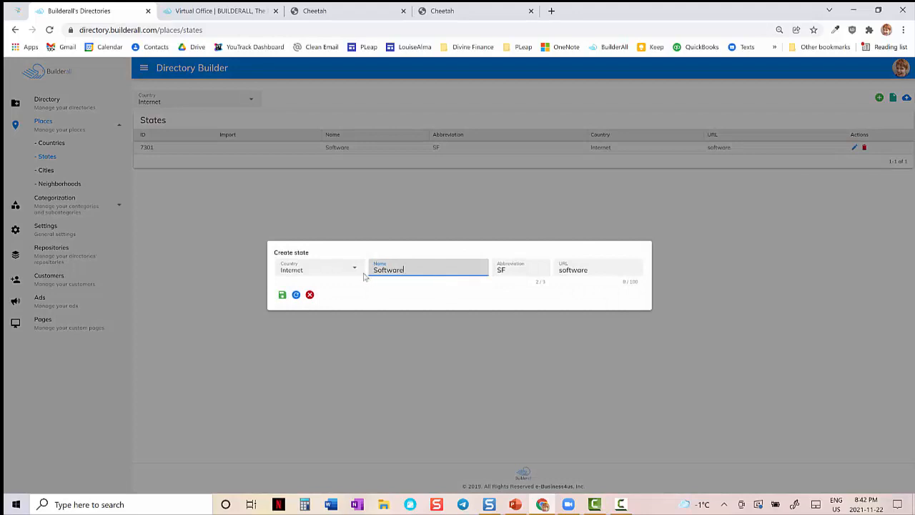
{"action": "left_click", "coordinate": [354, 274]}
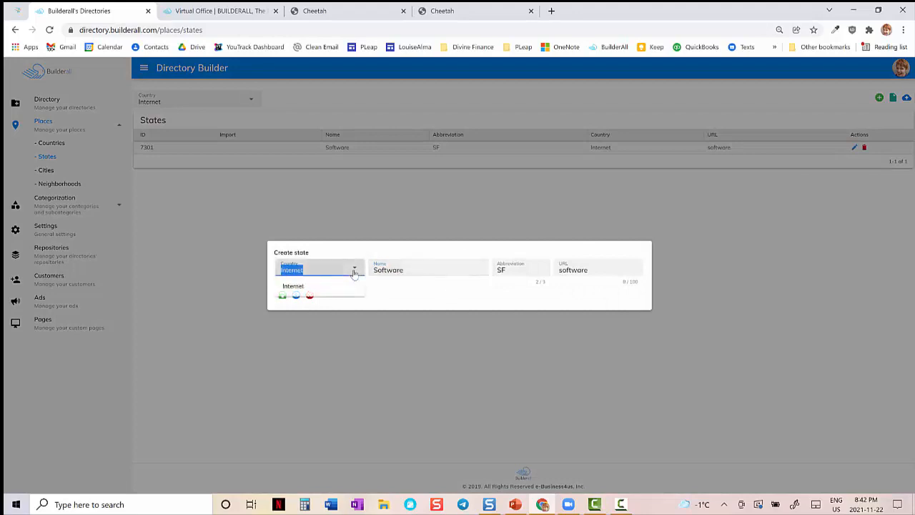
{"action": "left_click", "coordinate": [423, 277]}
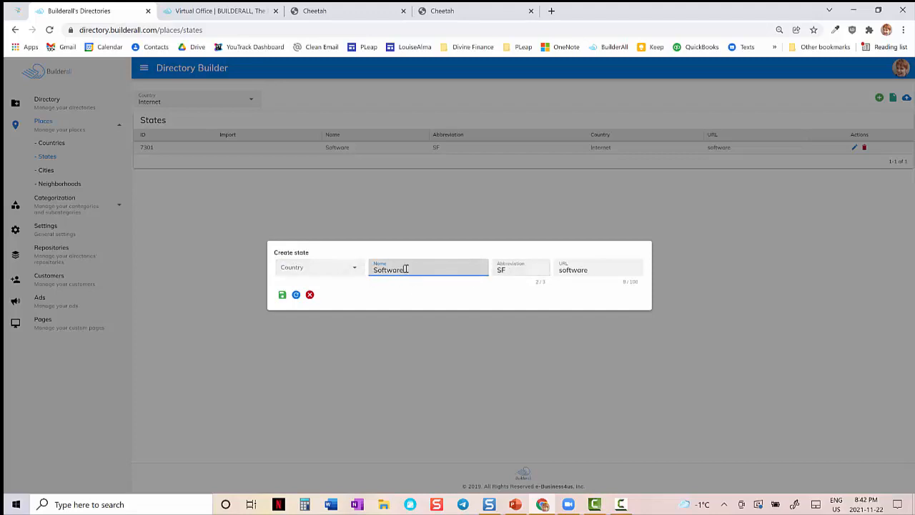
{"action": "left_click", "coordinate": [309, 294]}
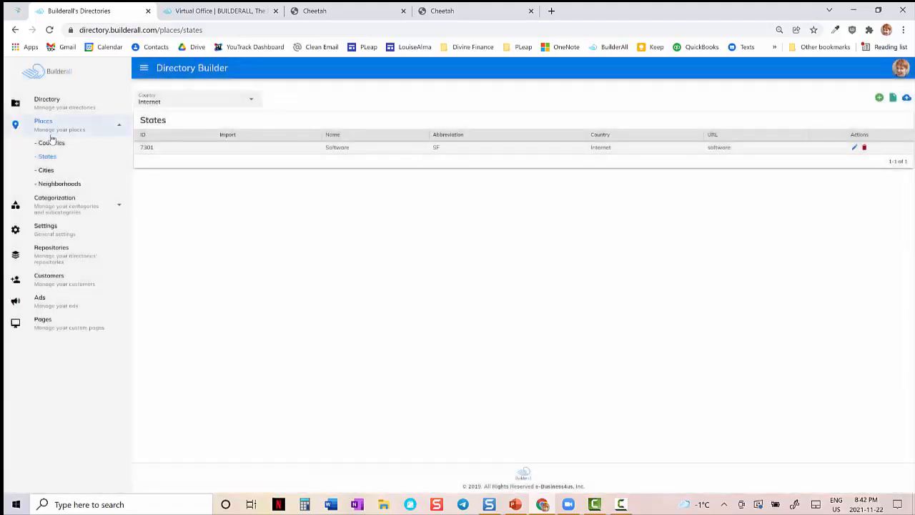
- View the Website city record's country, state, name and URL fields and close it without saving
{"action": "left_click", "coordinate": [45, 171]}
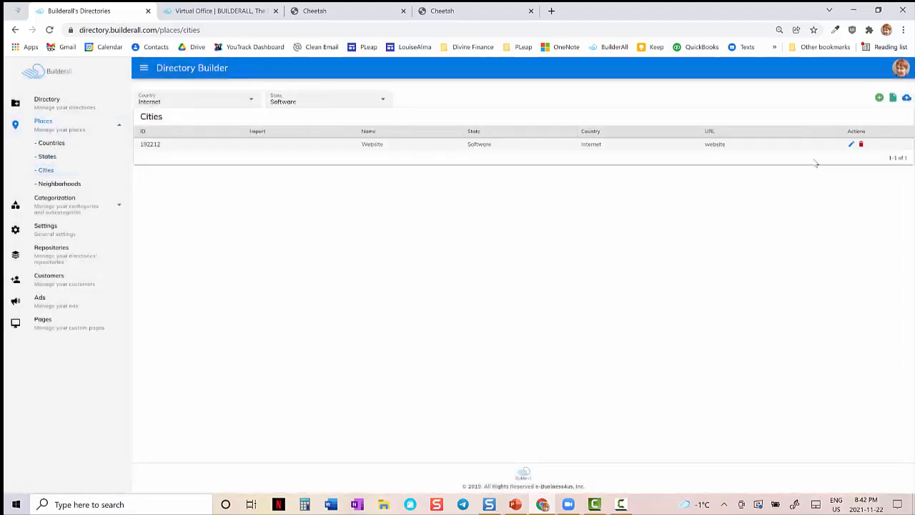
{"action": "left_click", "coordinate": [851, 145]}
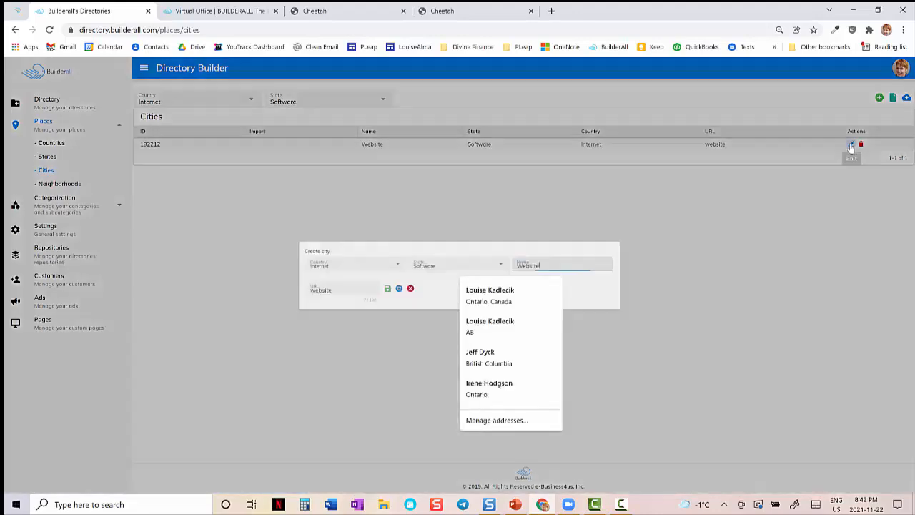
{"action": "left_click", "coordinate": [748, 343]}
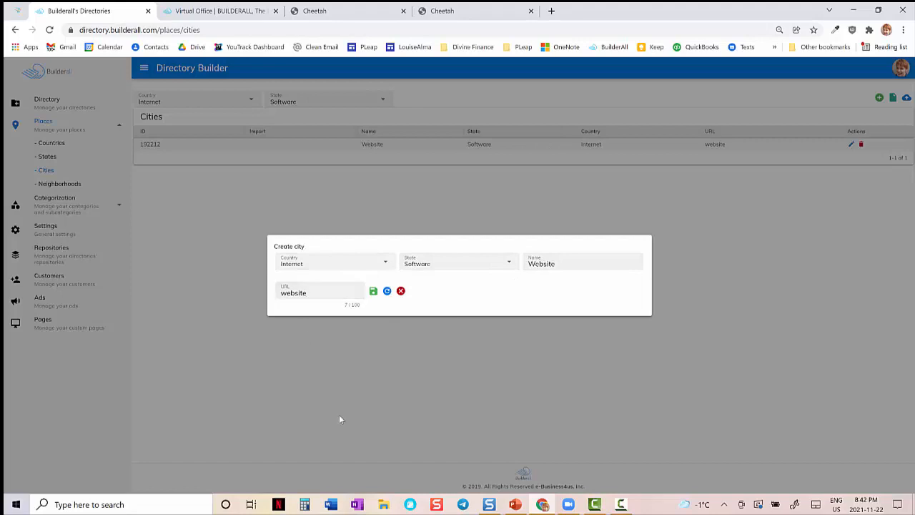
{"action": "left_click", "coordinate": [400, 291]}
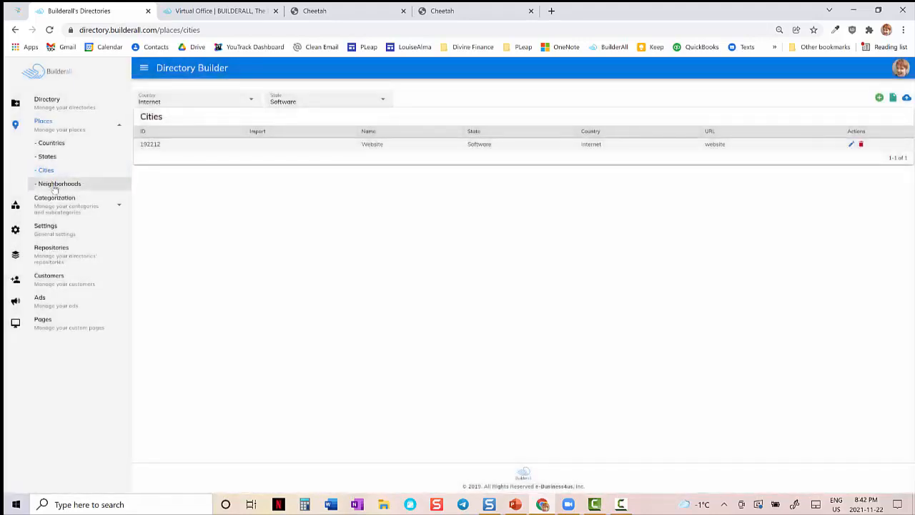
- View the Link neighborhood record's place, name and URL fields and close it without saving
{"action": "left_click", "coordinate": [54, 184]}
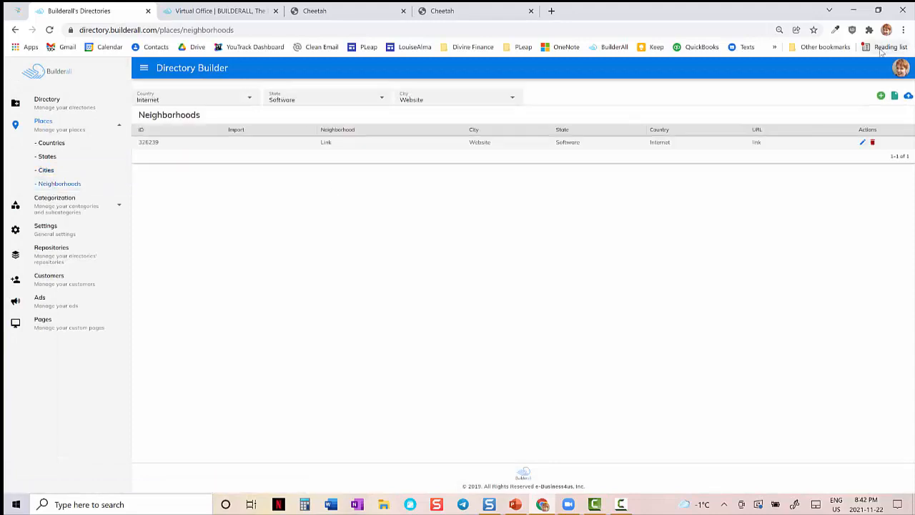
{"action": "left_click", "coordinate": [862, 142]}
{"action": "left_click", "coordinate": [764, 330]}
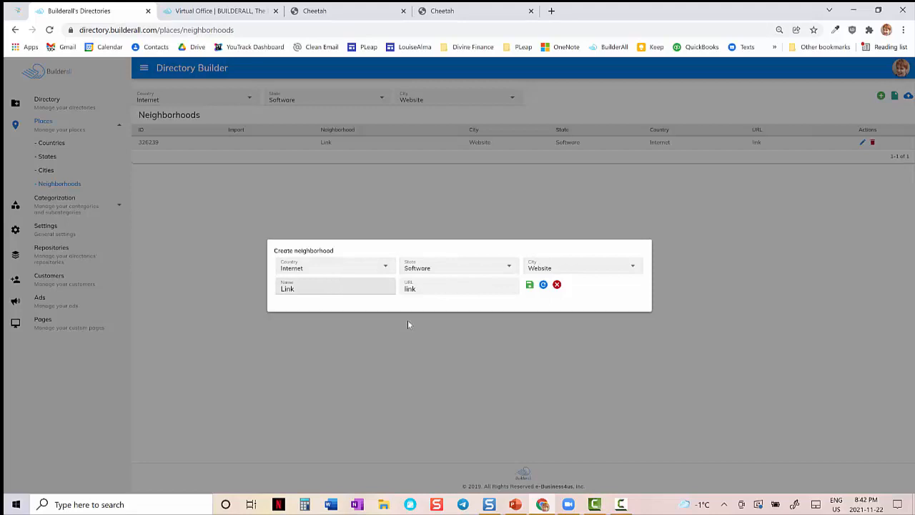
{"action": "left_click", "coordinate": [557, 286]}
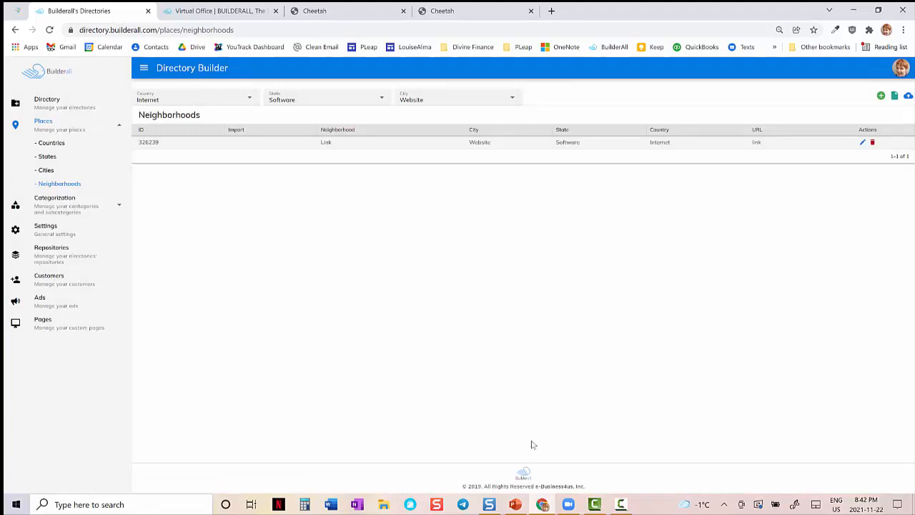
- Switch to the PowerPoint slide show, advance to "2. Create Categories / Subcategories", and return to the Directory Builder in Chrome
{"action": "left_click", "coordinate": [515, 505]}
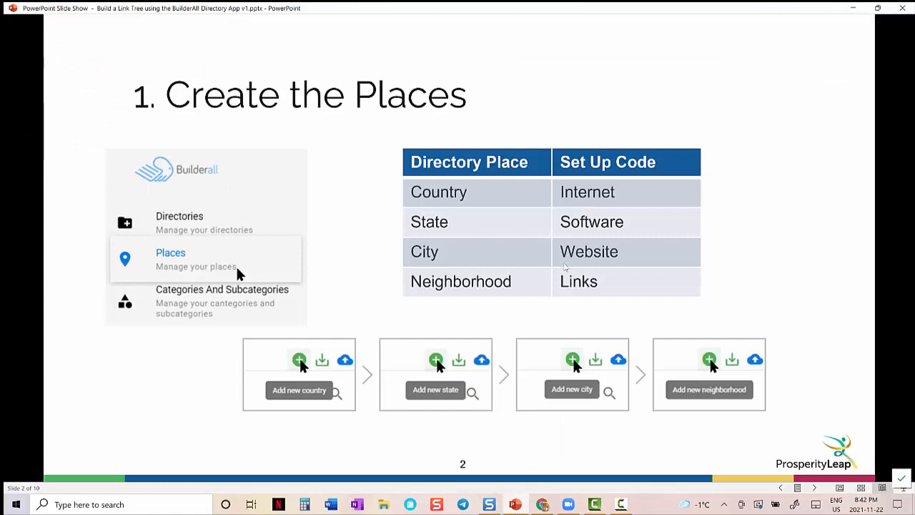
{"action": "key", "text": "Right"}
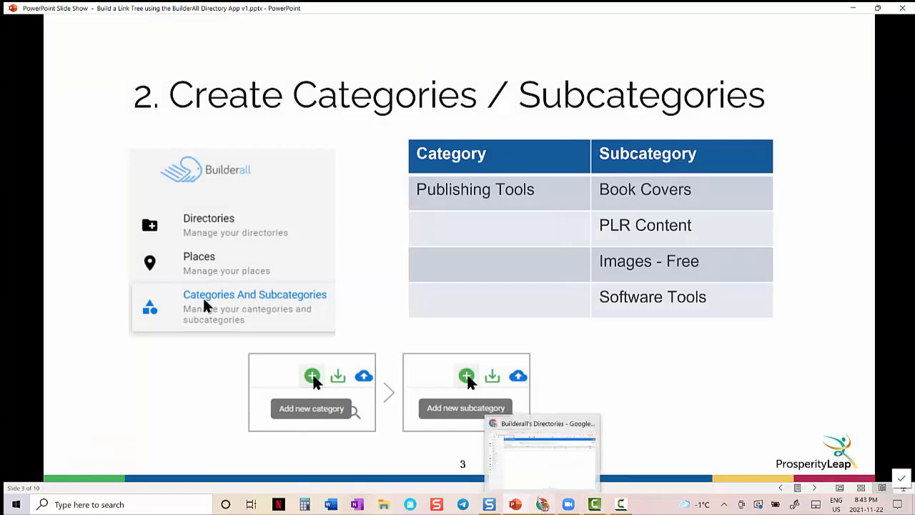
{"action": "left_click", "coordinate": [535, 465]}
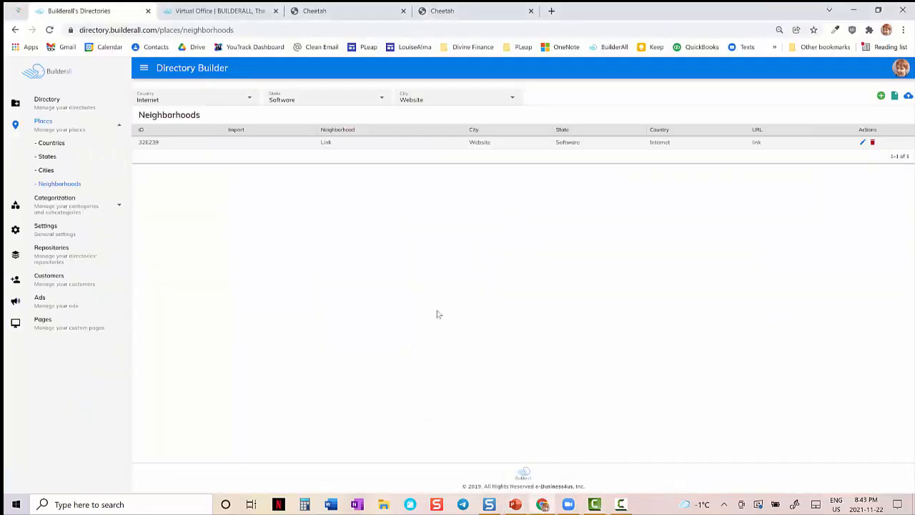
- View the Publishing Tools record in the categories list and close it without saving
{"action": "left_click", "coordinate": [114, 208]}
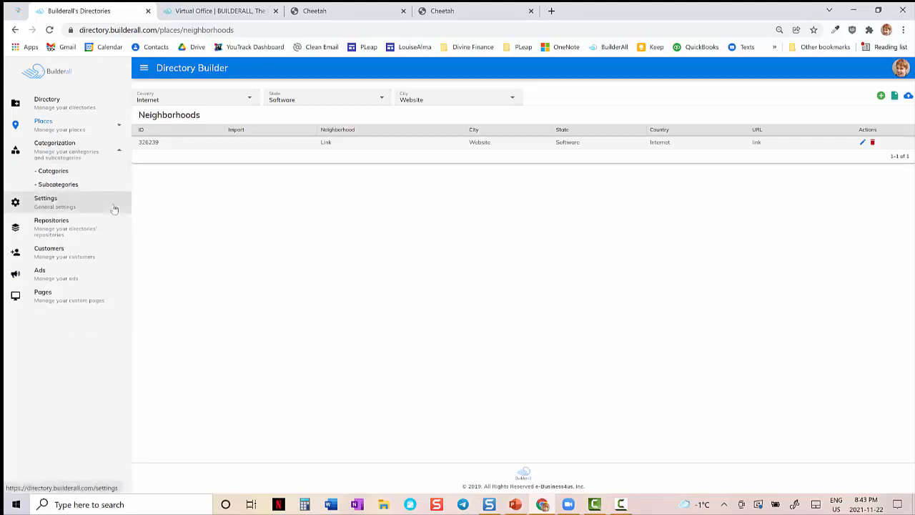
{"action": "left_click", "coordinate": [67, 170]}
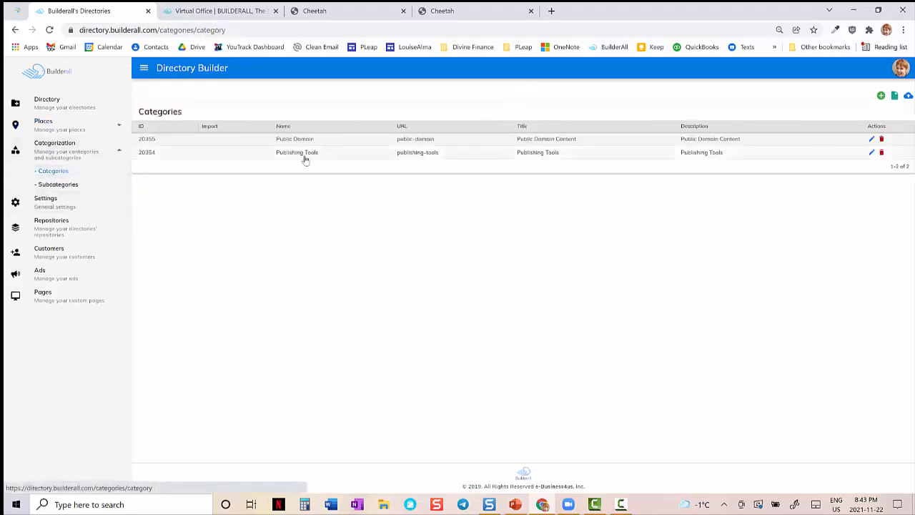
{"action": "left_click", "coordinate": [872, 153]}
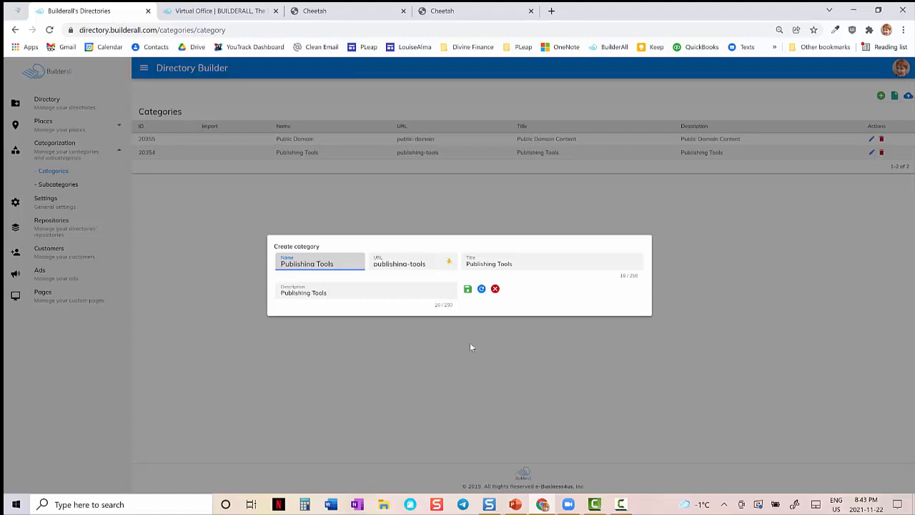
{"action": "left_click", "coordinate": [494, 289]}
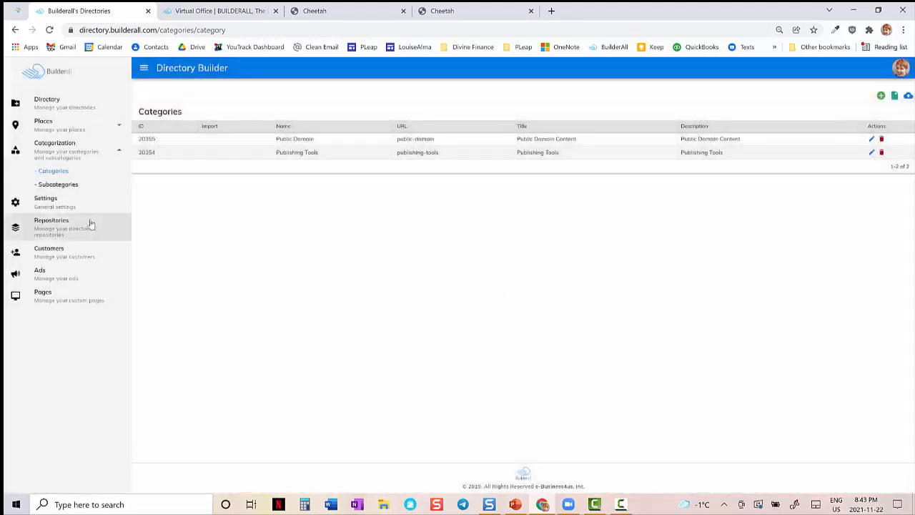
- Filter the subcategories by Publishing Tools, then view the Book Covers record and close it without saving
{"action": "left_click", "coordinate": [69, 186]}
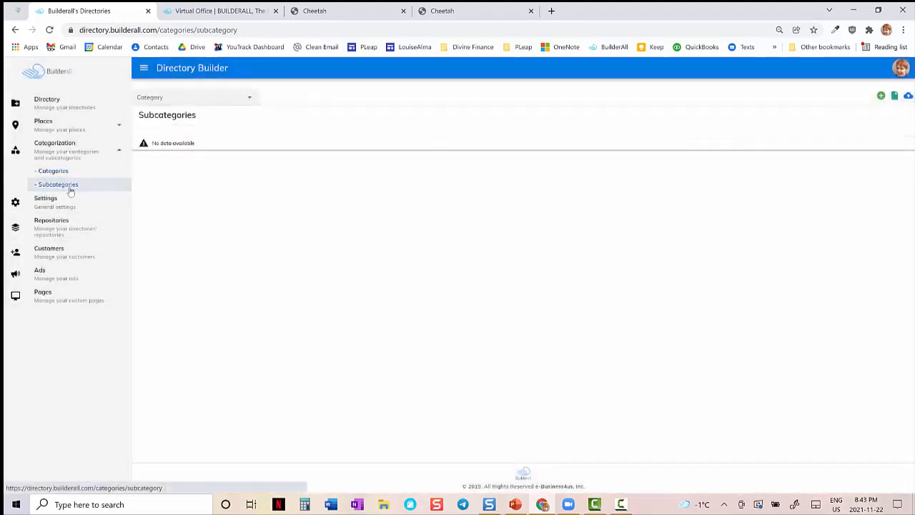
{"action": "left_click", "coordinate": [249, 99]}
{"action": "left_click", "coordinate": [175, 138]}
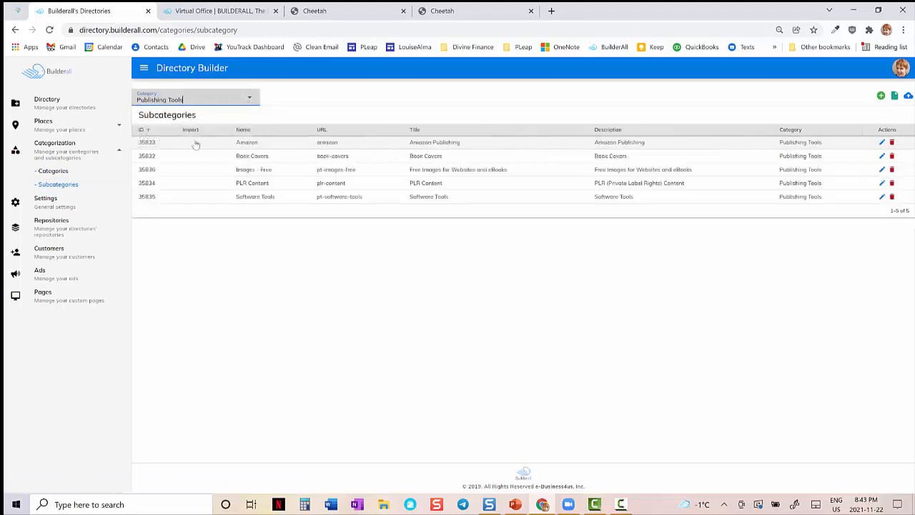
{"action": "left_click", "coordinate": [883, 157]}
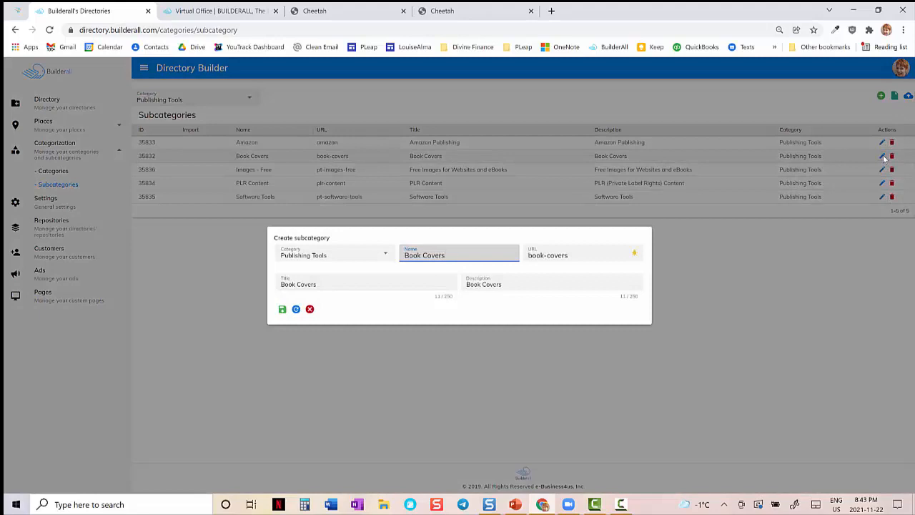
{"action": "left_click", "coordinate": [311, 309]}
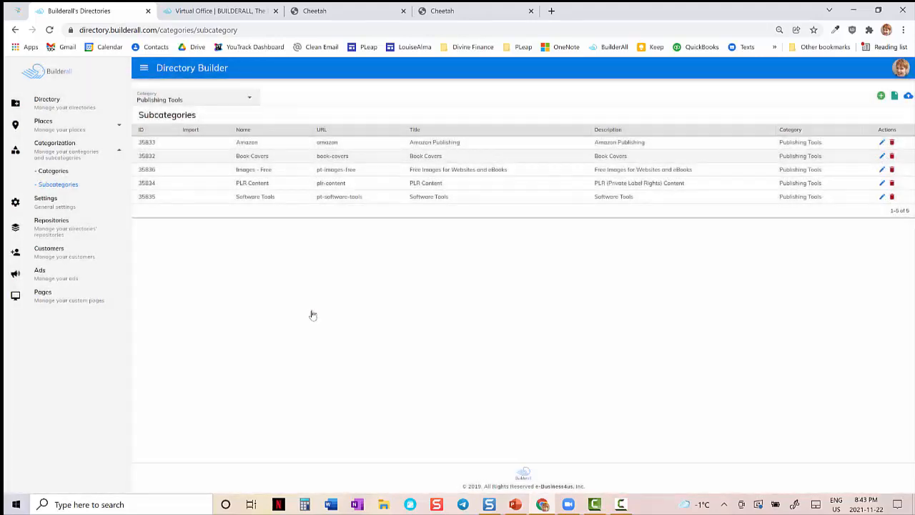
- Open the general settings, view the IDPLR listing under Publishing Tools on the live links page, and return to the settings
{"action": "left_click", "coordinate": [77, 208]}
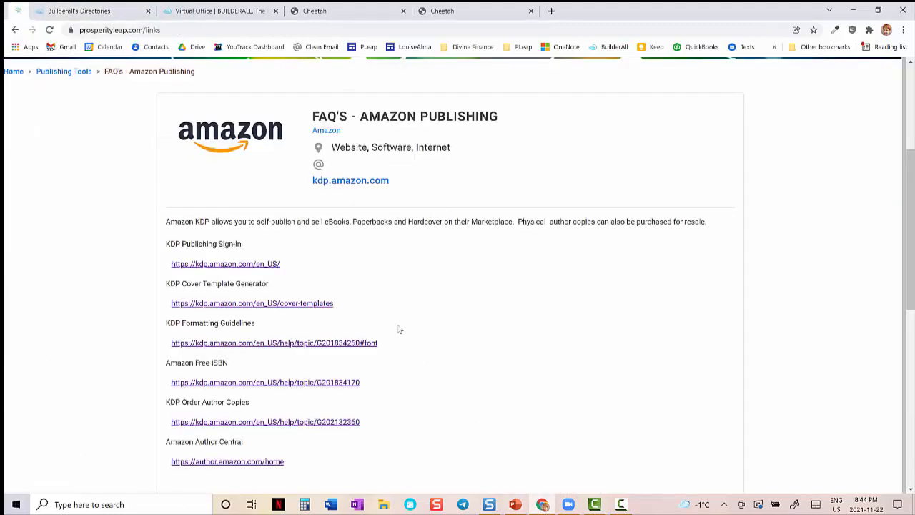
{"action": "left_click", "coordinate": [55, 79]}
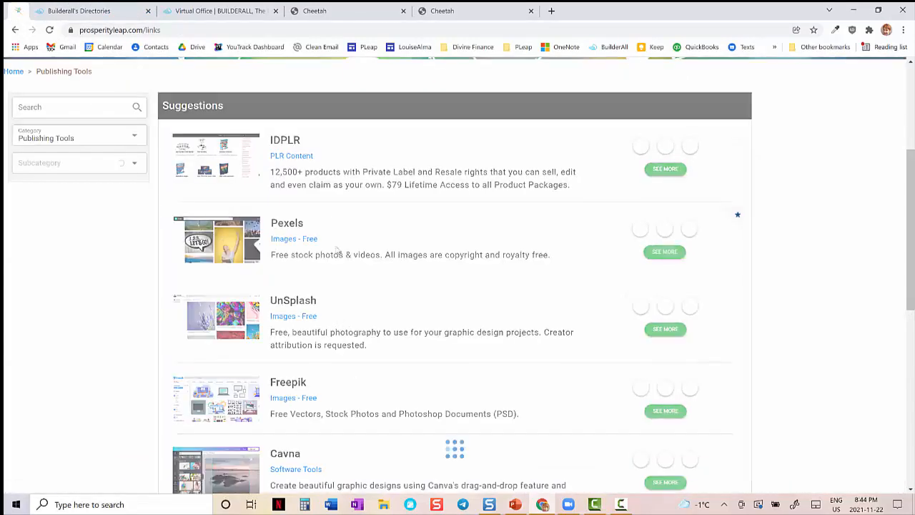
{"action": "left_click", "coordinate": [286, 147]}
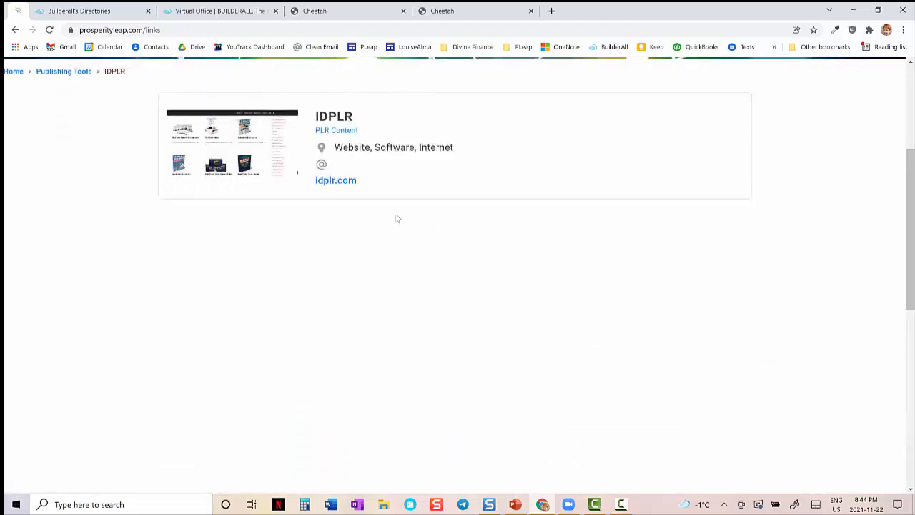
{"action": "left_click", "coordinate": [101, 11]}
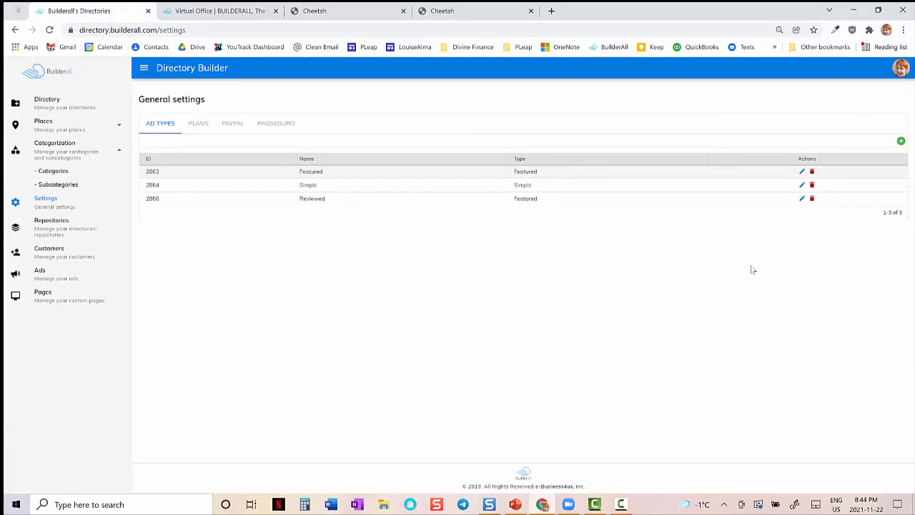
- Open the Featured ad type, then switch to PowerPoint and advance through "3. Create Ad Types" to "4. Create Directory – by Category"
{"action": "left_click", "coordinate": [802, 172]}
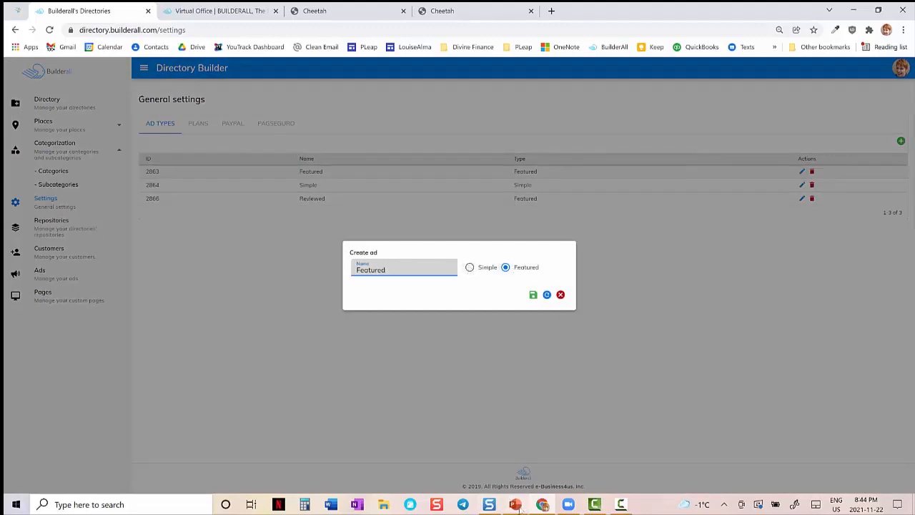
{"action": "mouse_move", "coordinate": [517, 505]}
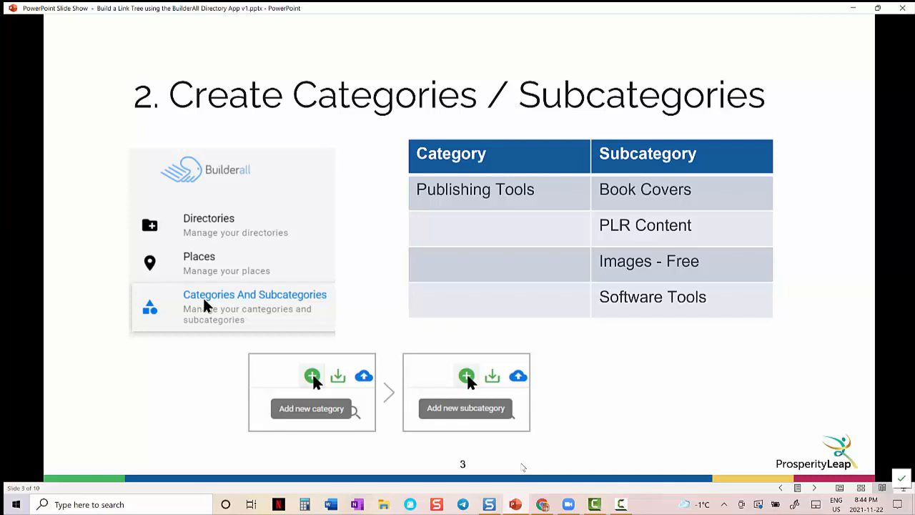
{"action": "left_click", "coordinate": [523, 467]}
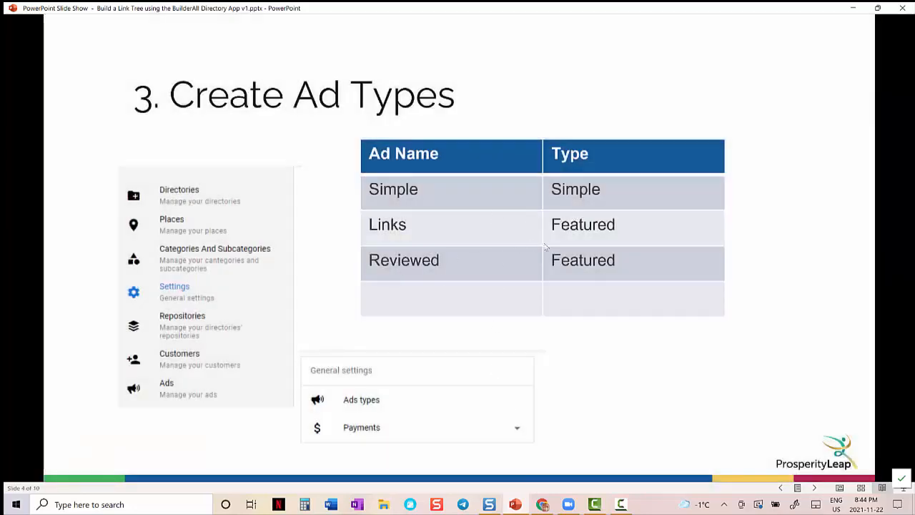
{"action": "left_click", "coordinate": [632, 365]}
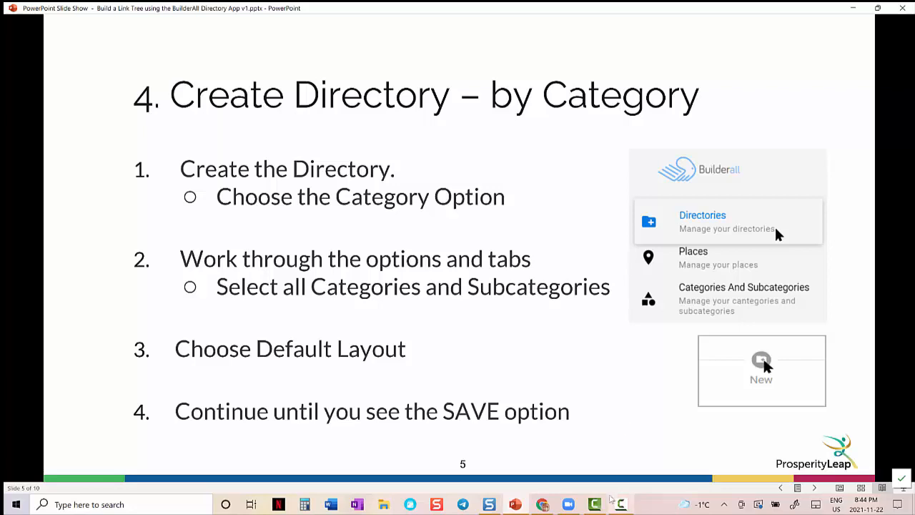
- Preview the "5. Build Directory" slide in the slide show, then go back to "4. Create Directory – by Category"
{"action": "mouse_move", "coordinate": [547, 506]}
{"action": "left_click", "coordinate": [537, 488]}
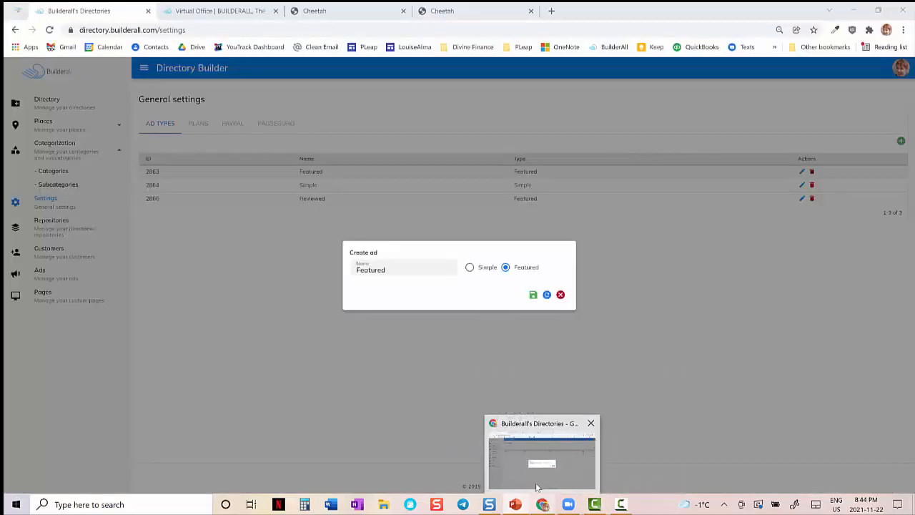
{"action": "left_click", "coordinate": [537, 487]}
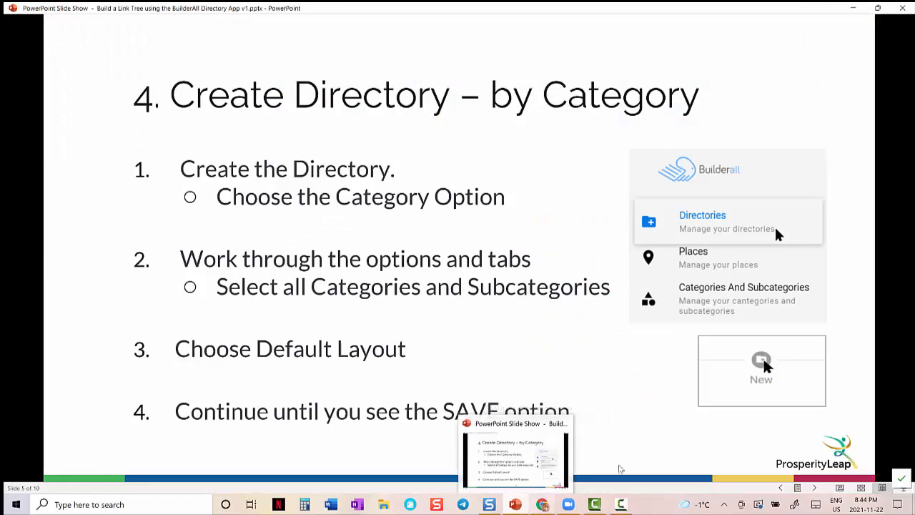
{"action": "left_click", "coordinate": [622, 458]}
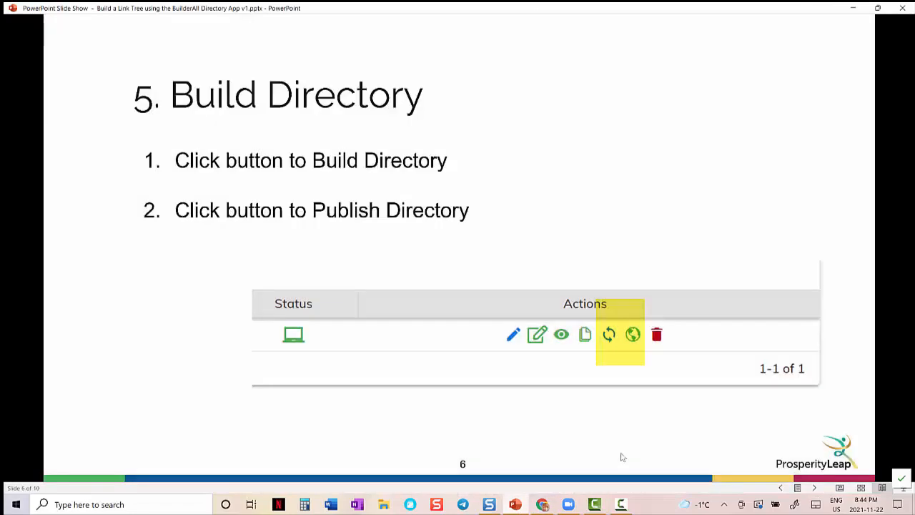
{"action": "key", "text": "Left"}
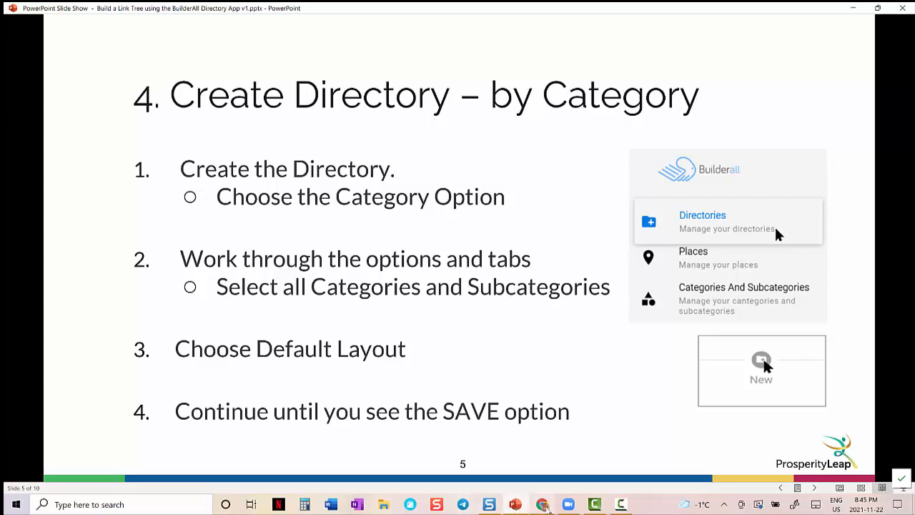
- Switch to Chrome, close the Featured ad type without saving, and open the directories list
{"action": "mouse_move", "coordinate": [543, 499]}
{"action": "left_click", "coordinate": [519, 481]}
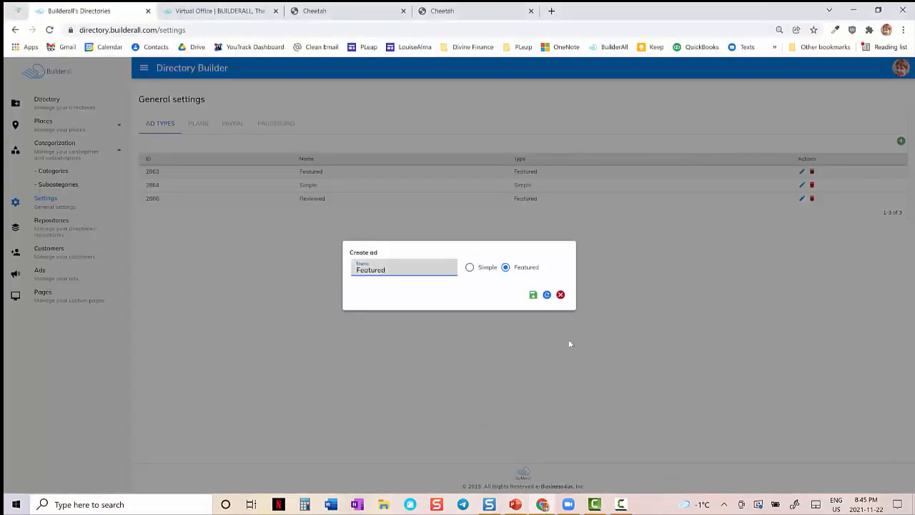
{"action": "left_click", "coordinate": [563, 301]}
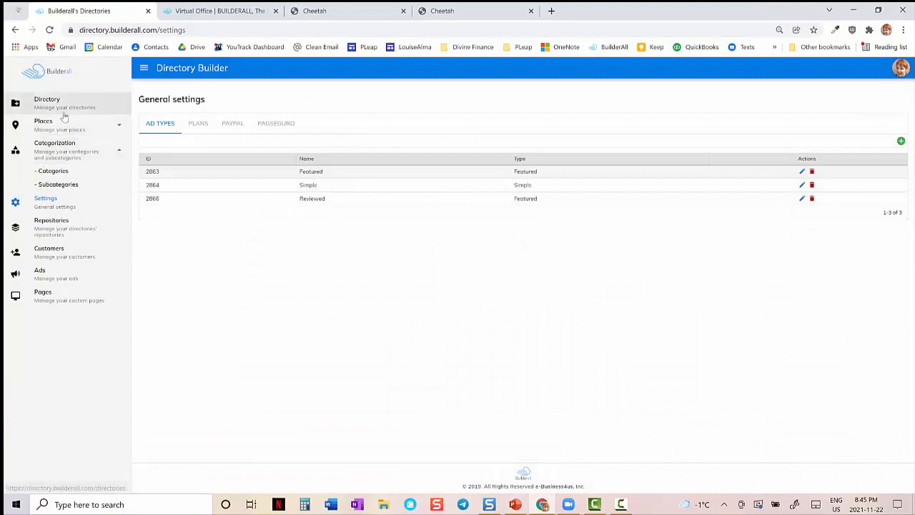
{"action": "left_click", "coordinate": [60, 110]}
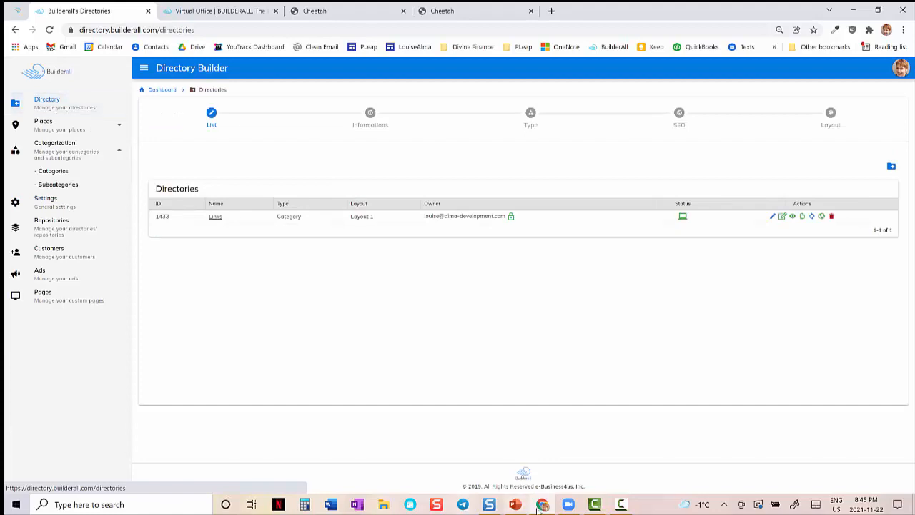
- Review the directory creation slide in PowerPoint and return to the directories list in Chrome
{"action": "left_click", "coordinate": [515, 504]}
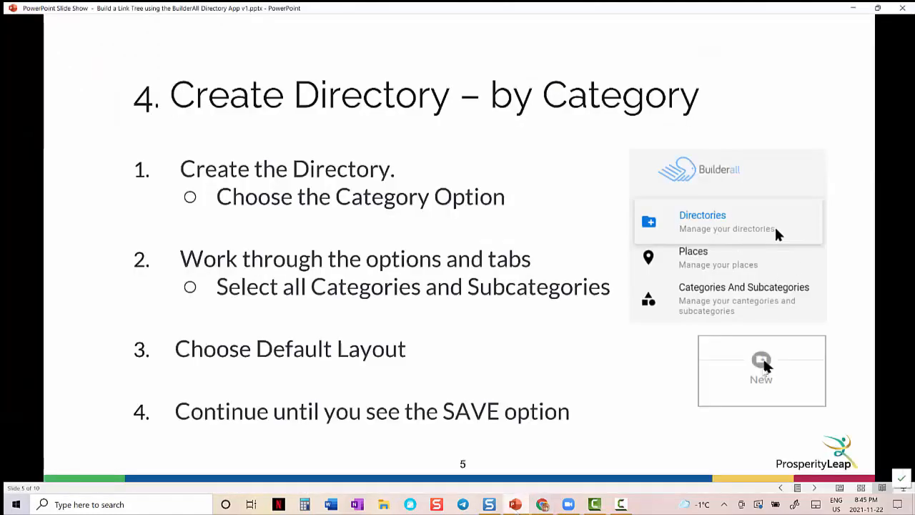
{"action": "mouse_move", "coordinate": [543, 506]}
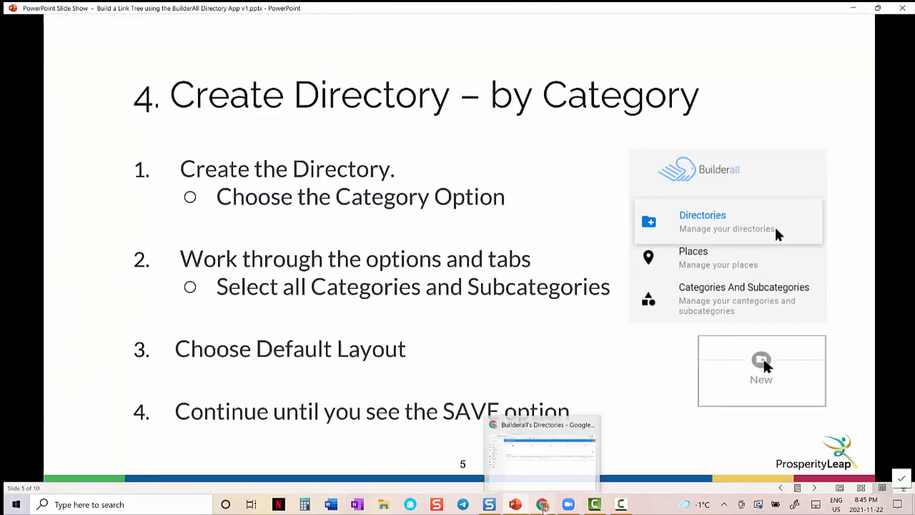
{"action": "left_click", "coordinate": [540, 476]}
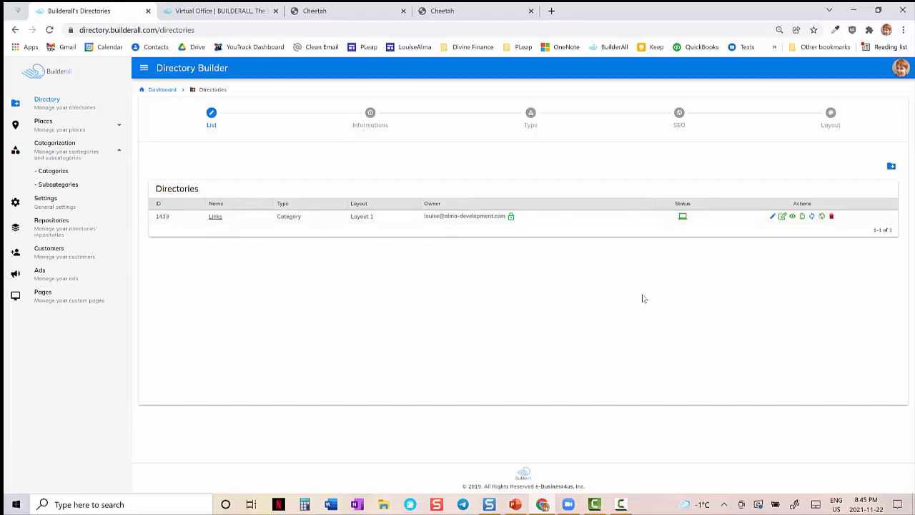
- Open the Links directory for editing and review its basic information and attached countries, states, cities and neighborhoods
{"action": "left_click", "coordinate": [772, 218]}
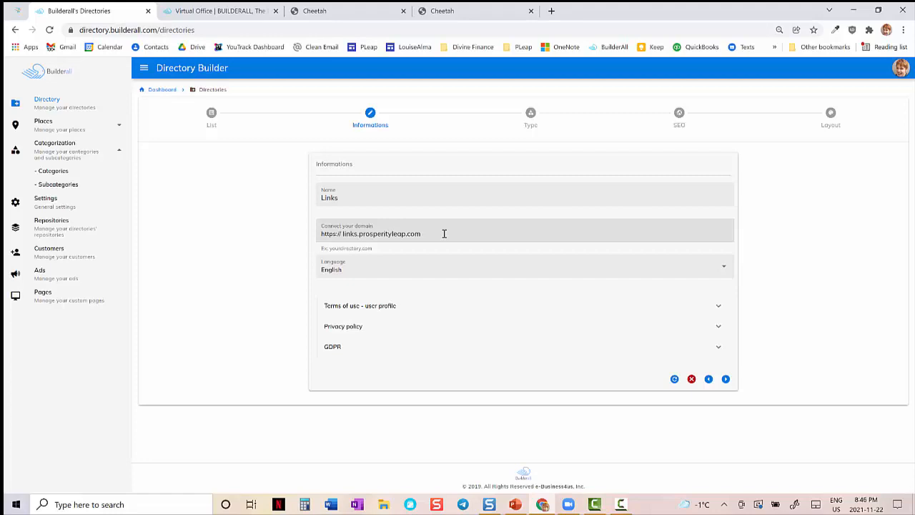
{"action": "left_click", "coordinate": [726, 379]}
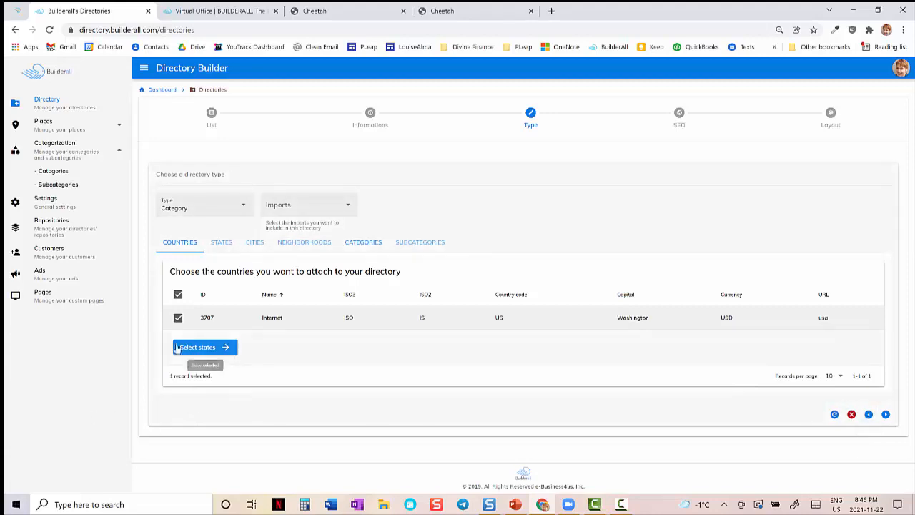
{"action": "left_click", "coordinate": [205, 349]}
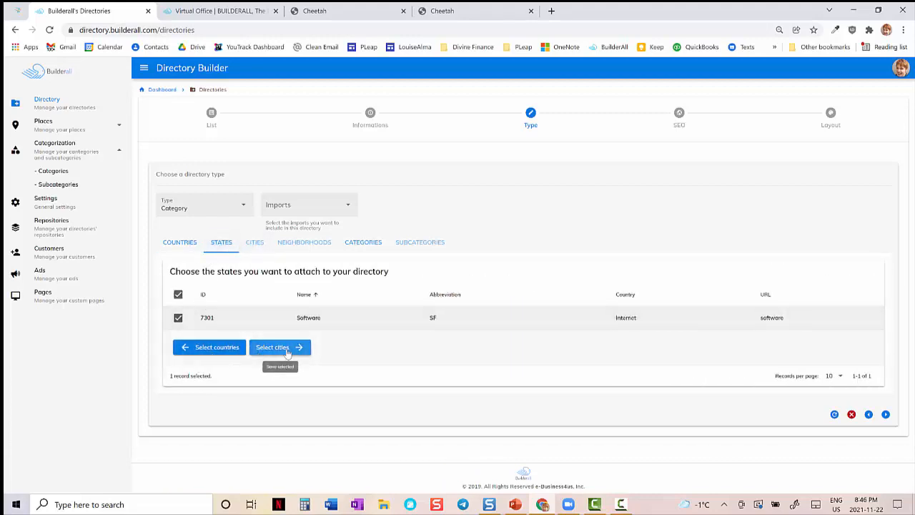
{"action": "left_click", "coordinate": [280, 354]}
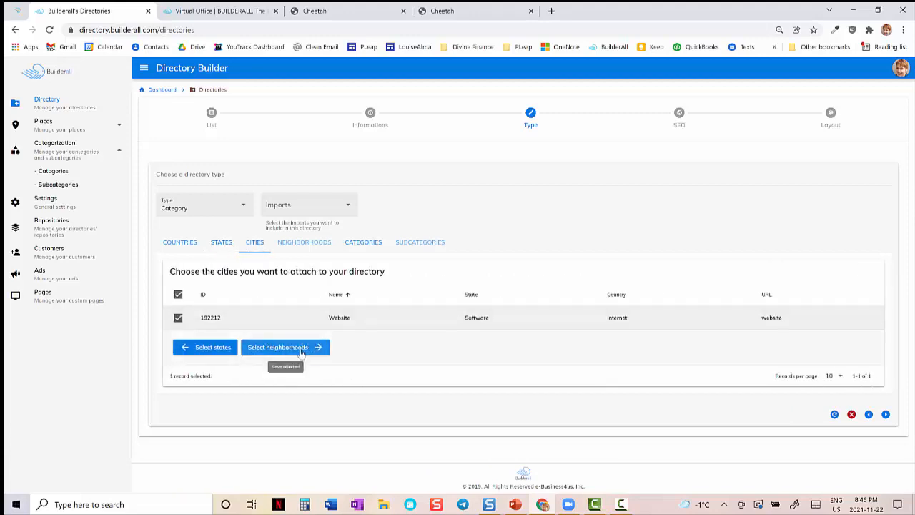
{"action": "left_click", "coordinate": [299, 350]}
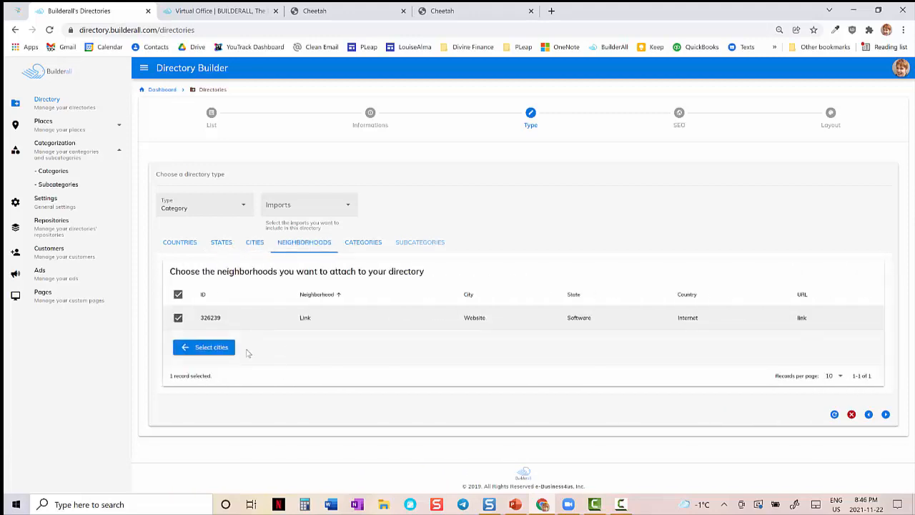
- Review the categories and subcategories attached to the Links directory
{"action": "left_click", "coordinate": [359, 243]}
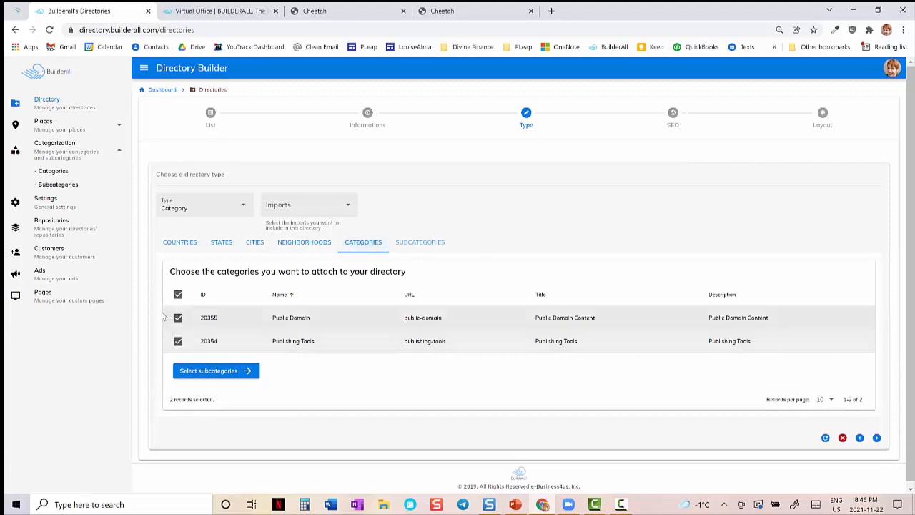
{"action": "left_click", "coordinate": [209, 373]}
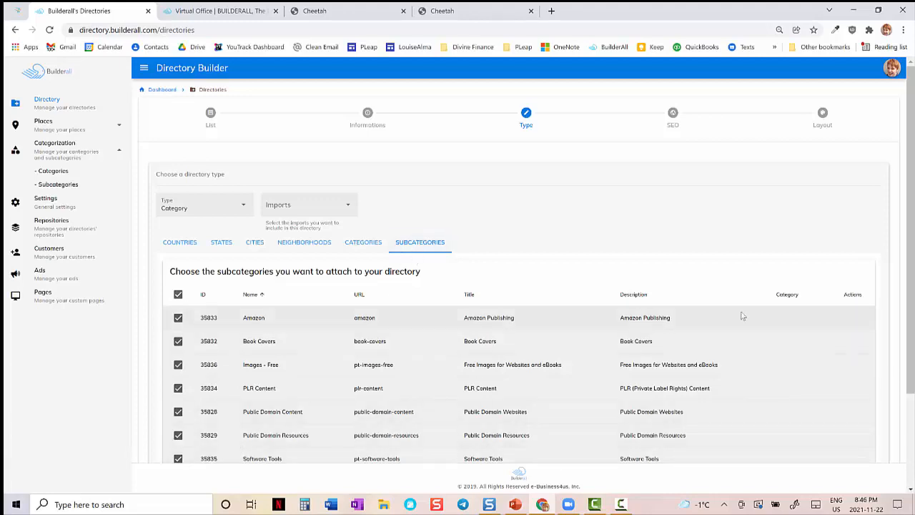
{"action": "scroll", "coordinate": [905, 241], "scroll_direction": "down", "scroll_amount": 3}
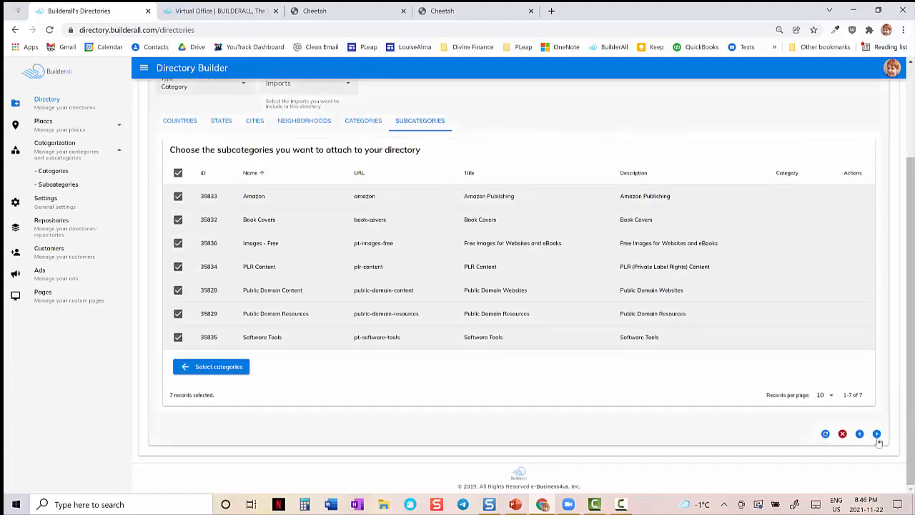
- Review the Links directory's SEO settings and layout choice, then return to the directories list without saving
{"action": "left_click", "coordinate": [878, 434]}
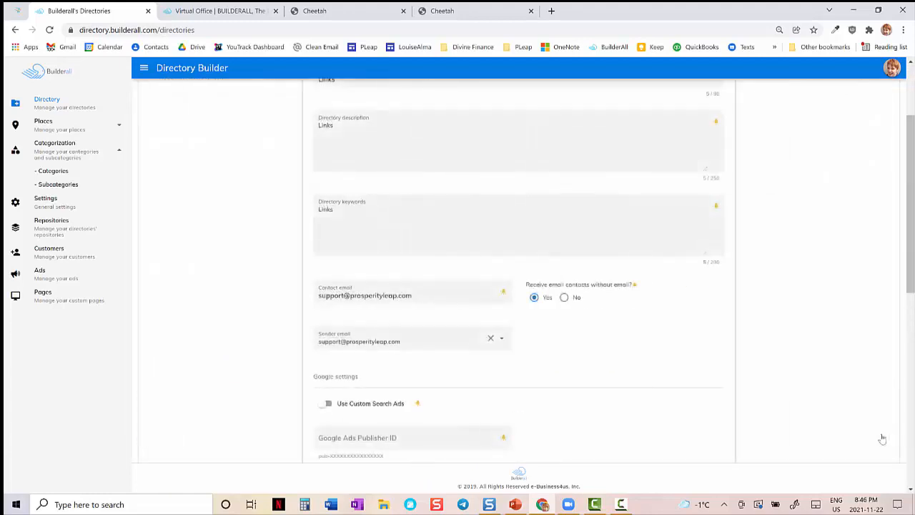
{"action": "scroll", "coordinate": [909, 279], "scroll_direction": "up", "scroll_amount": 3}
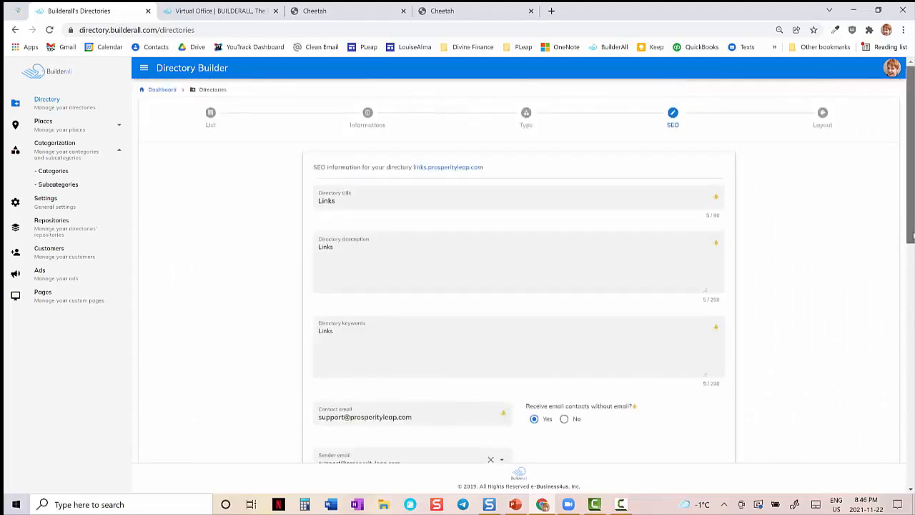
{"action": "left_click_drag", "start_coordinate": [912, 236], "coordinate": [910, 390]}
{"action": "scroll", "coordinate": [518, 272], "scroll_direction": "down", "scroll_amount": 3}
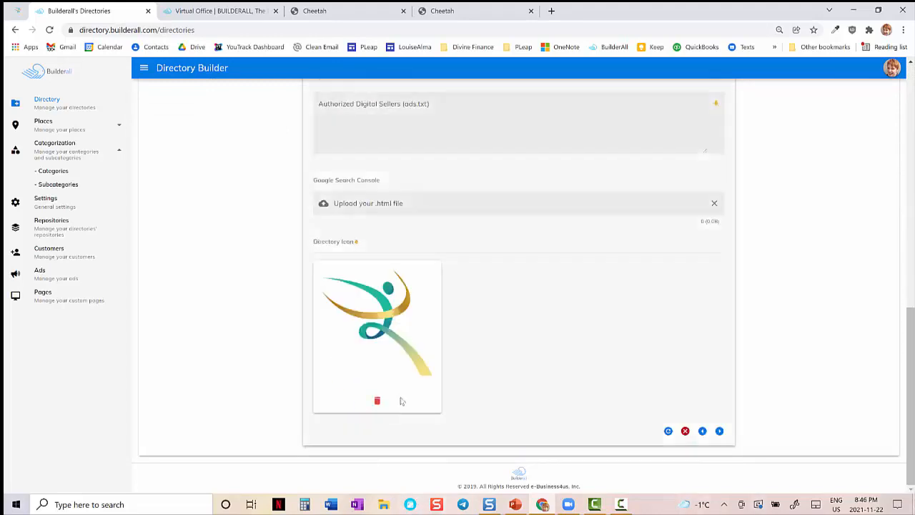
{"action": "left_click", "coordinate": [719, 431]}
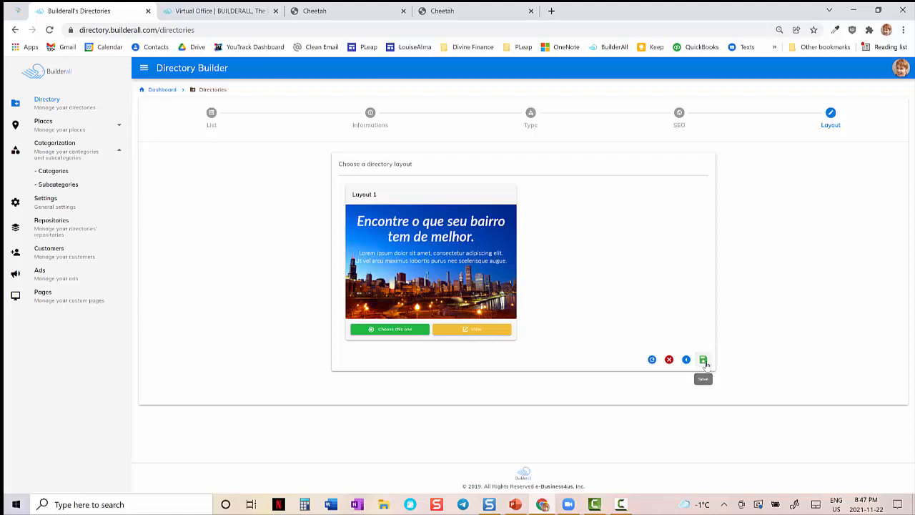
{"action": "left_click", "coordinate": [162, 90]}
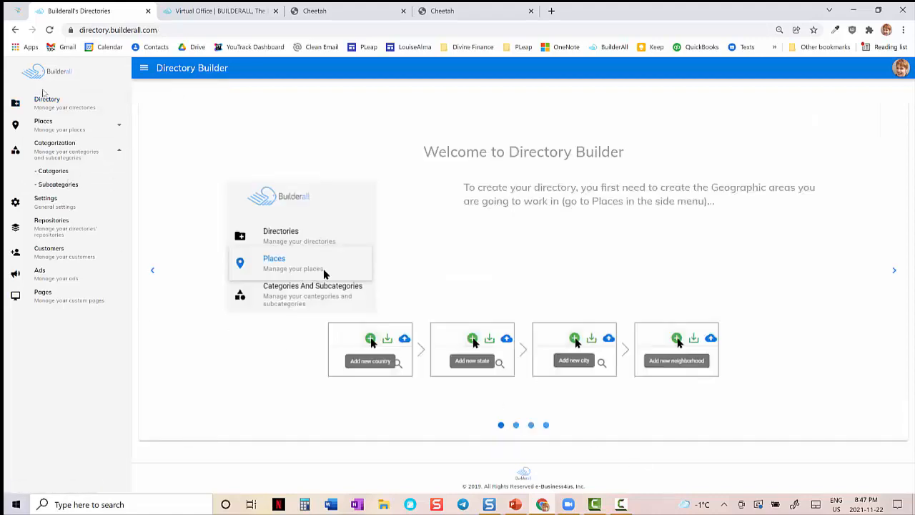
{"action": "left_click", "coordinate": [47, 102]}
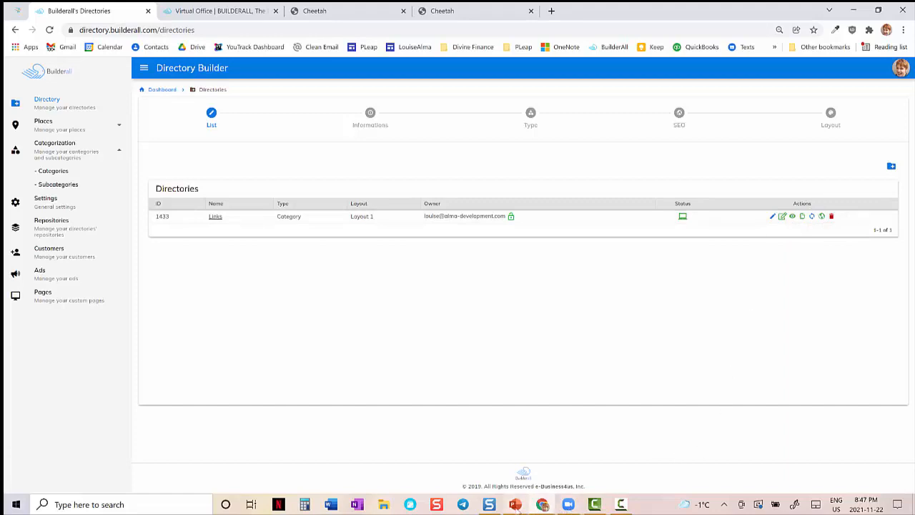
- Switch to PowerPoint, advance to the "5. Build Directory" slide, and return to the Directory Builder in Chrome
{"action": "left_click", "coordinate": [515, 505]}
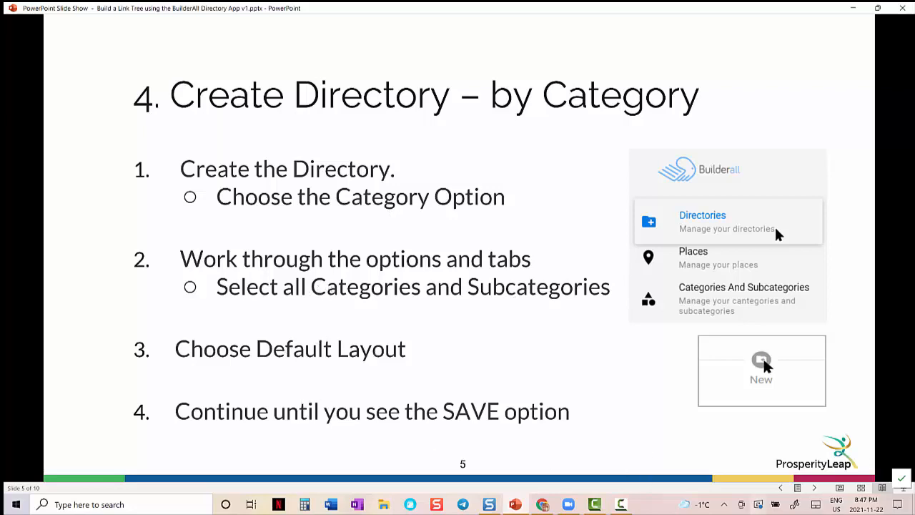
{"action": "left_click", "coordinate": [815, 487]}
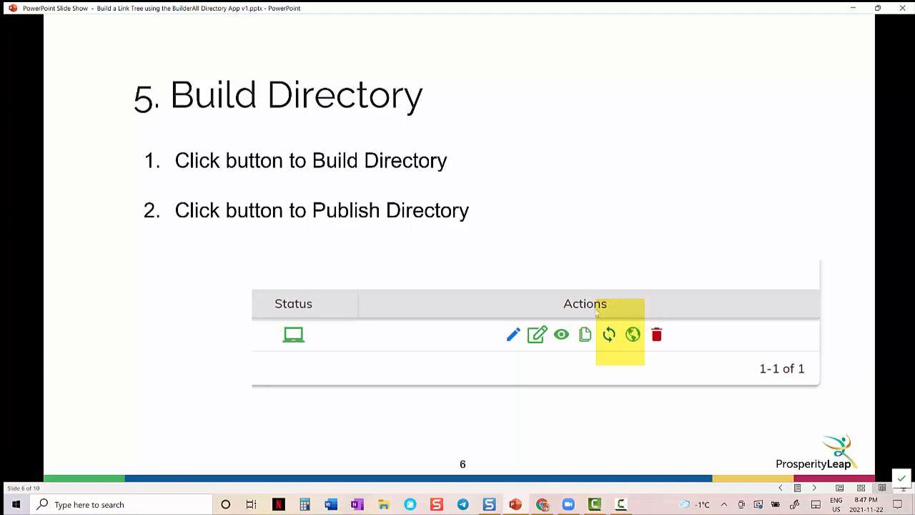
{"action": "mouse_move", "coordinate": [572, 509]}
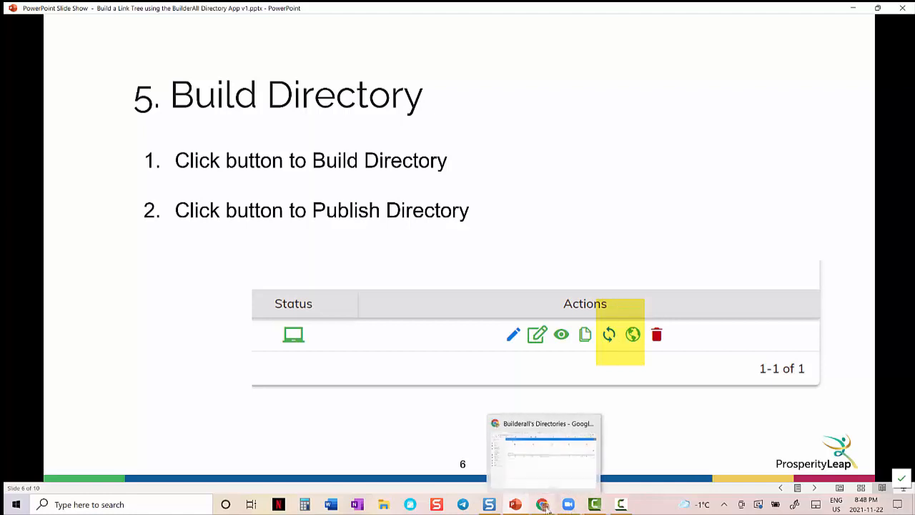
{"action": "left_click", "coordinate": [544, 457]}
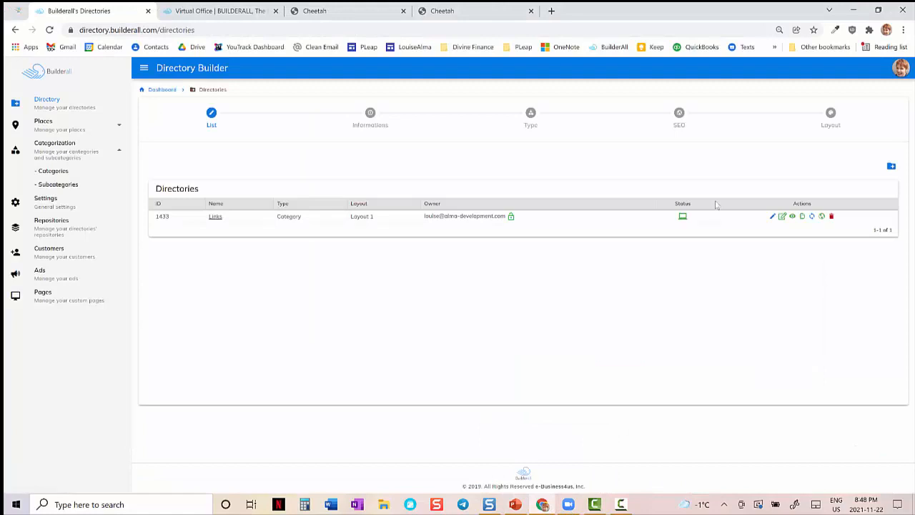
- Build the Links directory and open its live site, links.prosperityleap.com, in a new browser tab
{"action": "left_click", "coordinate": [812, 218]}
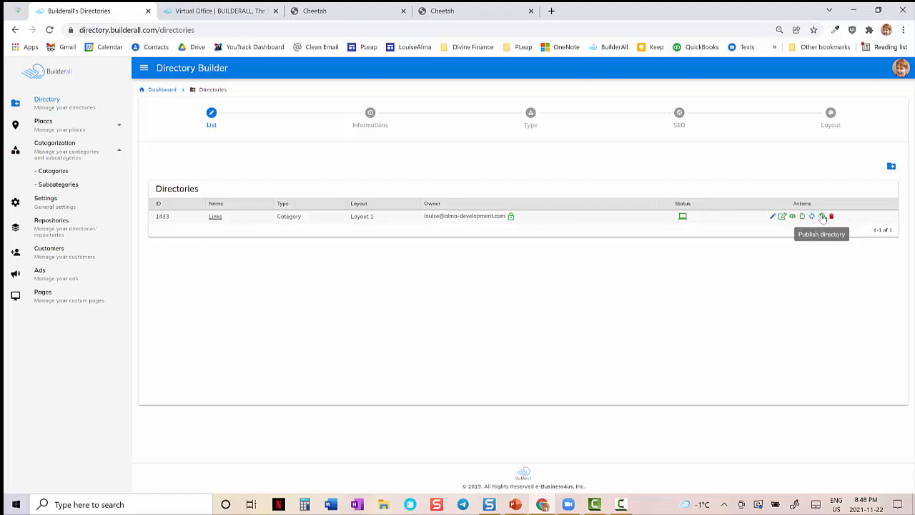
{"action": "left_click", "coordinate": [550, 11]}
{"action": "left_click", "coordinate": [540, 30]}
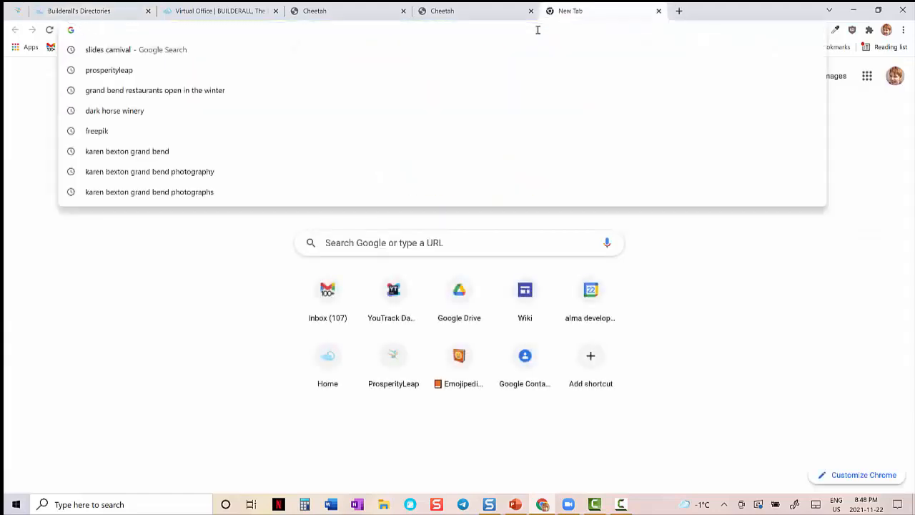
{"action": "type", "text": "links.prosperityleap.com"}
{"action": "key", "text": "Return"}
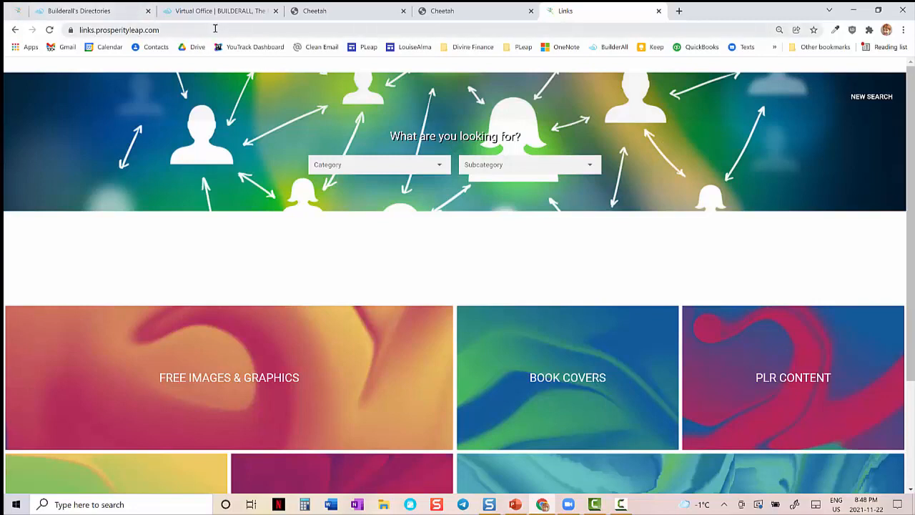
- Check the choices offered by the Category and Subcategory filters on the live Links site
{"action": "left_click", "coordinate": [415, 166]}
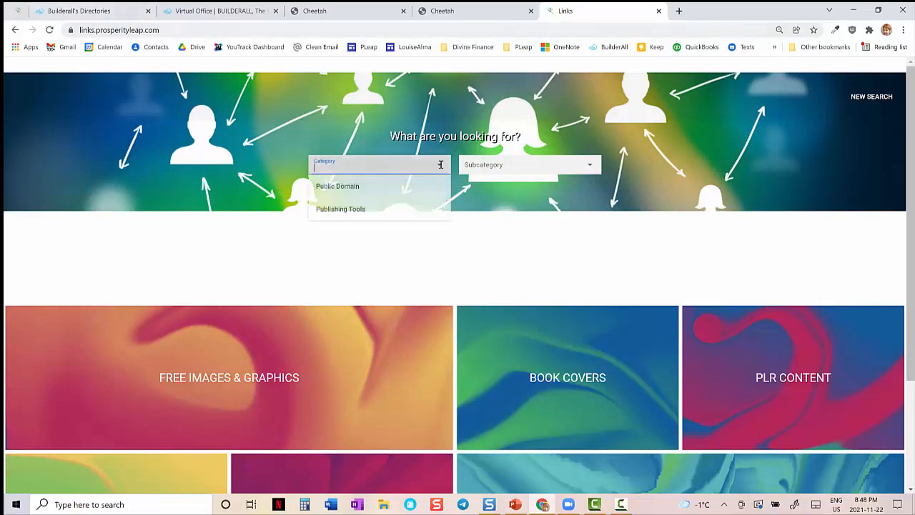
{"action": "left_click", "coordinate": [512, 169]}
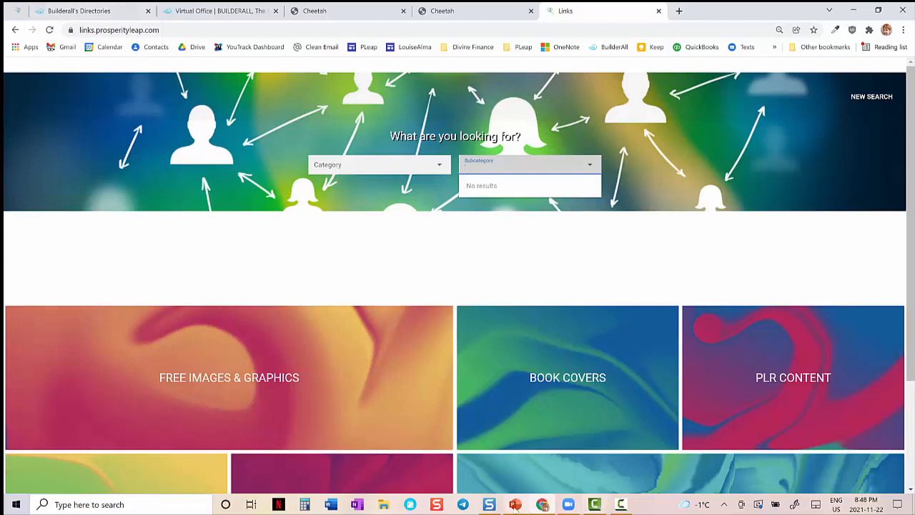
- Switch to PowerPoint, advance to the "6. Set-up Ads" slide, and return to Chrome
{"action": "mouse_move", "coordinate": [517, 507]}
{"action": "left_click", "coordinate": [491, 468]}
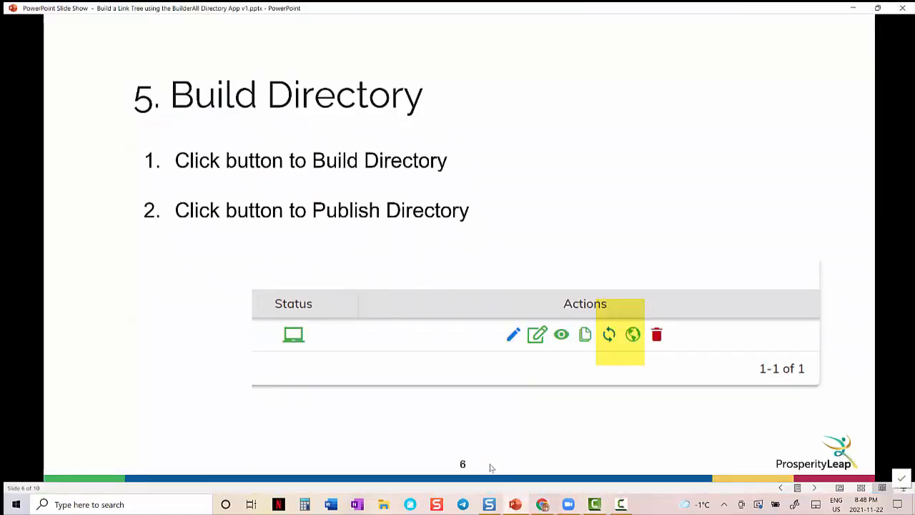
{"action": "left_click", "coordinate": [491, 468]}
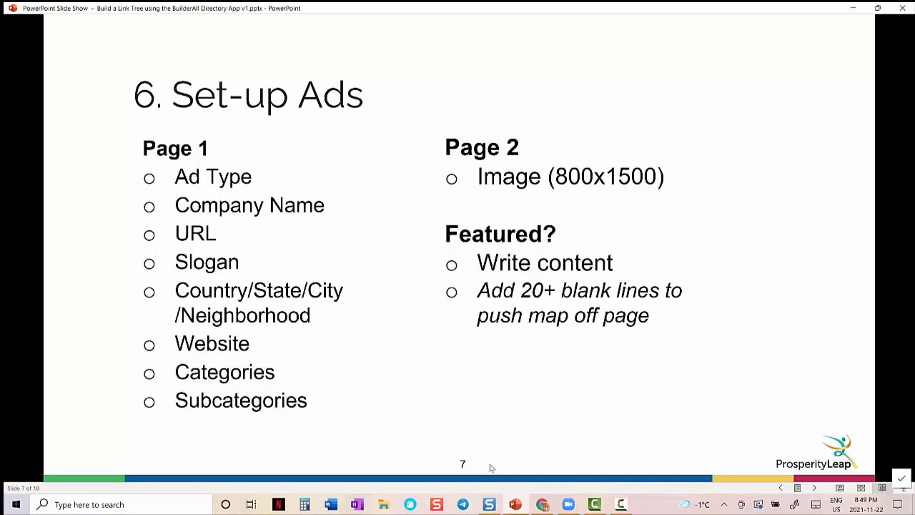
{"action": "left_click", "coordinate": [542, 500]}
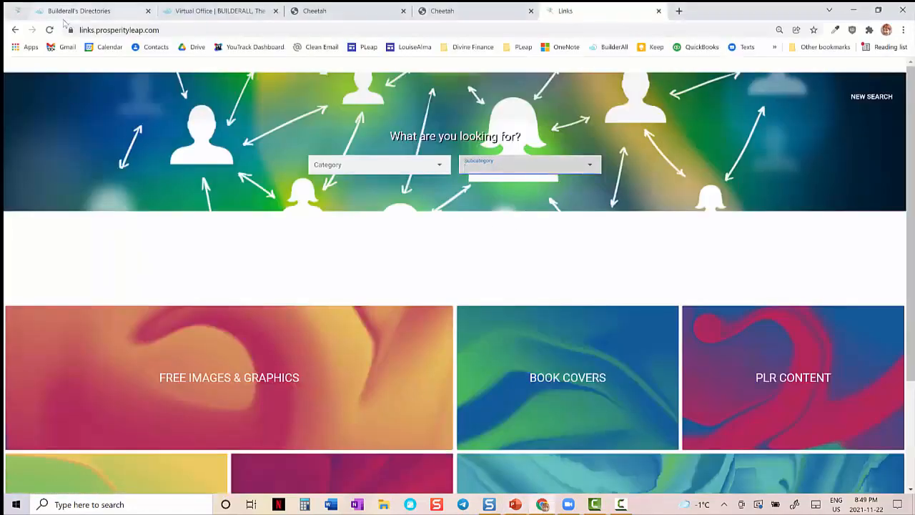
- Open the IDPLR ad of the Links directory for editing in the Directory Builder and choose Simple as its ad type
{"action": "left_click", "coordinate": [66, 13]}
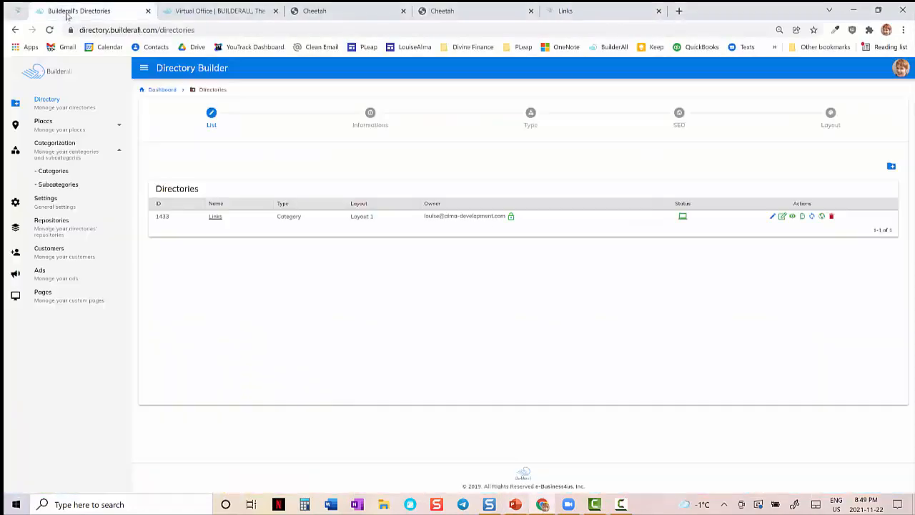
{"action": "left_click", "coordinate": [53, 282]}
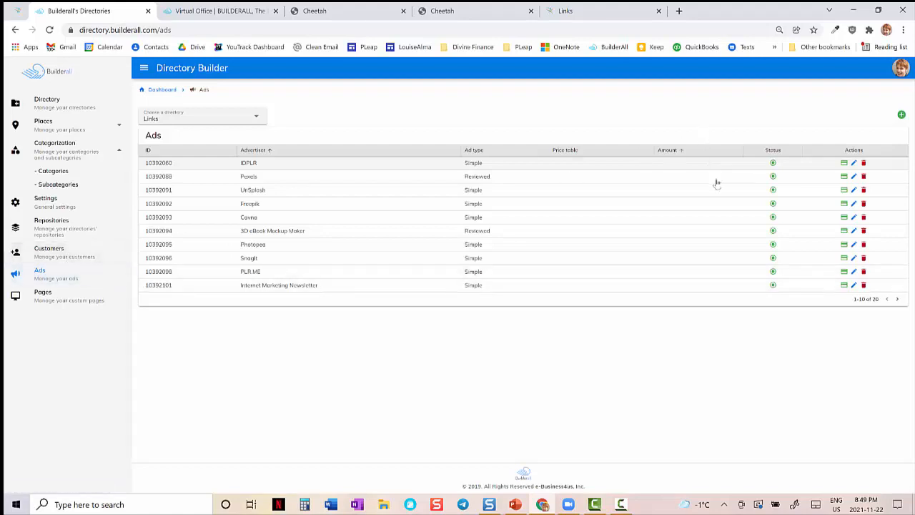
{"action": "left_click", "coordinate": [854, 163]}
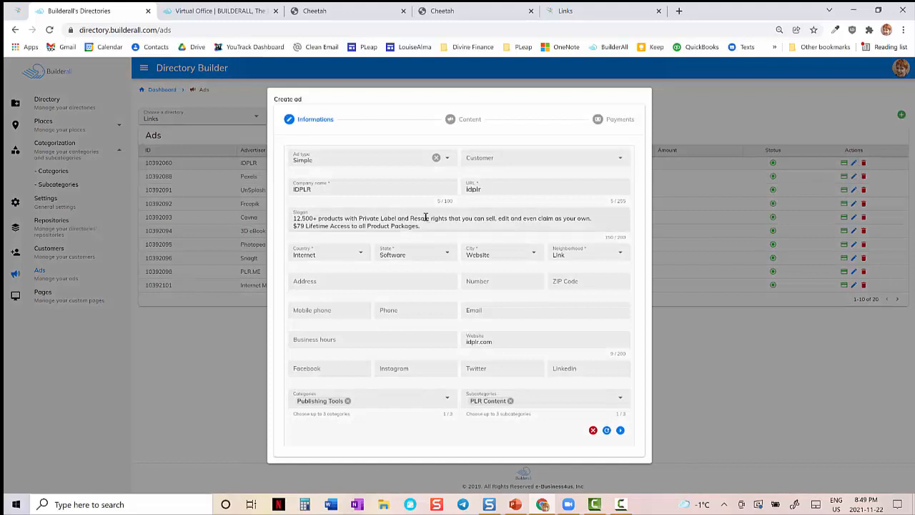
{"action": "left_click", "coordinate": [429, 159]}
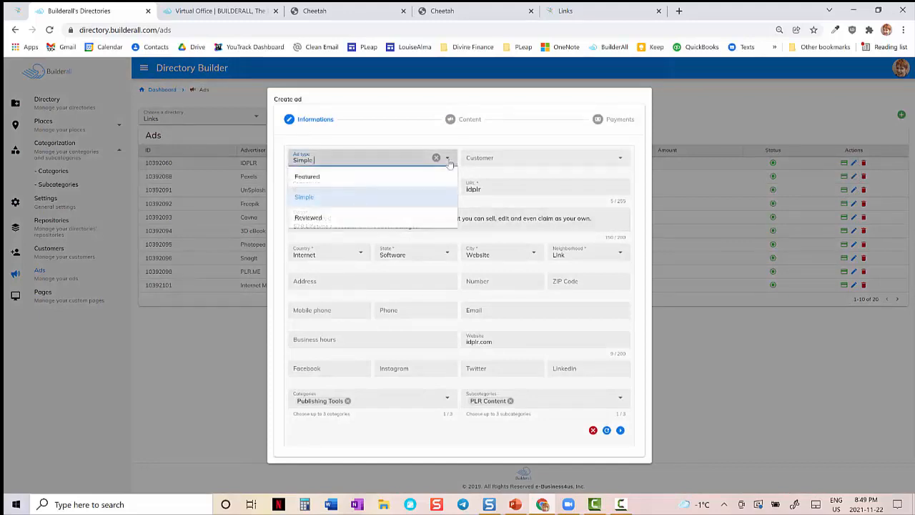
{"action": "left_click", "coordinate": [384, 198]}
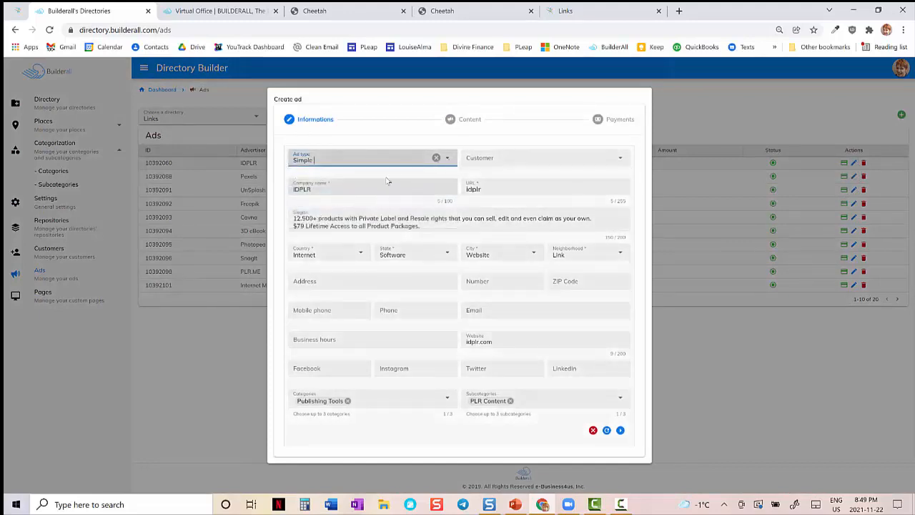
- View the Publishing Tools listings on prosperityleap.com/links, open IDPLR's details, and return to the listings
{"action": "left_click", "coordinate": [15, 11]}
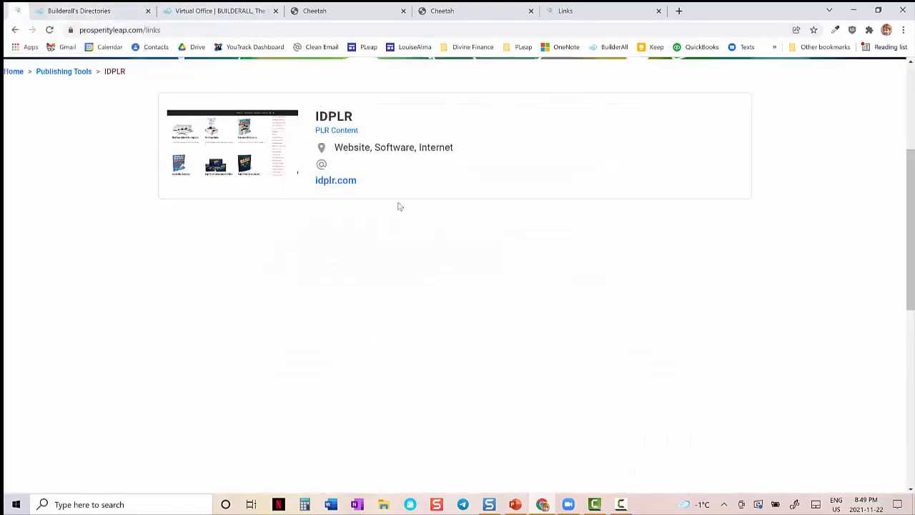
{"action": "left_click", "coordinate": [77, 74]}
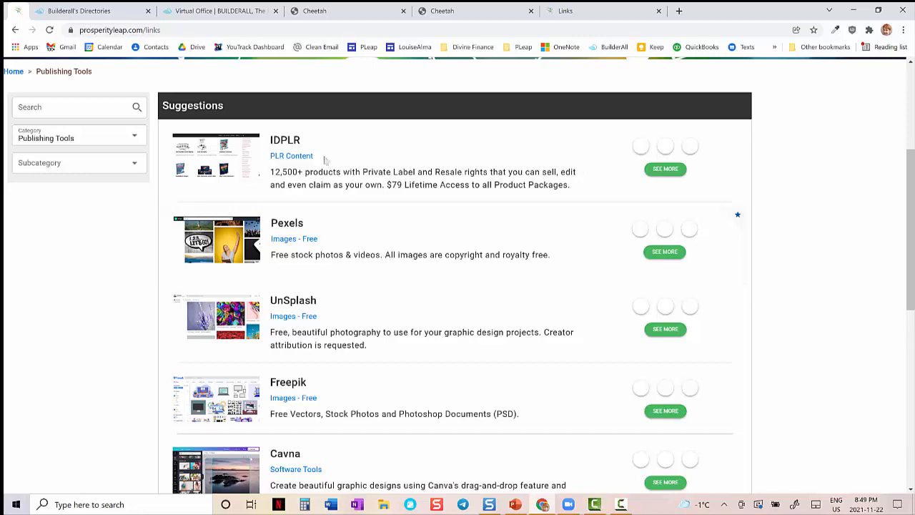
{"action": "left_click", "coordinate": [669, 171]}
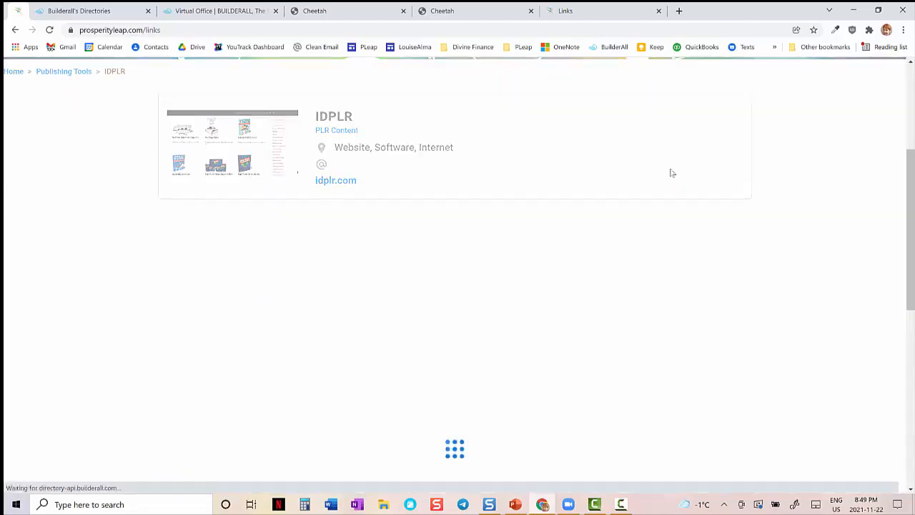
{"action": "left_click", "coordinate": [15, 29]}
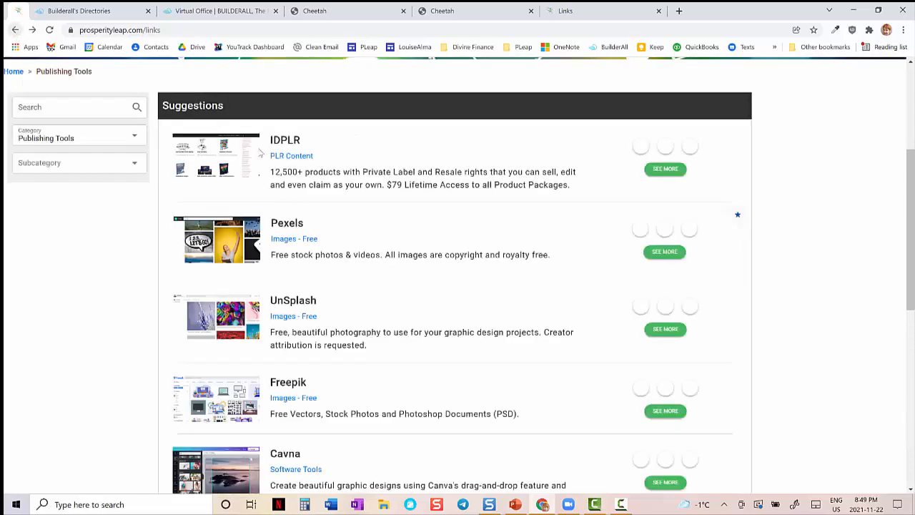
- Compare the company name in the IDPLR ad form with the title shown in its live listing
{"action": "left_click", "coordinate": [104, 13]}
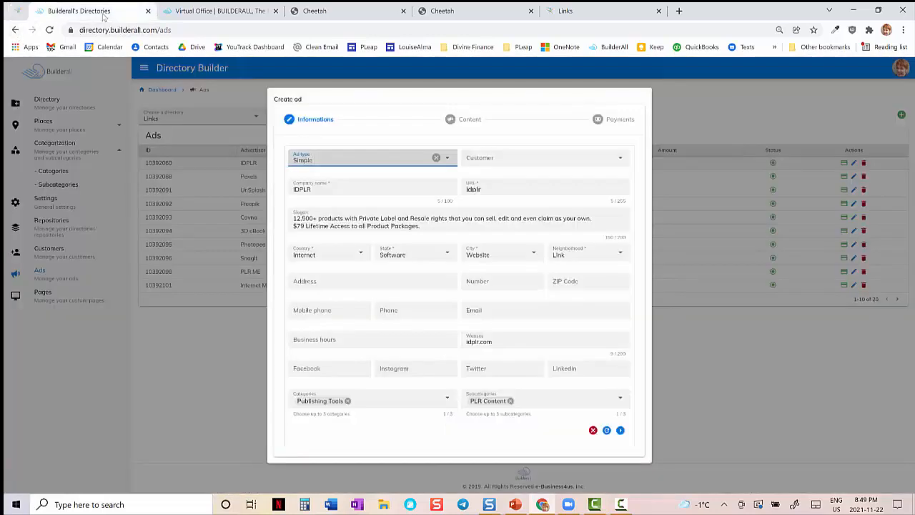
{"action": "left_click", "coordinate": [335, 189]}
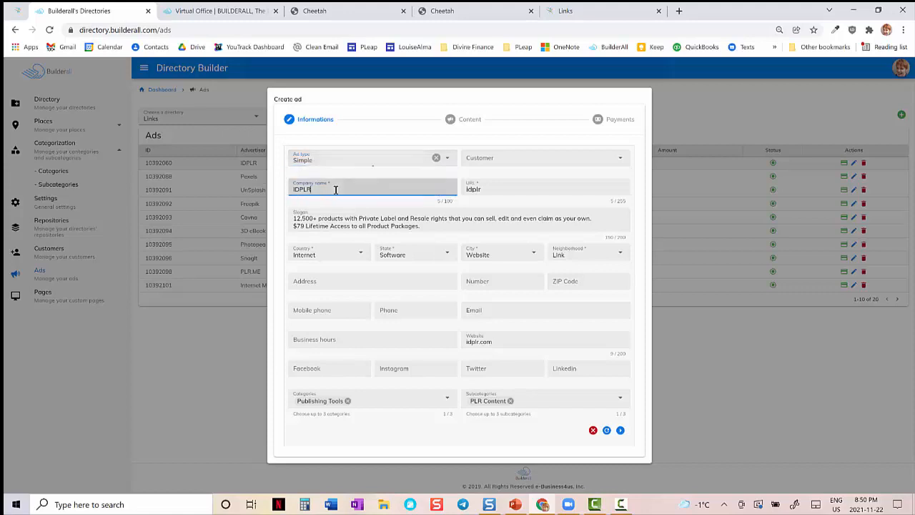
{"action": "left_click", "coordinate": [19, 13]}
{"action": "left_click_drag", "start_coordinate": [301, 140], "coordinate": [271, 140]}
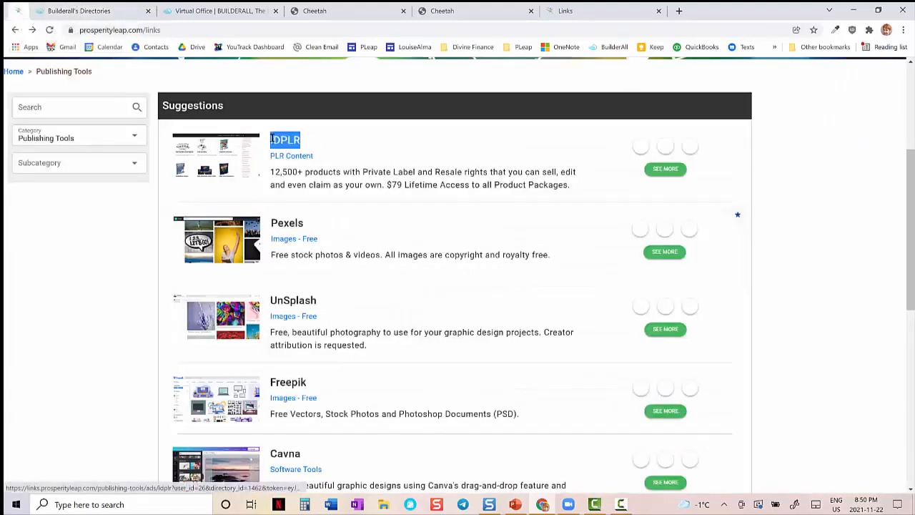
{"action": "left_click", "coordinate": [112, 12]}
{"action": "left_click", "coordinate": [17, 11]}
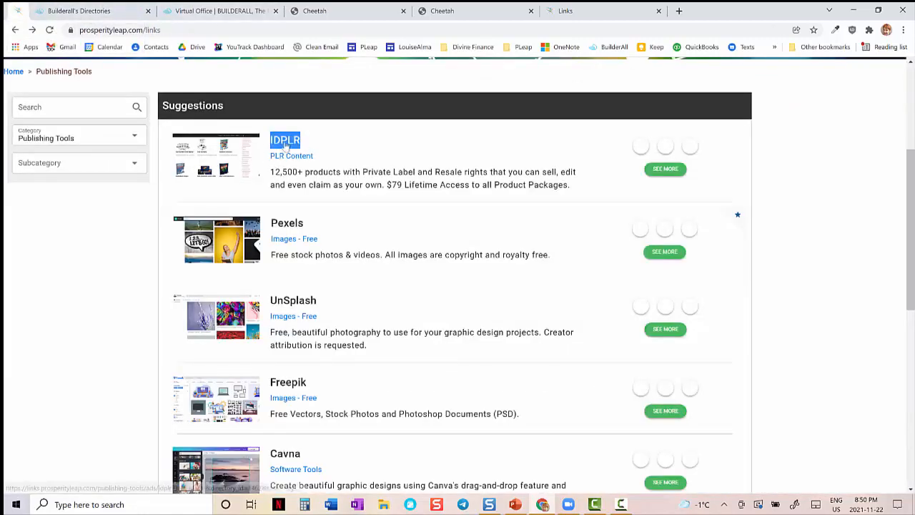
- Open IDPLR's detail page in a new browser tab and highlight the /idplr part of its web address
{"action": "right_click", "coordinate": [674, 172]}
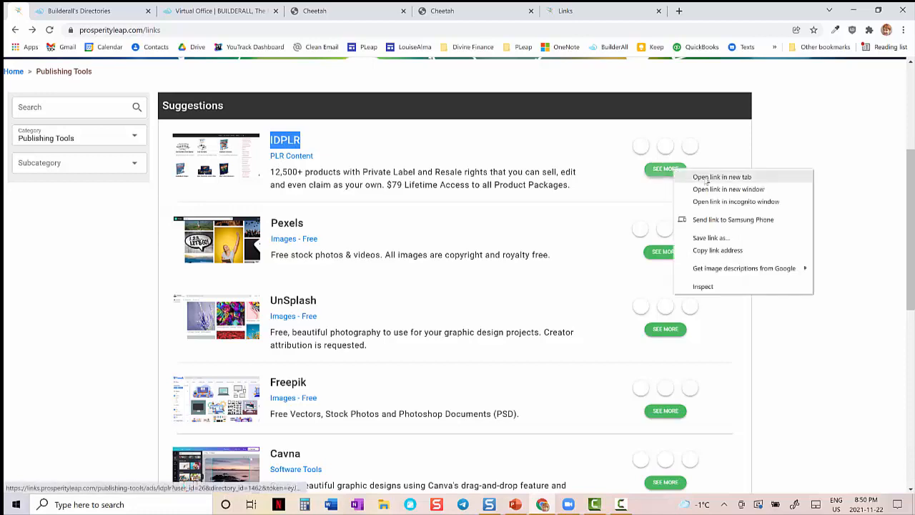
{"action": "left_click", "coordinate": [683, 176]}
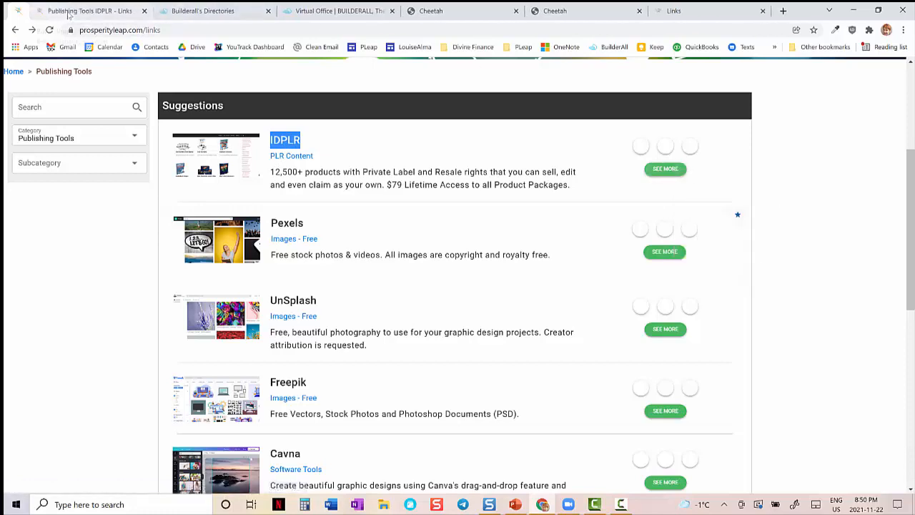
{"action": "left_click", "coordinate": [73, 13]}
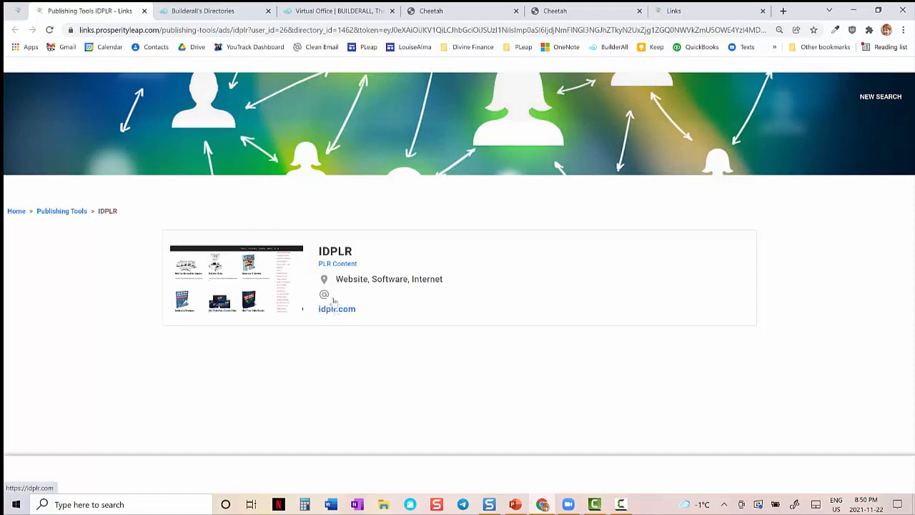
{"action": "left_click", "coordinate": [247, 30]}
{"action": "mouse_move", "coordinate": [247, 30]}
{"action": "left_mouse_down"}
{"action": "mouse_move", "coordinate": [221, 30]}
{"action": "mouse_move", "coordinate": [229, 30]}
{"action": "left_mouse_up"}
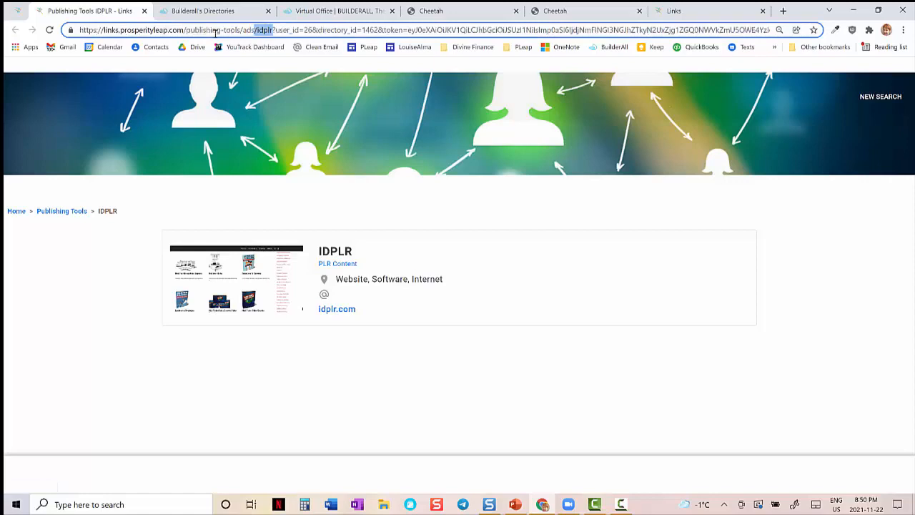
- Return to the Publishing Tools listings and pin the browser tab holding IDPLR's detail page
{"action": "left_click", "coordinate": [20, 14]}
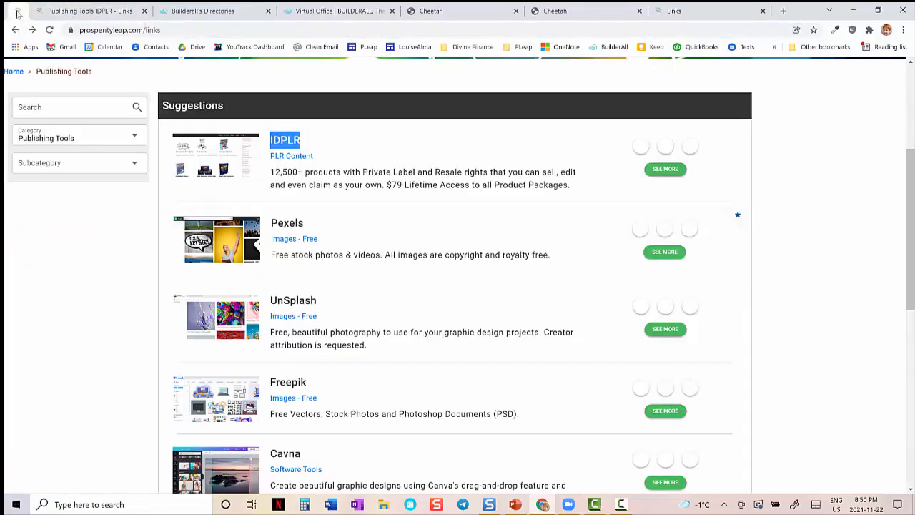
{"action": "right_click", "coordinate": [104, 10]}
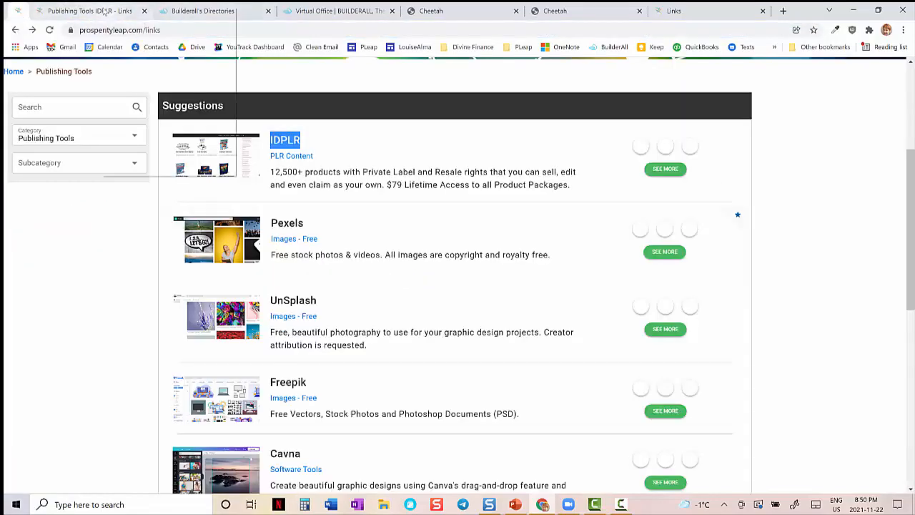
{"action": "left_click", "coordinate": [129, 144]}
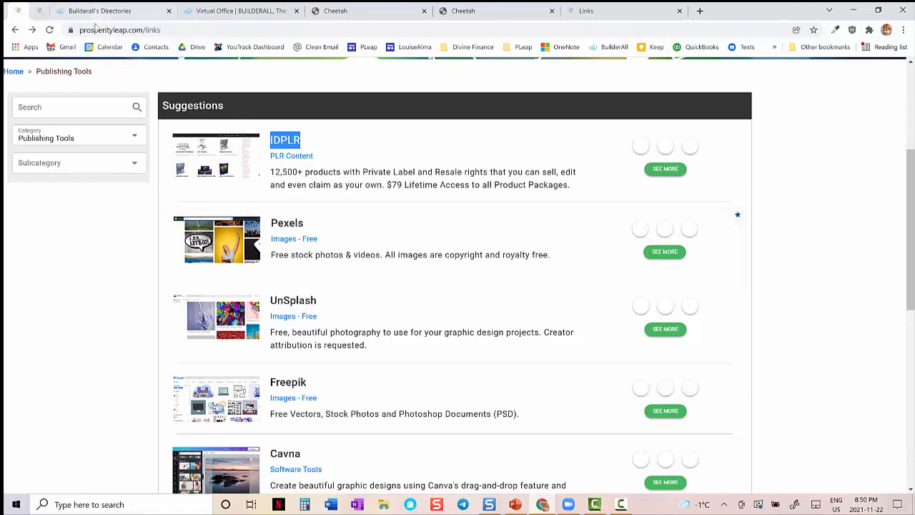
- Compare the slogan in the IDPLR ad form with the description text in its live listing
{"action": "left_click", "coordinate": [96, 15]}
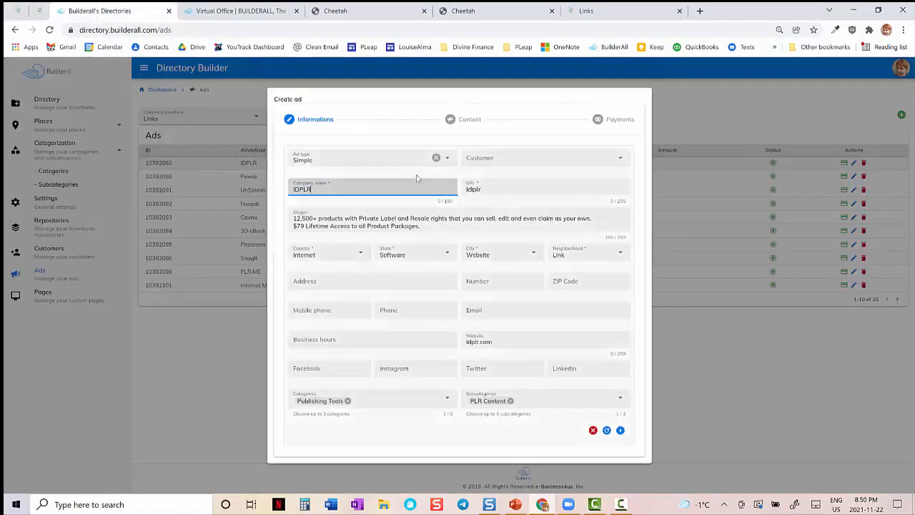
{"action": "left_click", "coordinate": [427, 223]}
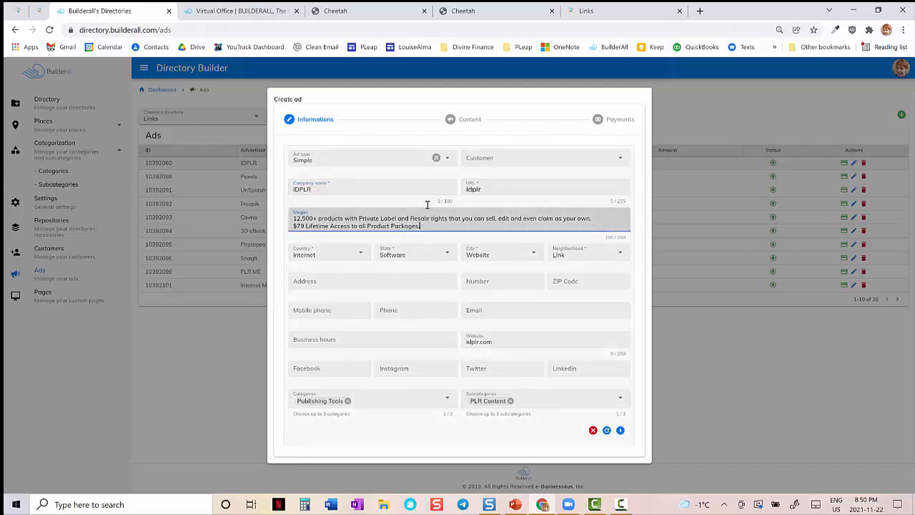
{"action": "left_click", "coordinate": [18, 10]}
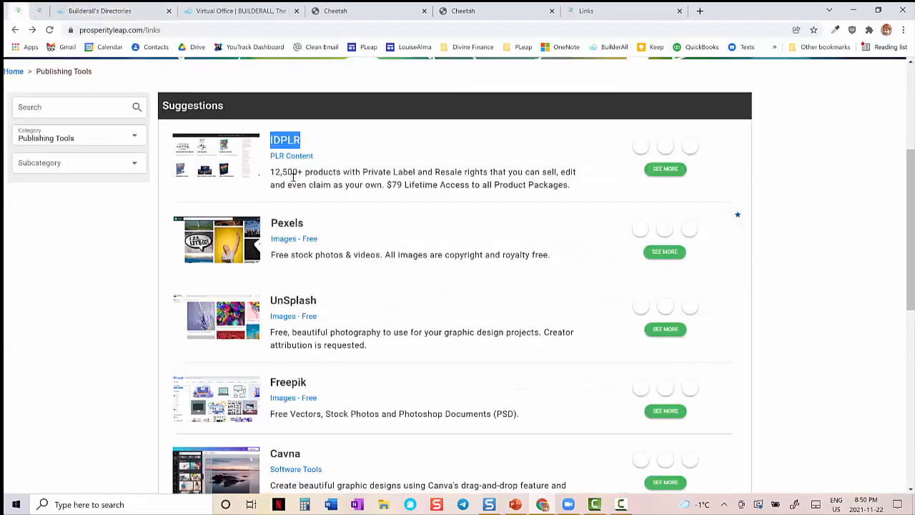
{"action": "left_click_drag", "start_coordinate": [292, 172], "coordinate": [441, 185]}
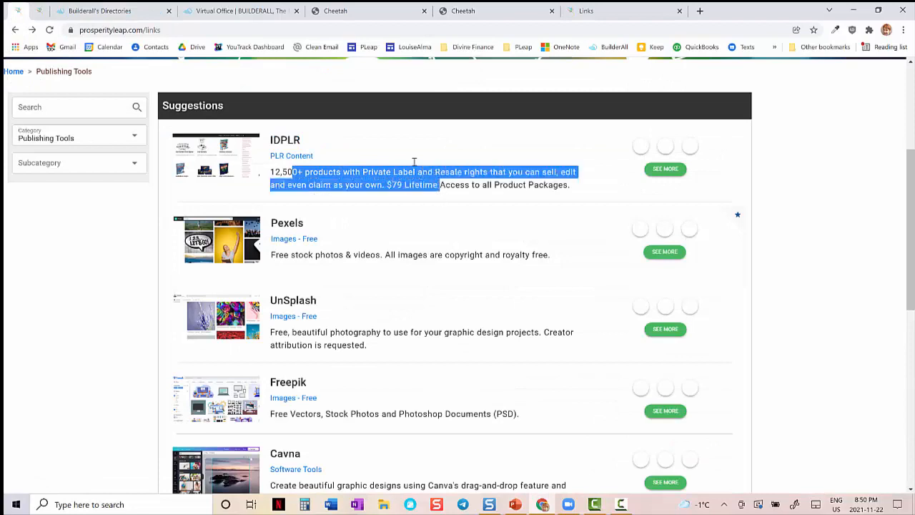
- Compare the website entry in the IDPLR ad form with the link on its pinned detail page
{"action": "left_click", "coordinate": [111, 11]}
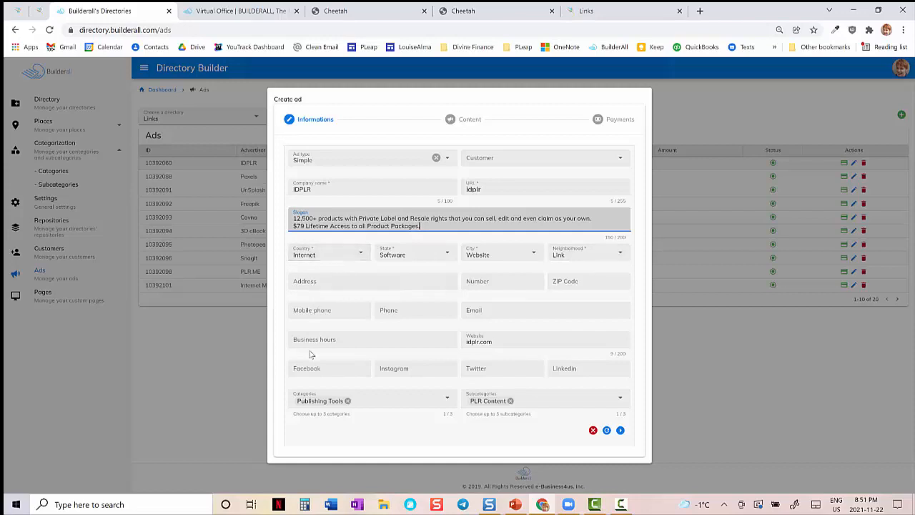
{"action": "left_click", "coordinate": [509, 341]}
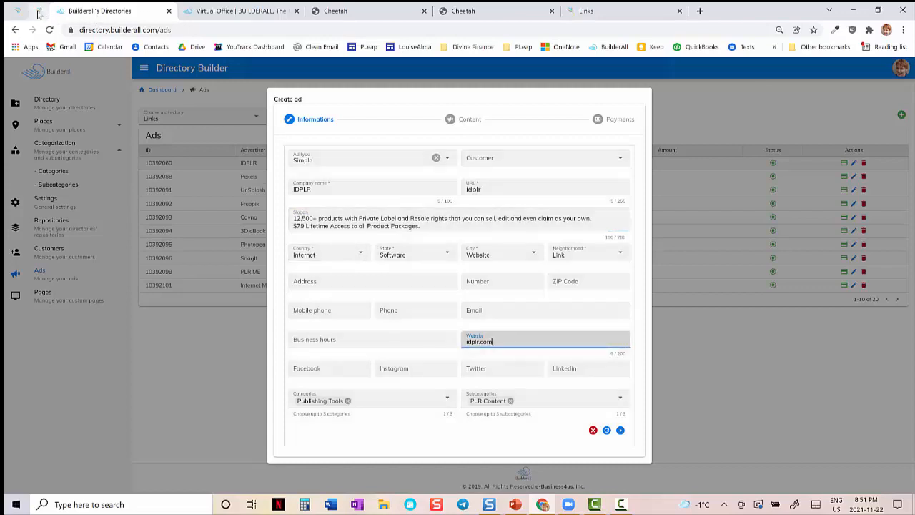
{"action": "left_click", "coordinate": [38, 12]}
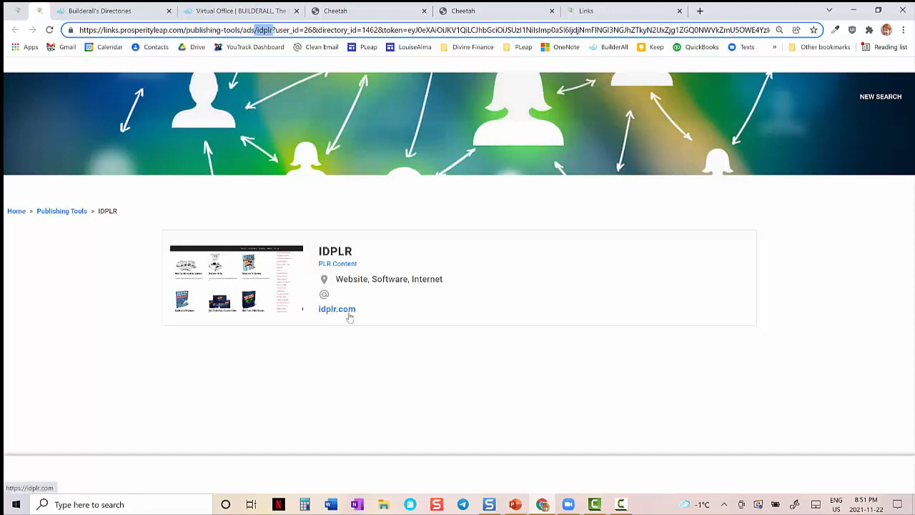
- Compare IDPLR's live listing with the ad form's category and subcategory settings, and highlight the category limit note
{"action": "left_click", "coordinate": [16, 11]}
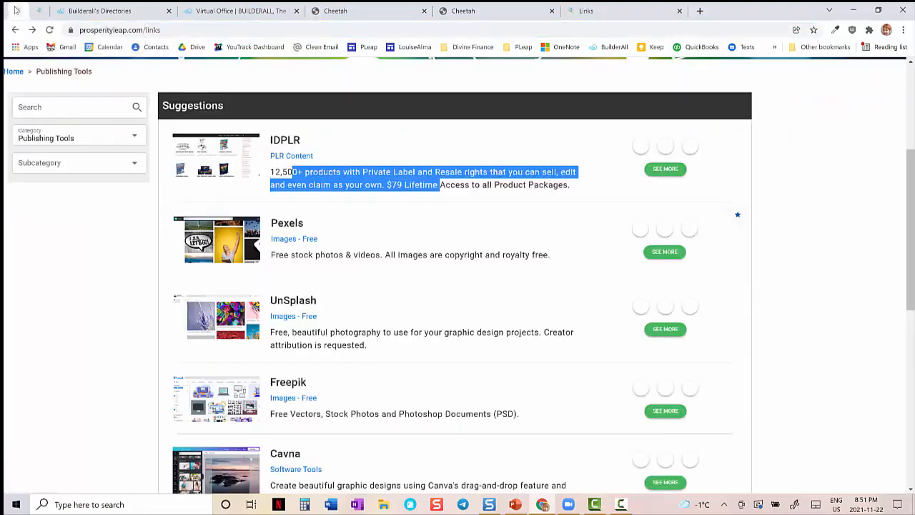
{"action": "left_click", "coordinate": [104, 18]}
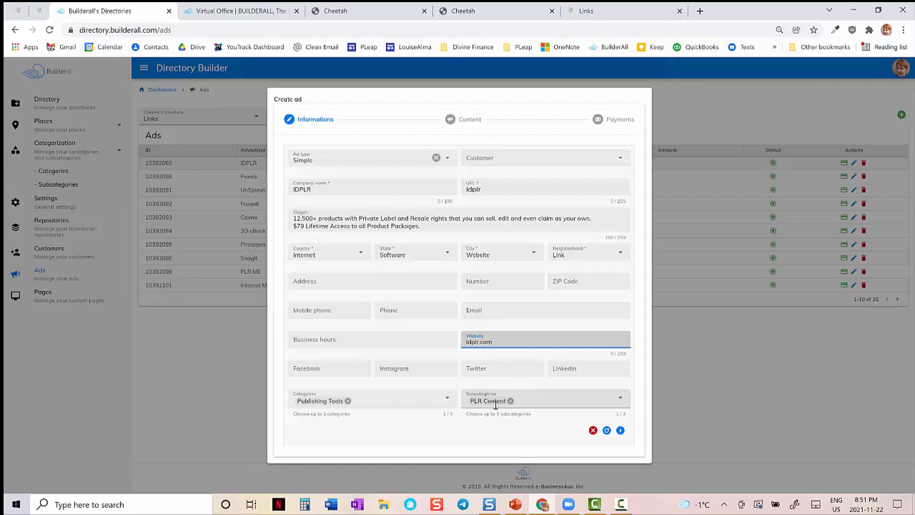
{"action": "double_click", "coordinate": [335, 414]}
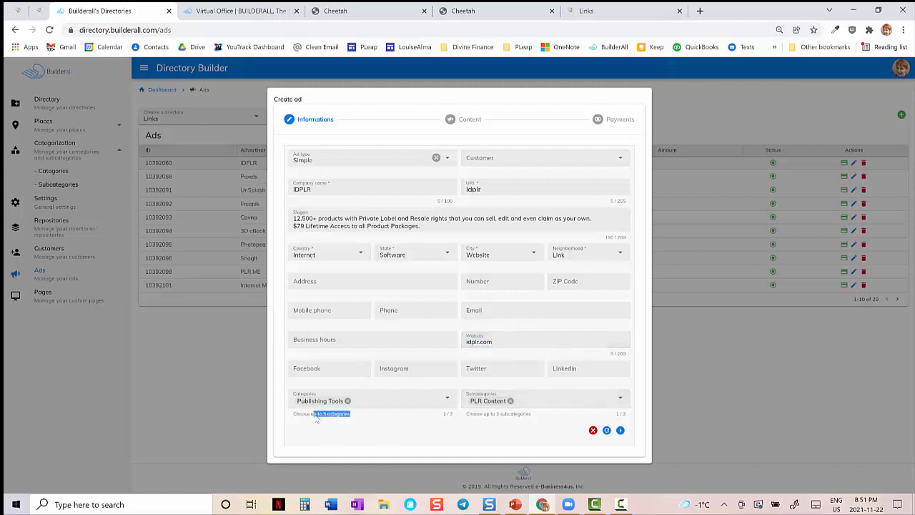
- Highlight the subcategory limit note in the IDPLR ad form, and filter the live Publishing Tools listings by the Images - Free subcategory
{"action": "double_click", "coordinate": [515, 414]}
{"action": "left_click_drag", "start_coordinate": [489, 416], "coordinate": [473, 416]}
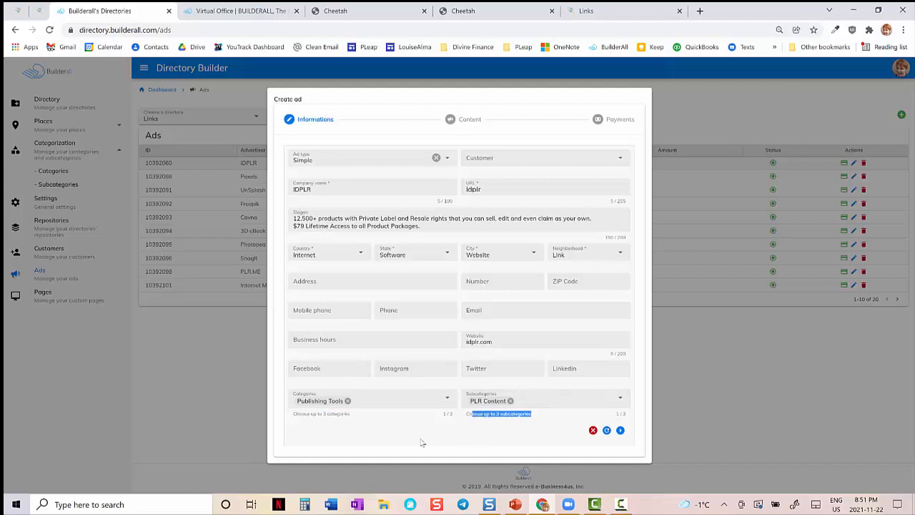
{"action": "left_click", "coordinate": [18, 11]}
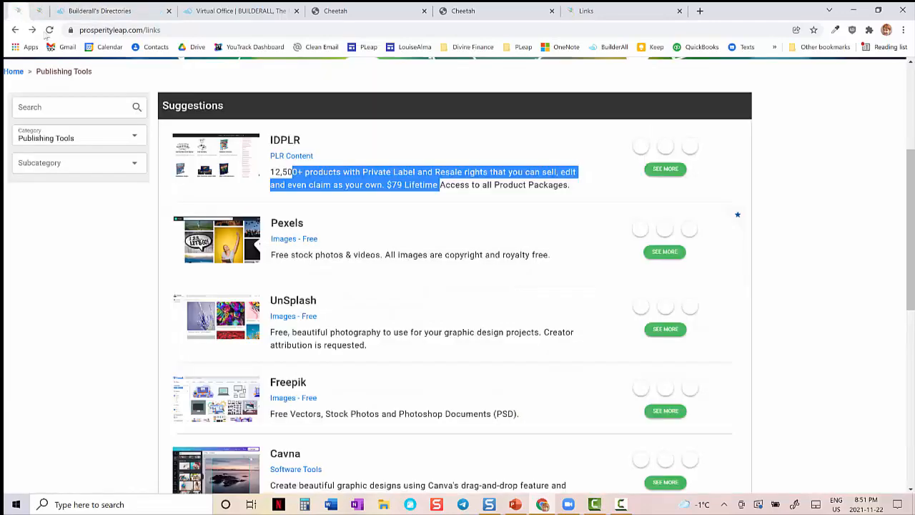
{"action": "left_click", "coordinate": [135, 163]}
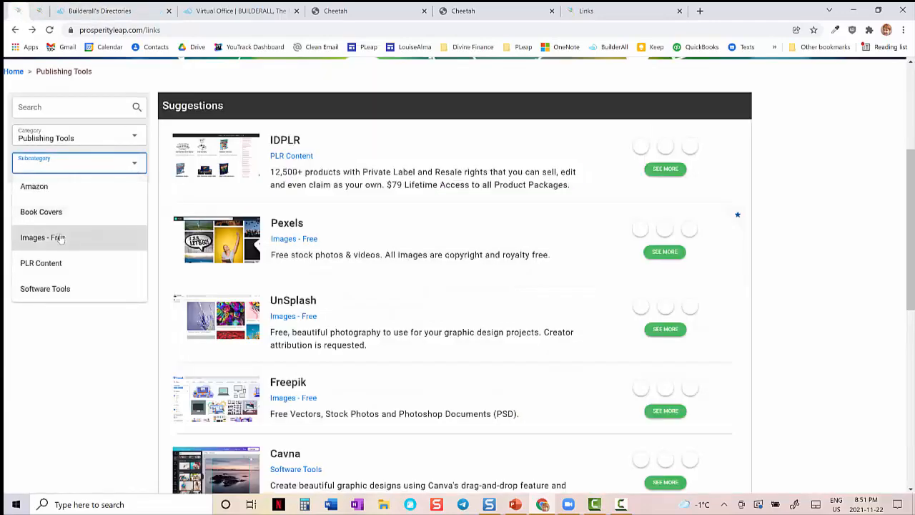
{"action": "left_click", "coordinate": [61, 238]}
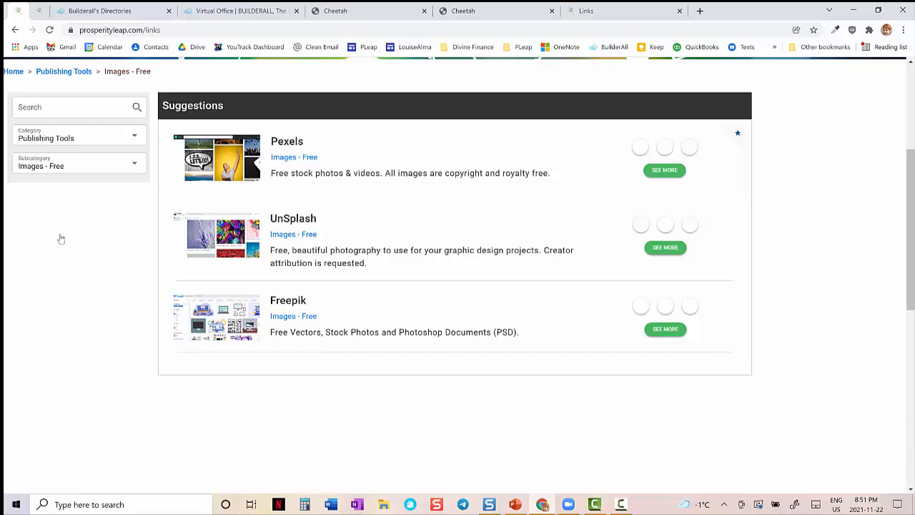
- Advance the IDPLR ad form to its Content page and check the page 2 image guidance on the Set-up Ads slide in PowerPoint
{"action": "left_click", "coordinate": [63, 8]}
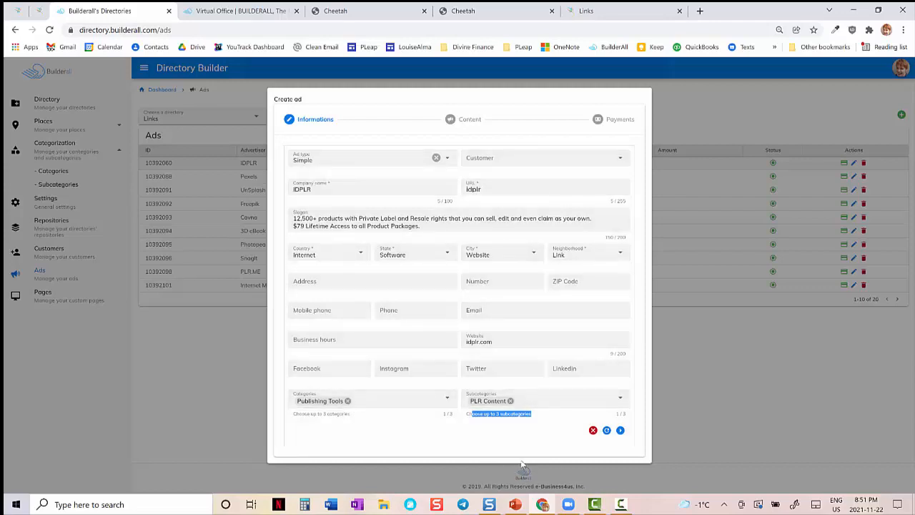
{"action": "left_click", "coordinate": [621, 431]}
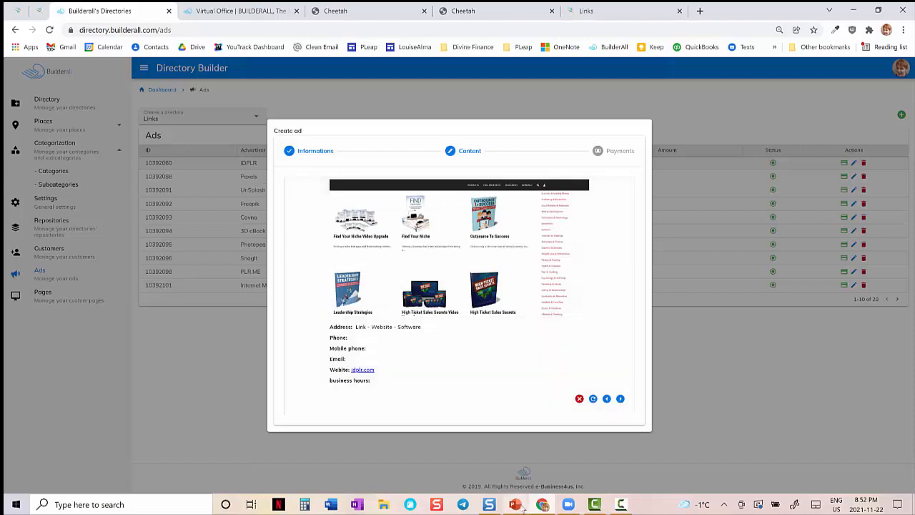
{"action": "mouse_move", "coordinate": [515, 504]}
{"action": "left_click", "coordinate": [512, 465]}
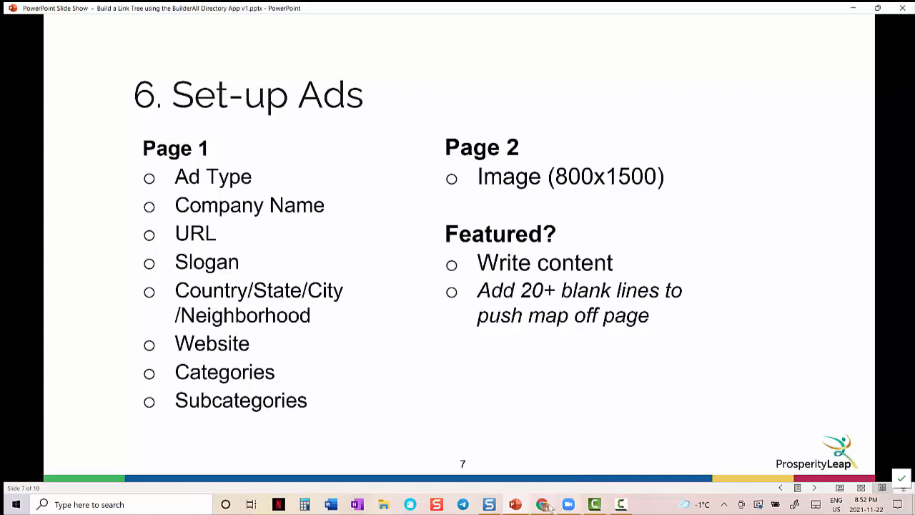
{"action": "left_click", "coordinate": [544, 505]}
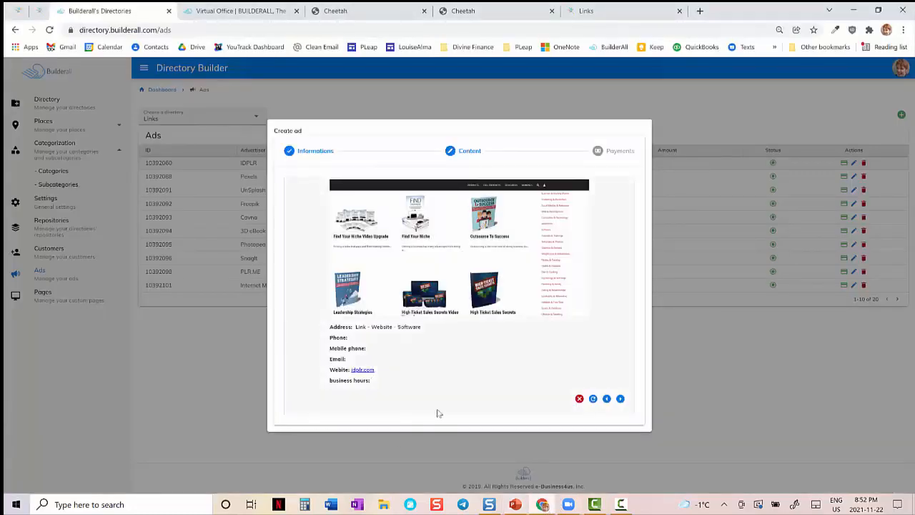
- Compare the IDPLR ad's content image with the thumbnails in the live listings and the image on its pinned detail page
{"action": "mouse_move", "coordinate": [396, 190]}
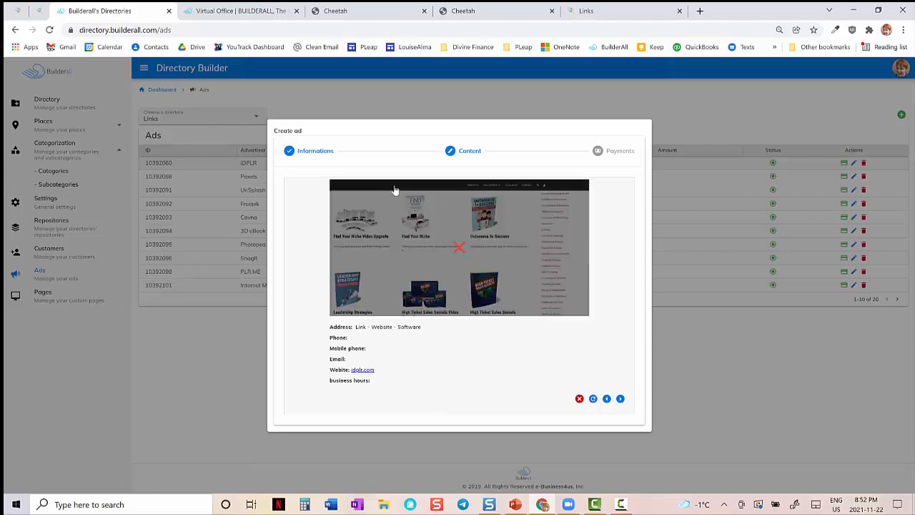
{"action": "left_click", "coordinate": [16, 13]}
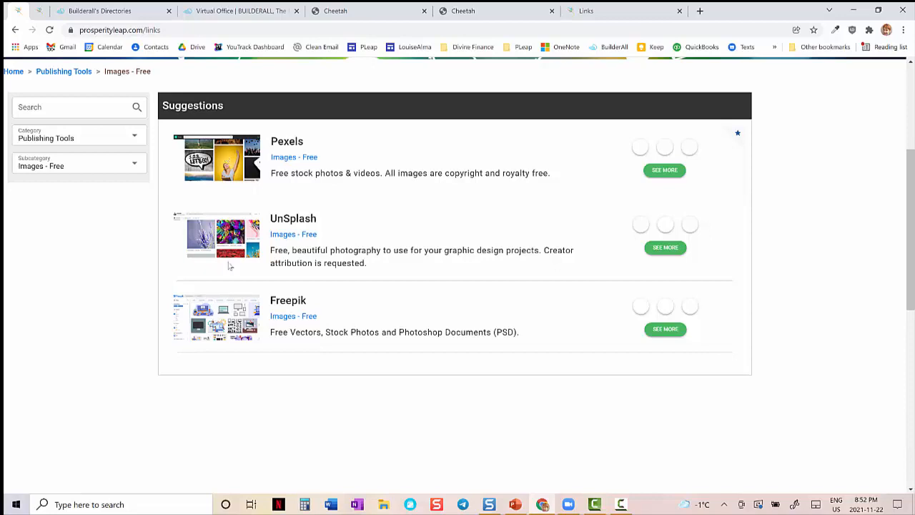
{"action": "left_click", "coordinate": [40, 11]}
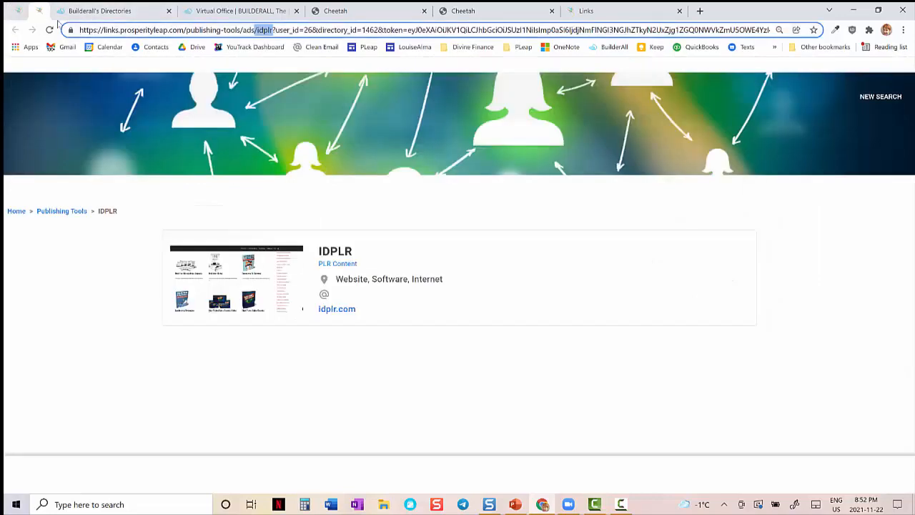
{"action": "left_click", "coordinate": [233, 286]}
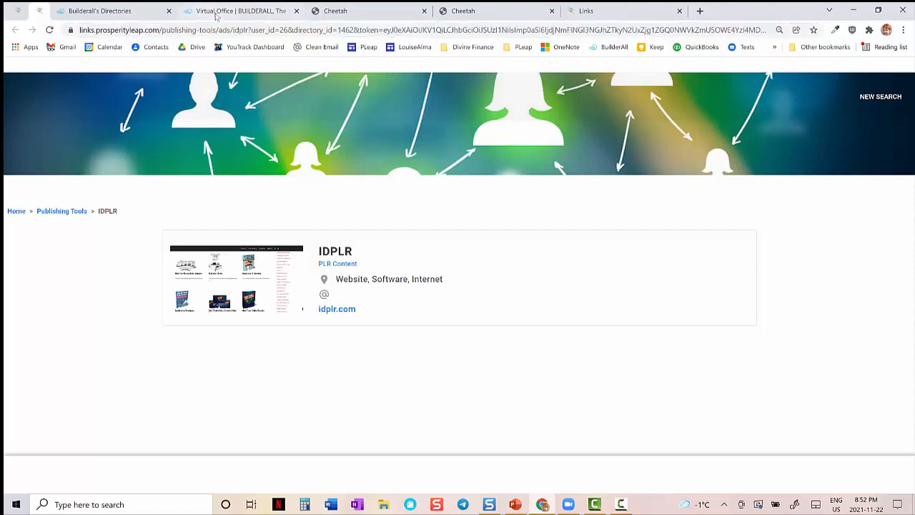
{"action": "left_click", "coordinate": [111, 12]}
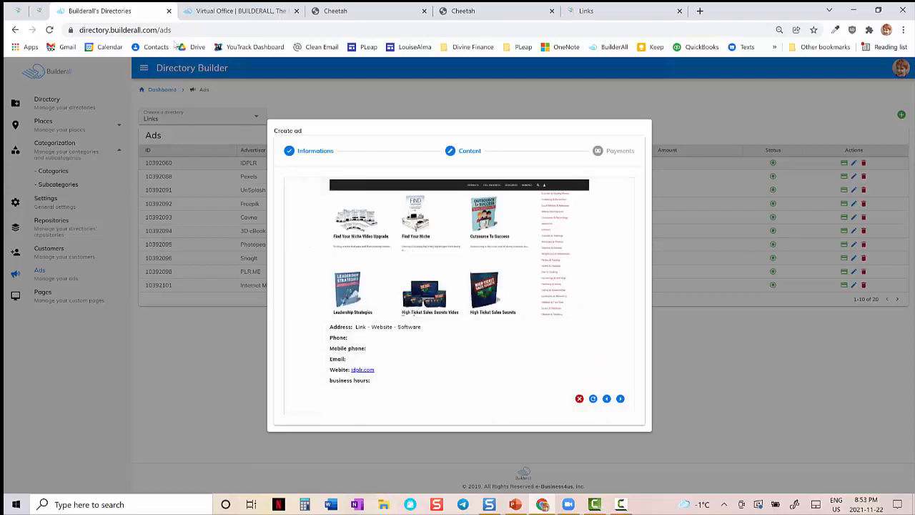
- Recheck IDPLR's live detail page, view the ad's Payments page, and close the ad form without saving
{"action": "left_click", "coordinate": [38, 10]}
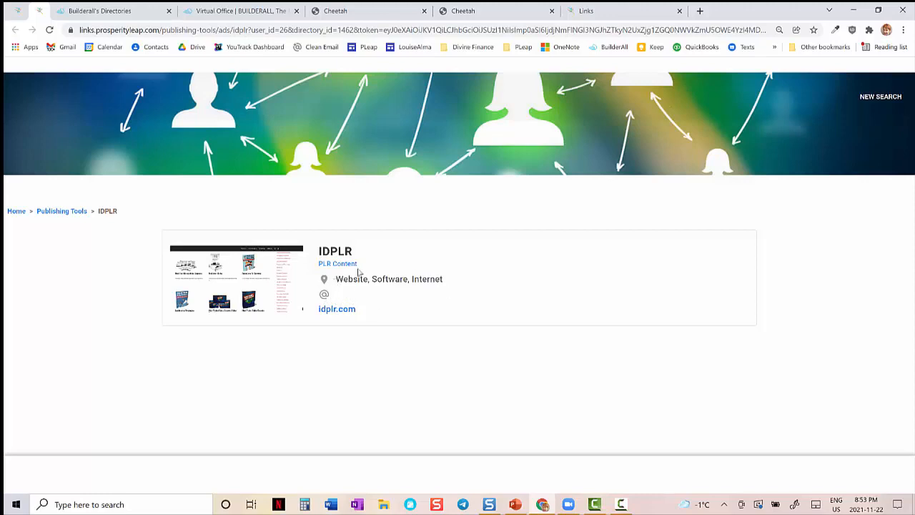
{"action": "left_click", "coordinate": [105, 12]}
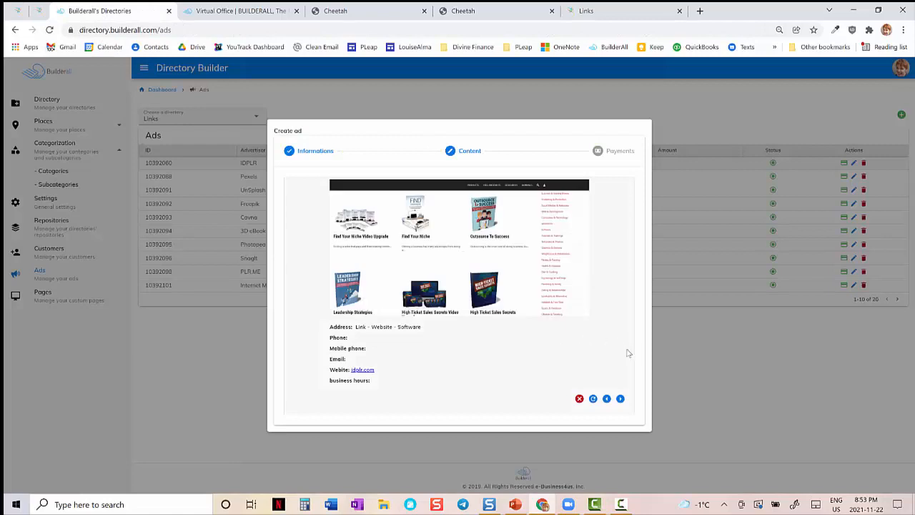
{"action": "left_click", "coordinate": [620, 399]}
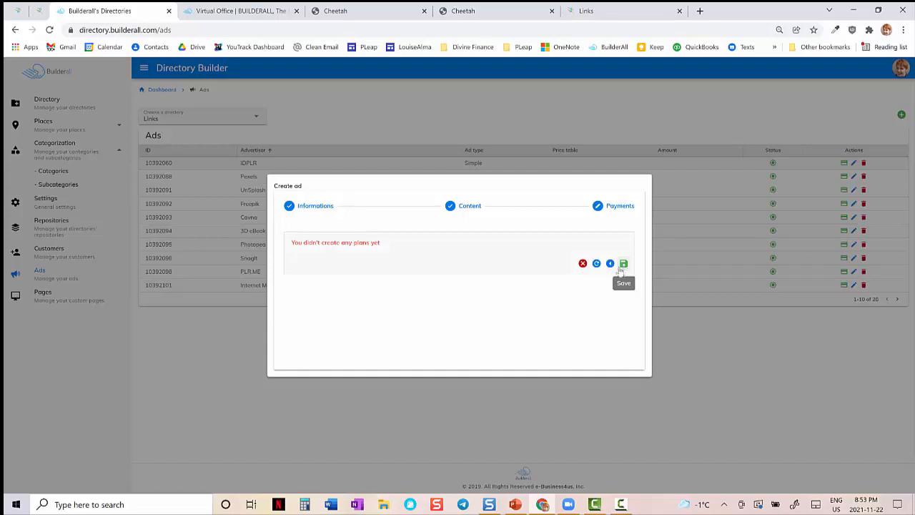
{"action": "left_click", "coordinate": [582, 263]}
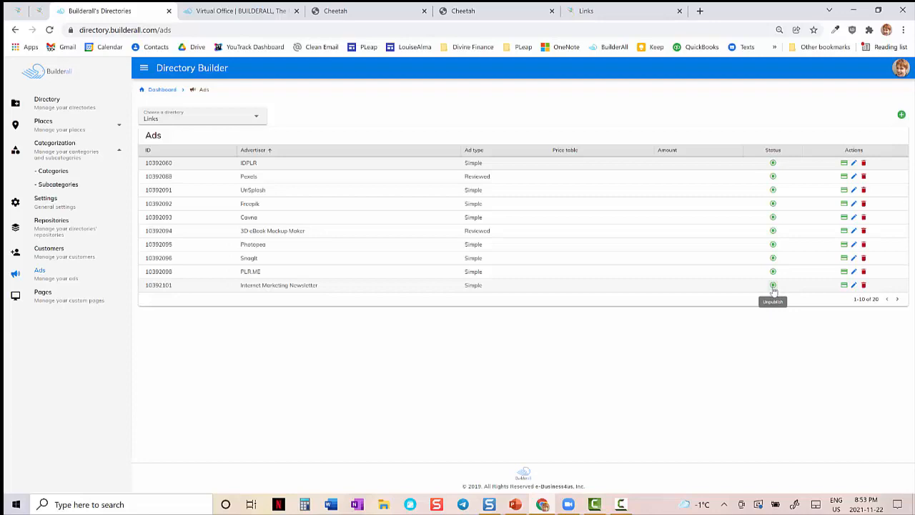
- Glance at the Links home page and the Set-up Ads slide, and open the Pexels detail page from the live Images - Free listings
{"action": "left_click", "coordinate": [608, 16]}
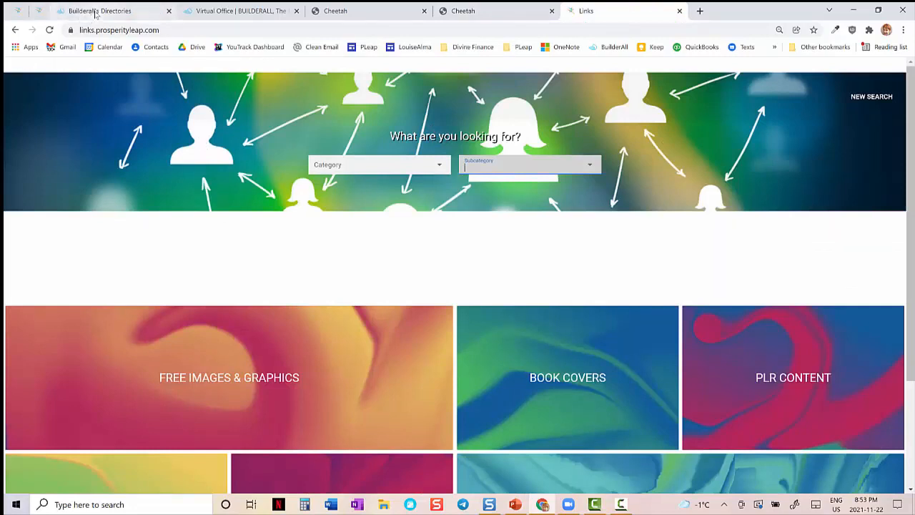
{"action": "left_click", "coordinate": [521, 507]}
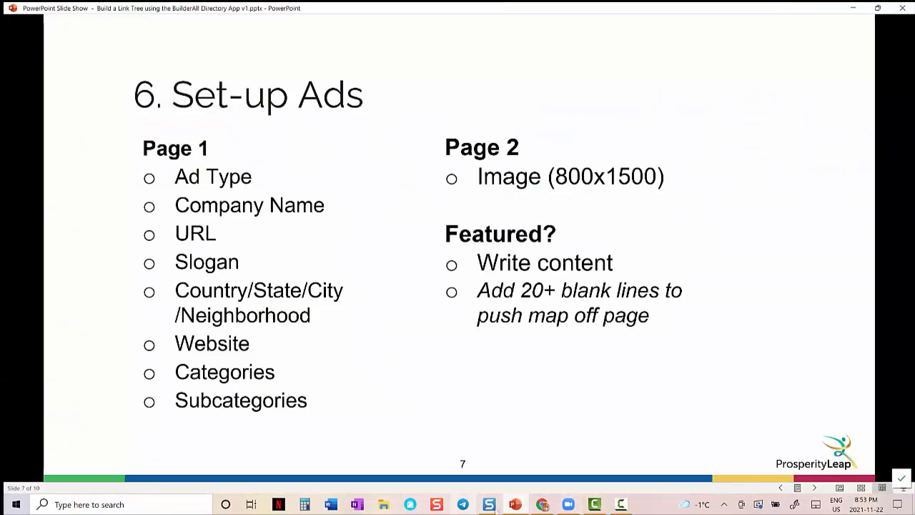
{"action": "left_click", "coordinate": [542, 505]}
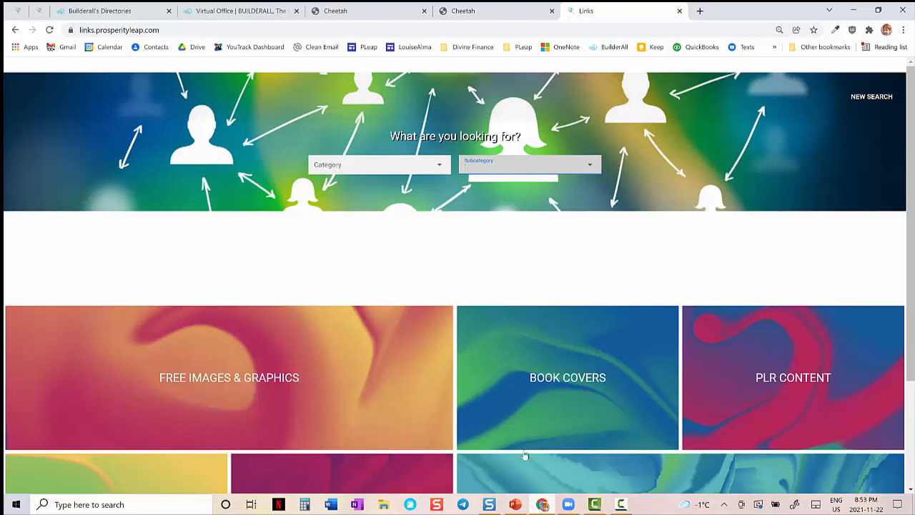
{"action": "left_click", "coordinate": [42, 13]}
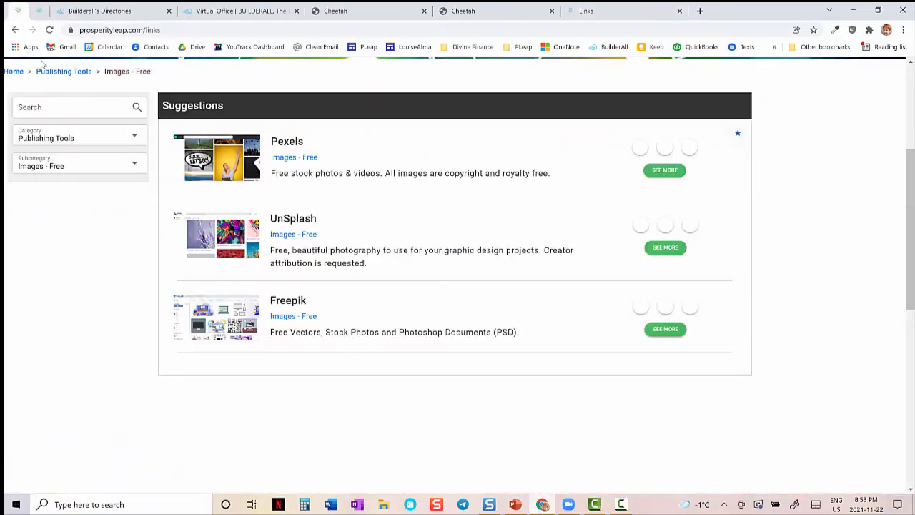
{"action": "left_click", "coordinate": [287, 144]}
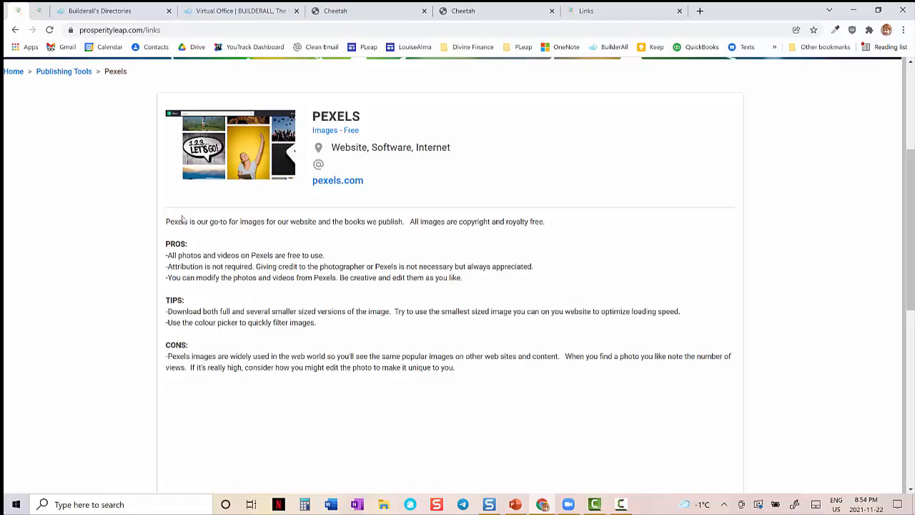
- Open the Pexels ad for editing, inspect the ad type options keeping Reviewed, and close the form without saving
{"action": "left_click", "coordinate": [96, 12]}
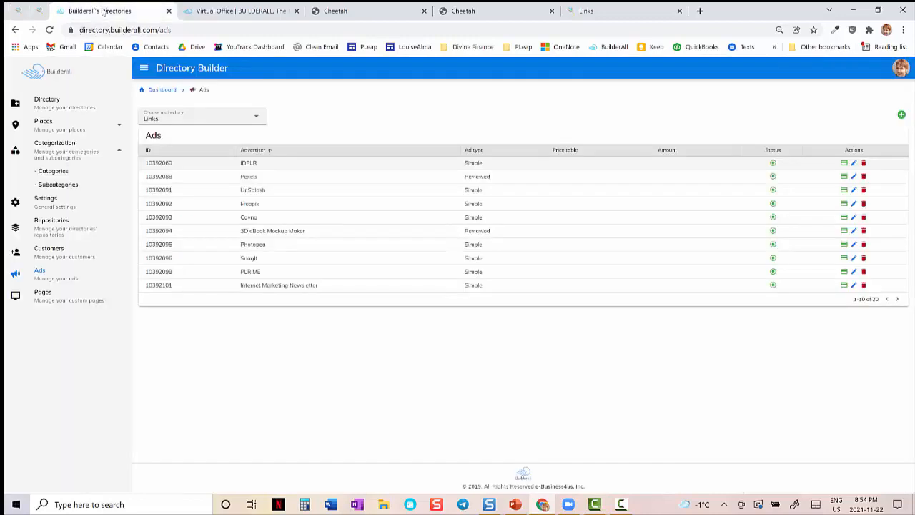
{"action": "left_click", "coordinate": [855, 178]}
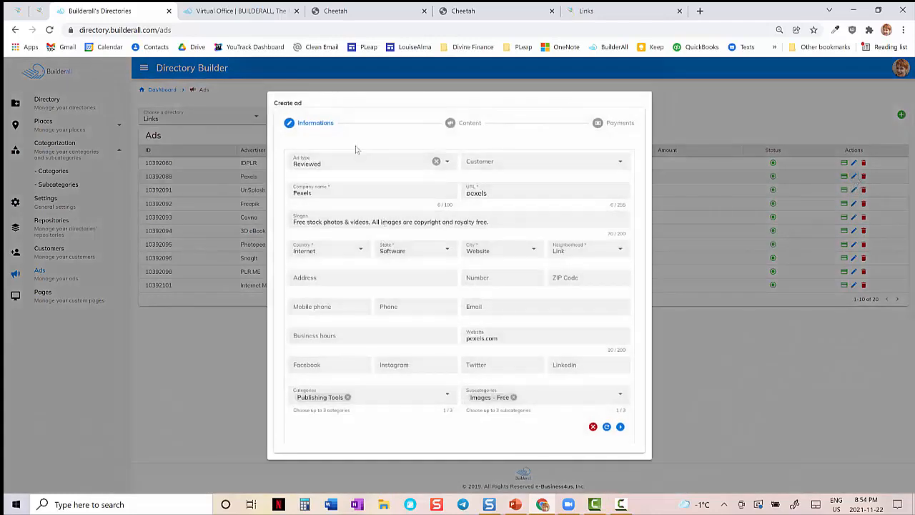
{"action": "left_click", "coordinate": [448, 164]}
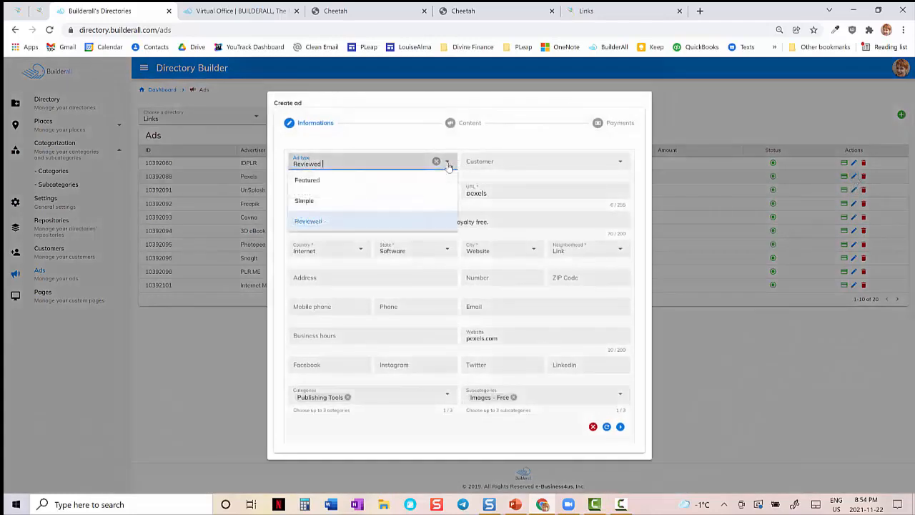
{"action": "left_click", "coordinate": [318, 222]}
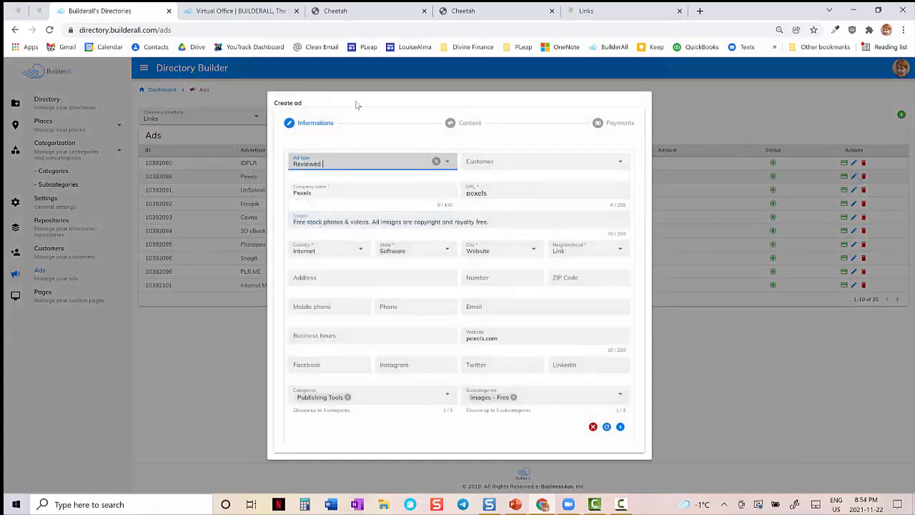
{"action": "left_click_drag", "start_coordinate": [357, 105], "coordinate": [551, 218]}
{"action": "left_click", "coordinate": [436, 103]}
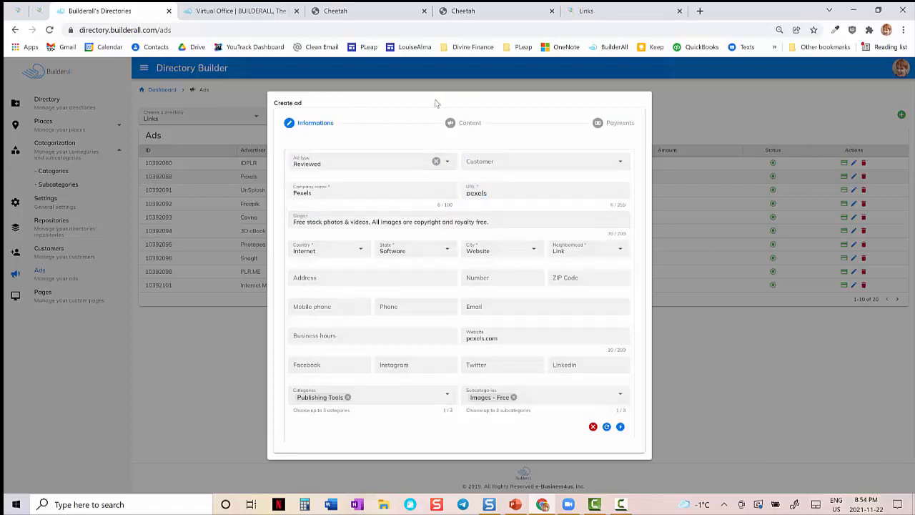
{"action": "left_click_drag", "start_coordinate": [437, 104], "coordinate": [461, 147]}
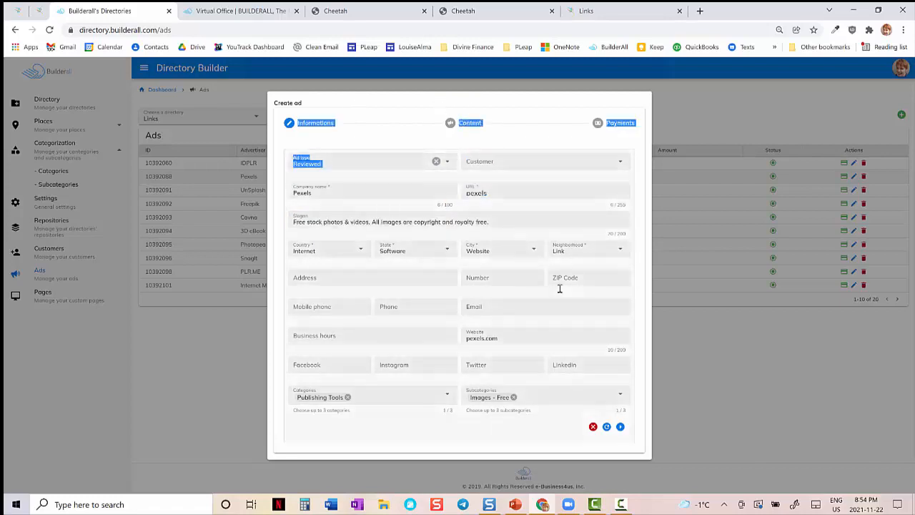
{"action": "left_click", "coordinate": [592, 428]}
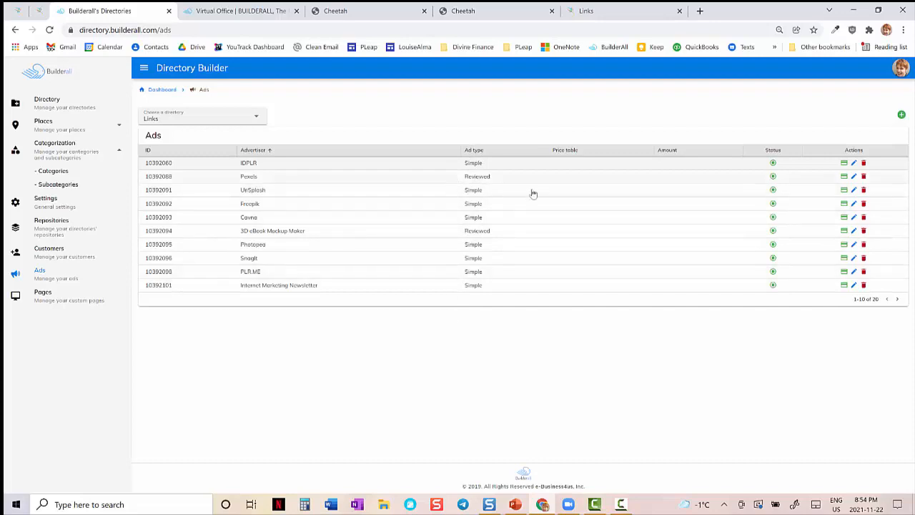
- Reopen the Pexels ad, review its company name and slogan against the live pages, and advance to its Content page
{"action": "left_click", "coordinate": [854, 177]}
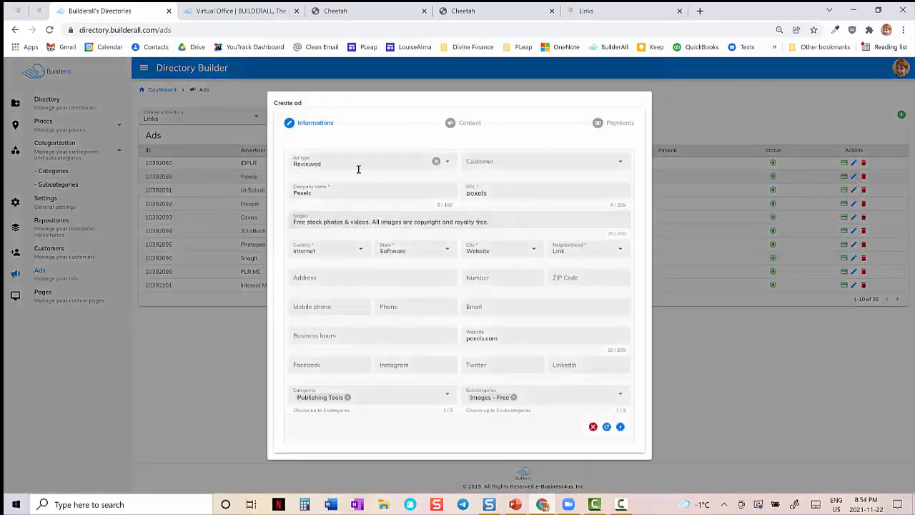
{"action": "left_click", "coordinate": [337, 189]}
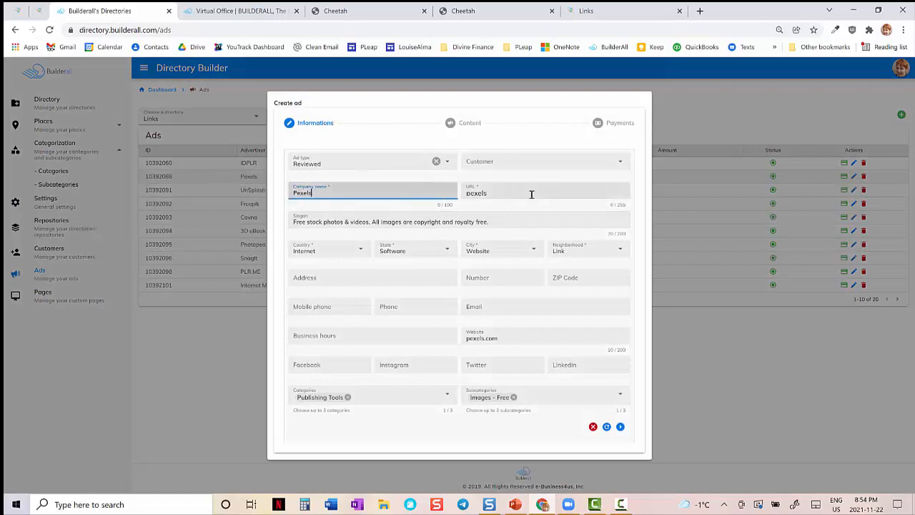
{"action": "left_click", "coordinate": [404, 222]}
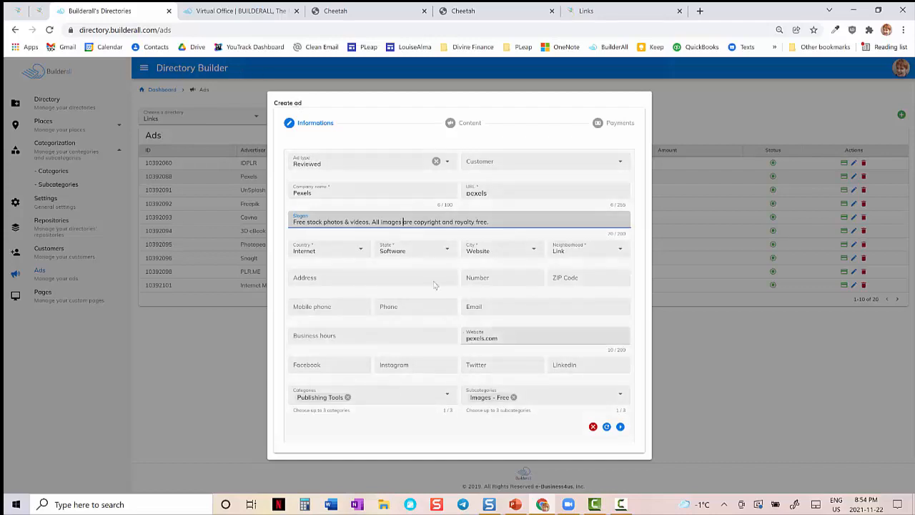
{"action": "left_click", "coordinate": [40, 11]}
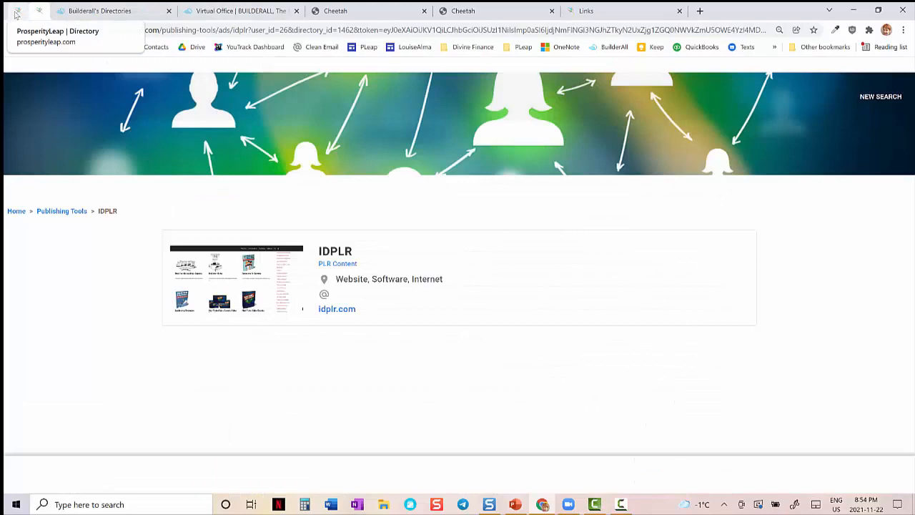
{"action": "left_click", "coordinate": [16, 14]}
{"action": "left_click", "coordinate": [100, 11]}
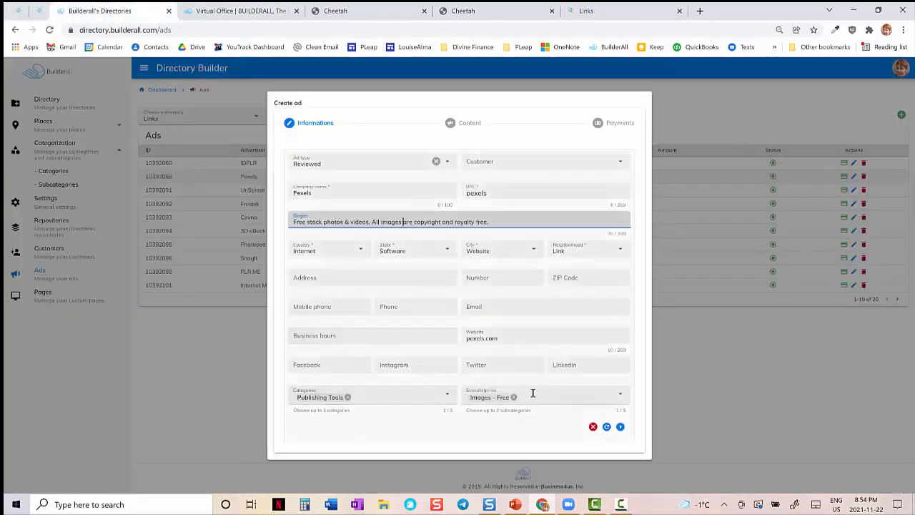
{"action": "left_click", "coordinate": [620, 427]}
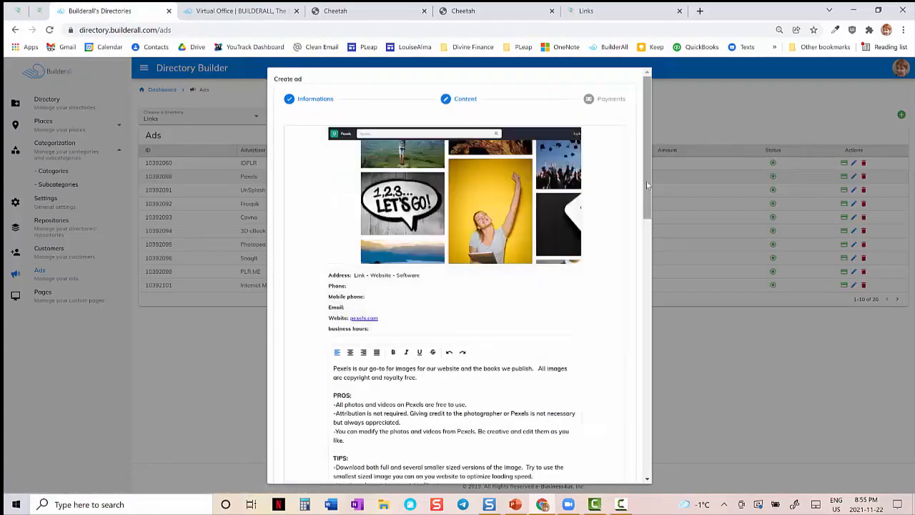
- Review the Pexels ad's Content page, from the website details and review text down to the Google Maps section
{"action": "left_click_drag", "start_coordinate": [648, 185], "coordinate": [649, 234]}
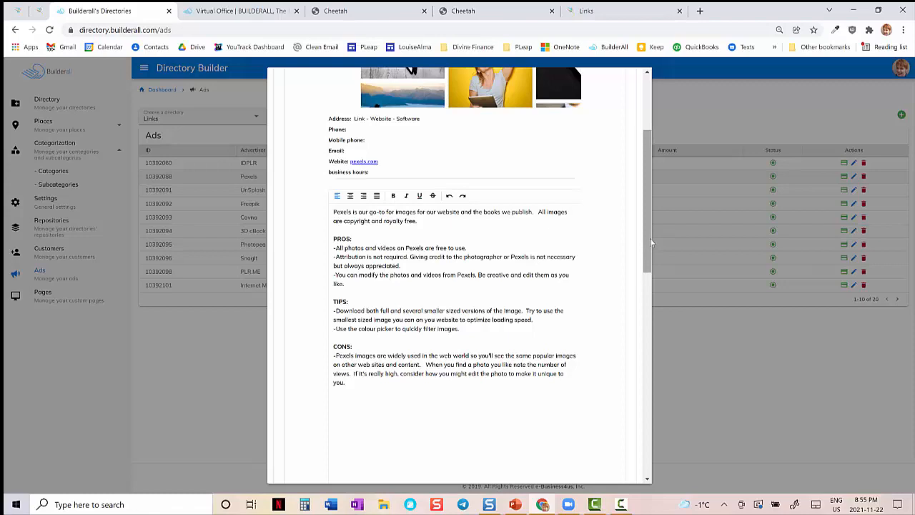
{"action": "left_click_drag", "start_coordinate": [648, 238], "coordinate": [655, 453]}
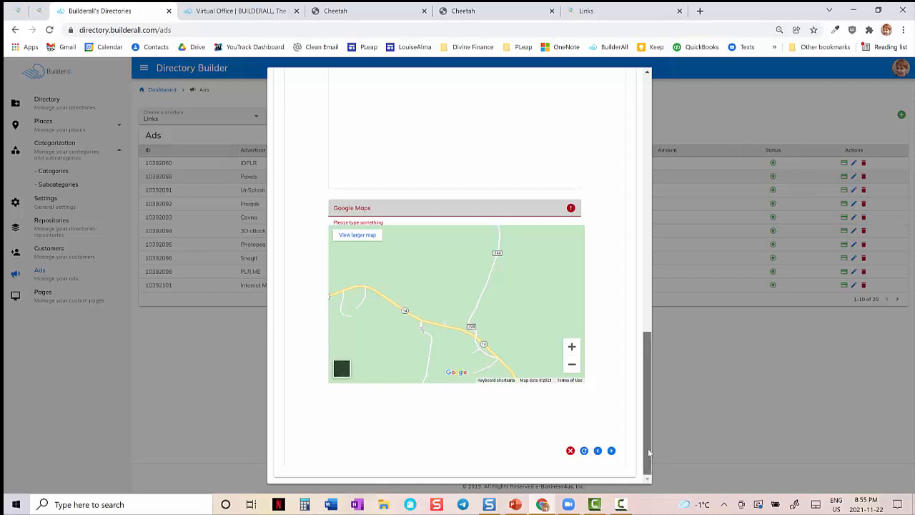
{"action": "left_click_drag", "start_coordinate": [649, 452], "coordinate": [650, 331]}
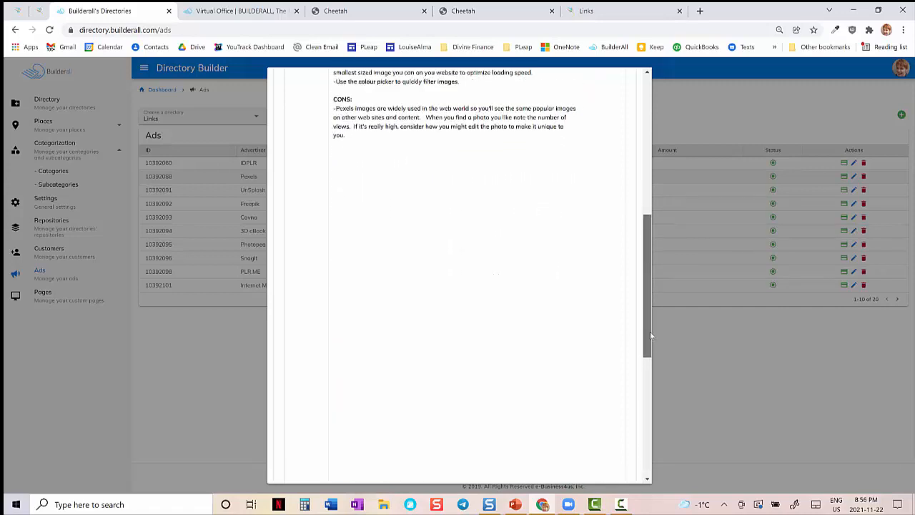
- Open the live Pexels detail page from the Publishing Tools listings and examine its review text and map
{"action": "left_click", "coordinate": [40, 12]}
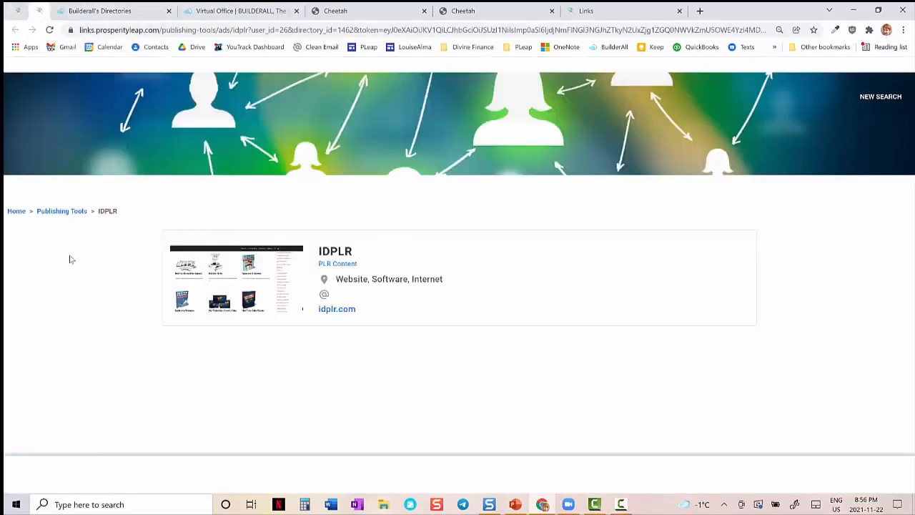
{"action": "left_click", "coordinate": [62, 212]}
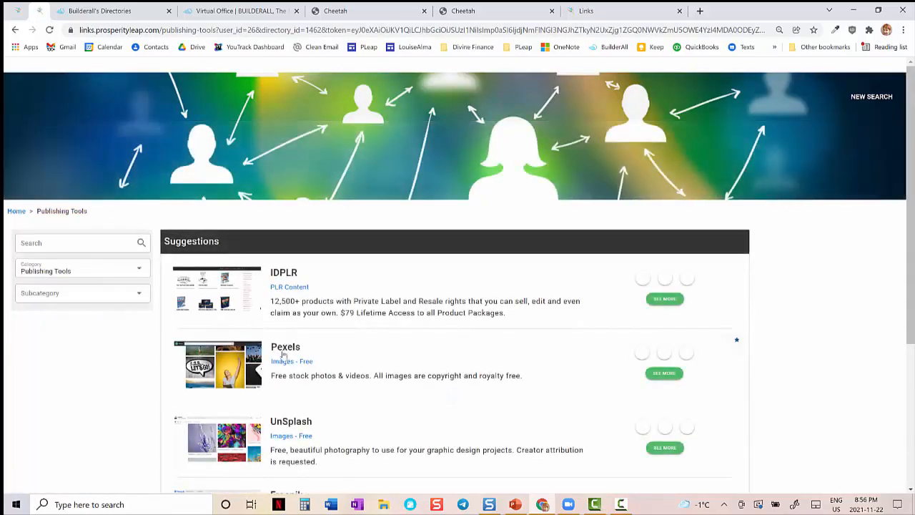
{"action": "left_click", "coordinate": [284, 348]}
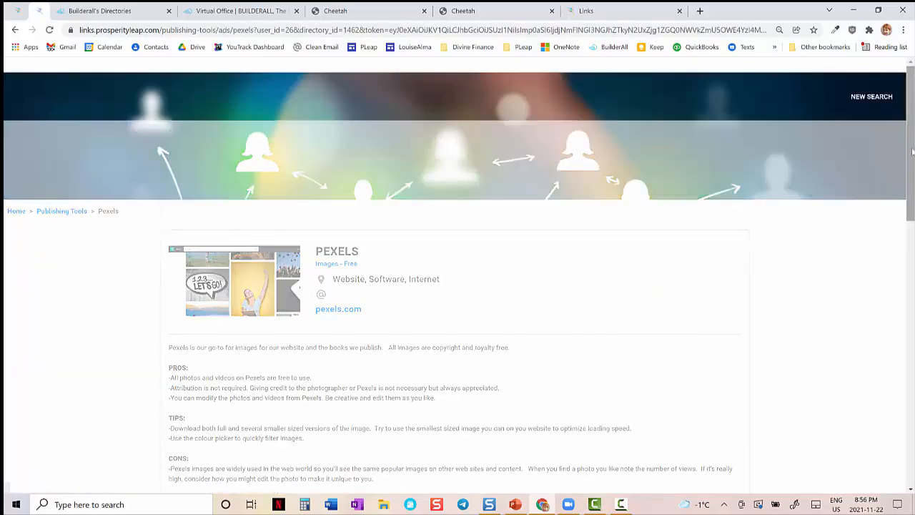
{"action": "left_click_drag", "start_coordinate": [912, 151], "coordinate": [912, 433]}
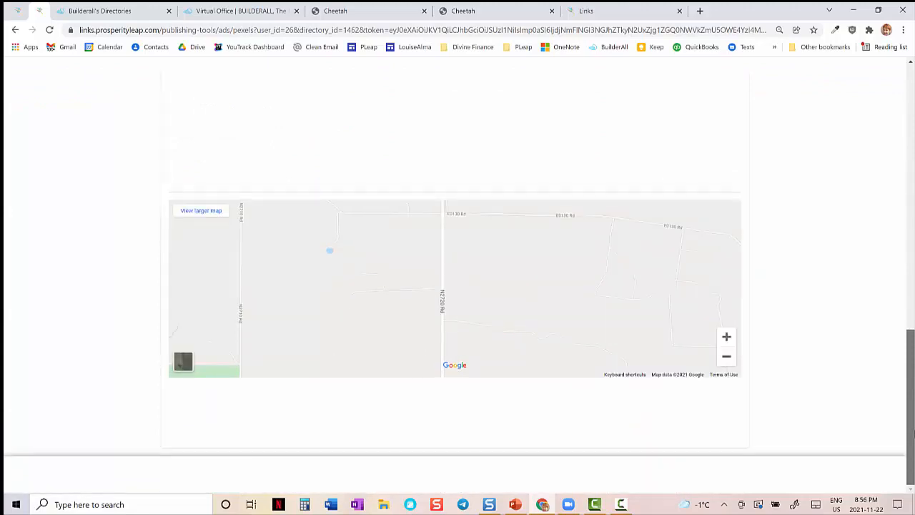
{"action": "left_click_drag", "start_coordinate": [912, 433], "coordinate": [911, 71]}
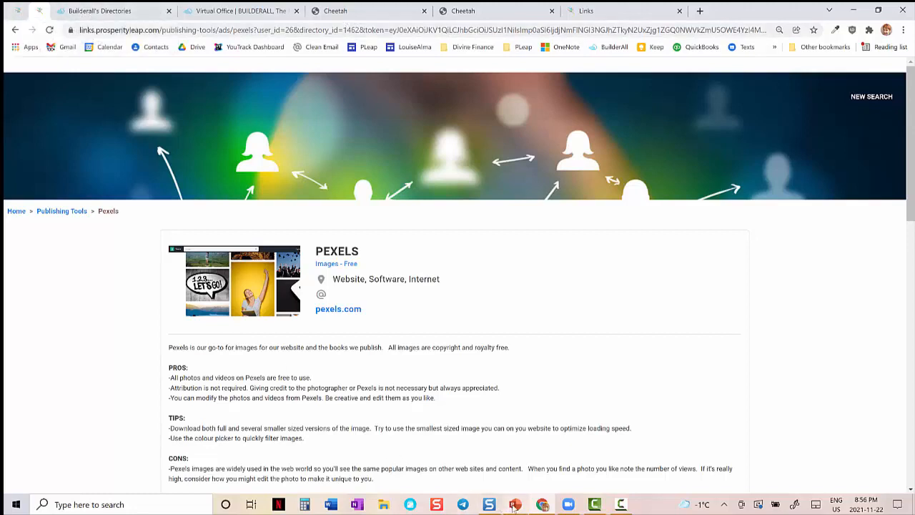
- Switch to the PowerPoint slide show, view the slides from Set-up Ads through Customize Directory Layout, and return to Chrome
{"action": "left_click", "coordinate": [529, 465]}
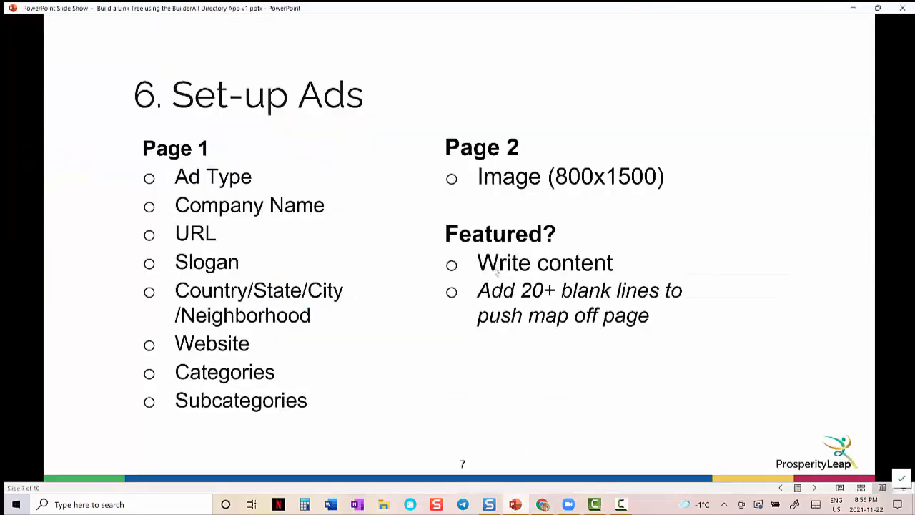
{"action": "left_click", "coordinate": [520, 337]}
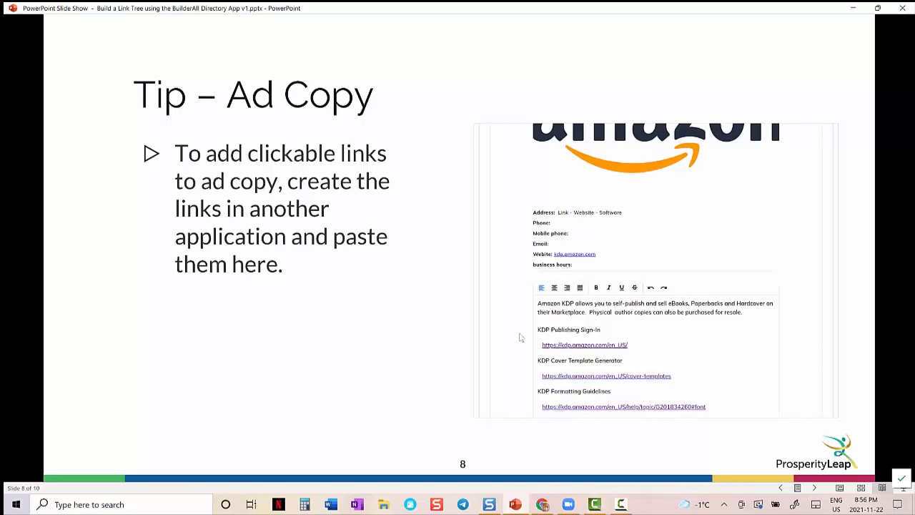
{"action": "left_click", "coordinate": [520, 337]}
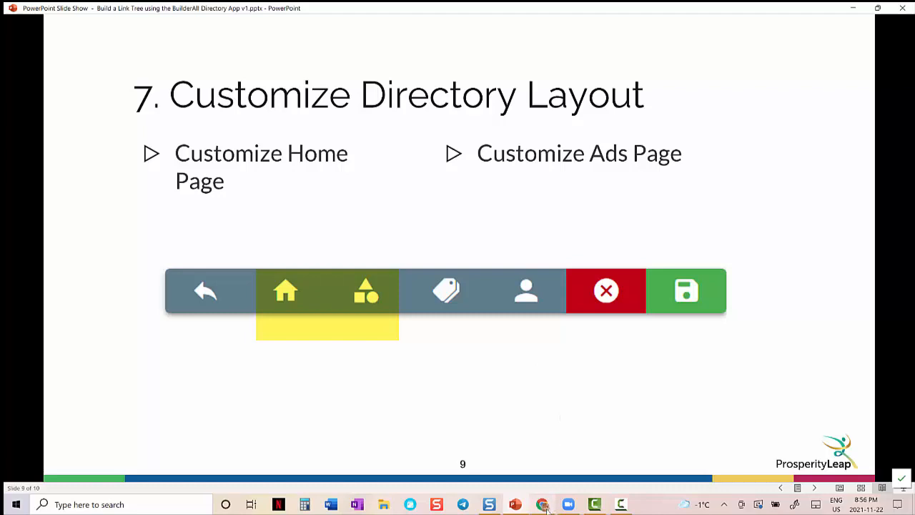
{"action": "left_click", "coordinate": [543, 505]}
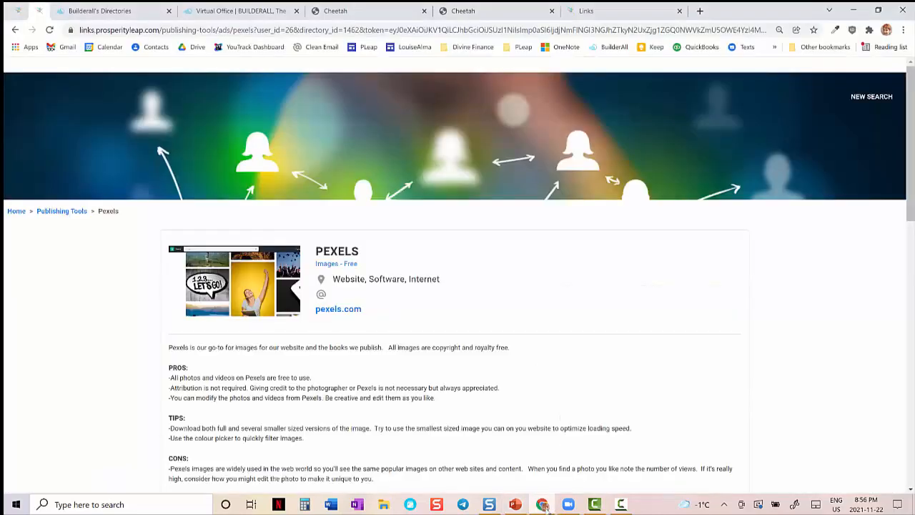
- Return to the directory home on the live prosperityleap.com/links page and view its category tiles and search header
{"action": "left_click", "coordinate": [19, 13]}
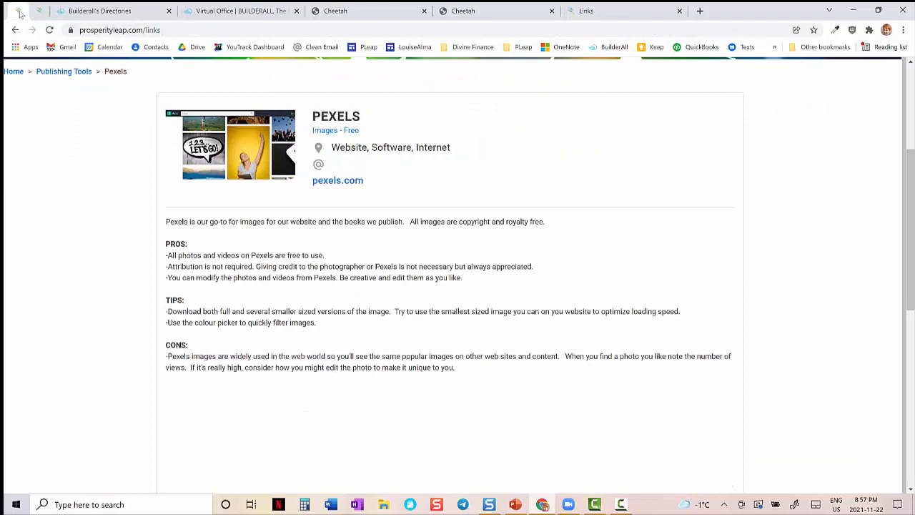
{"action": "left_click", "coordinate": [13, 73]}
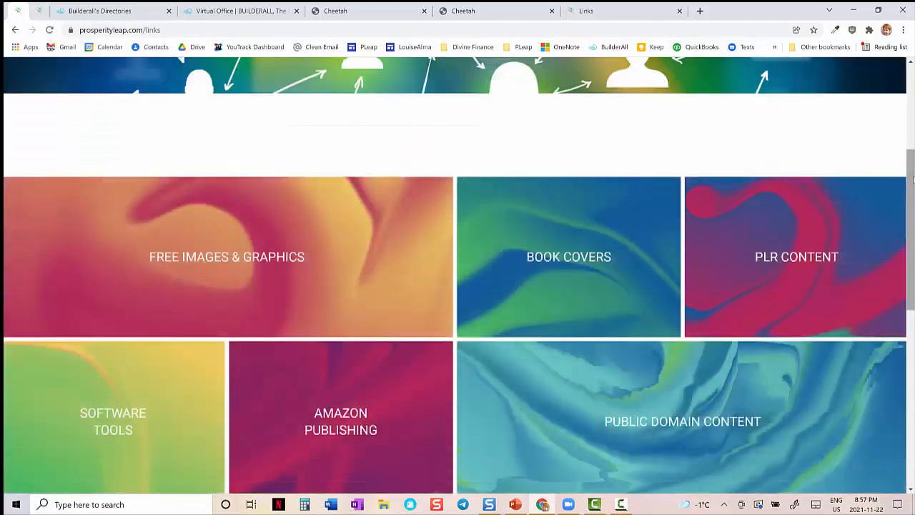
{"action": "left_click_drag", "start_coordinate": [912, 180], "coordinate": [912, 98]}
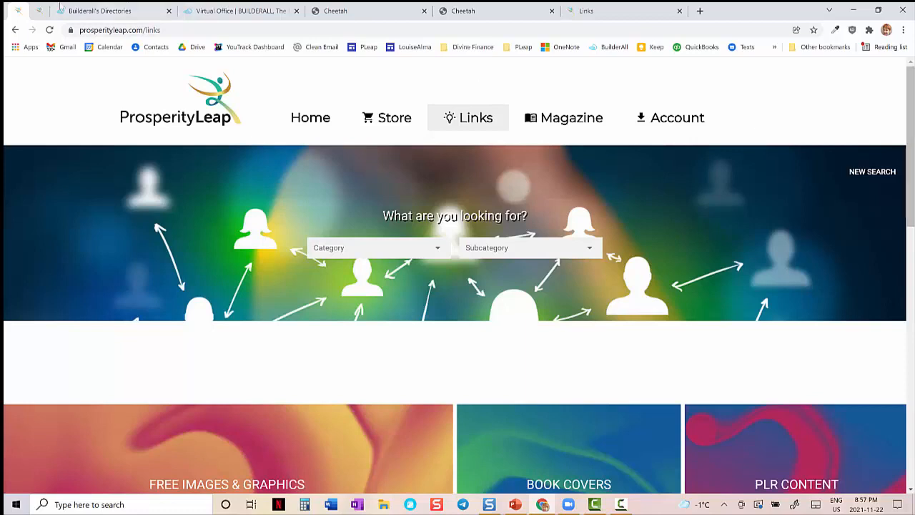
- Close the Pexels ad form in Directory Builder without saving and open the Links directory's layout for editing
{"action": "left_click", "coordinate": [104, 13]}
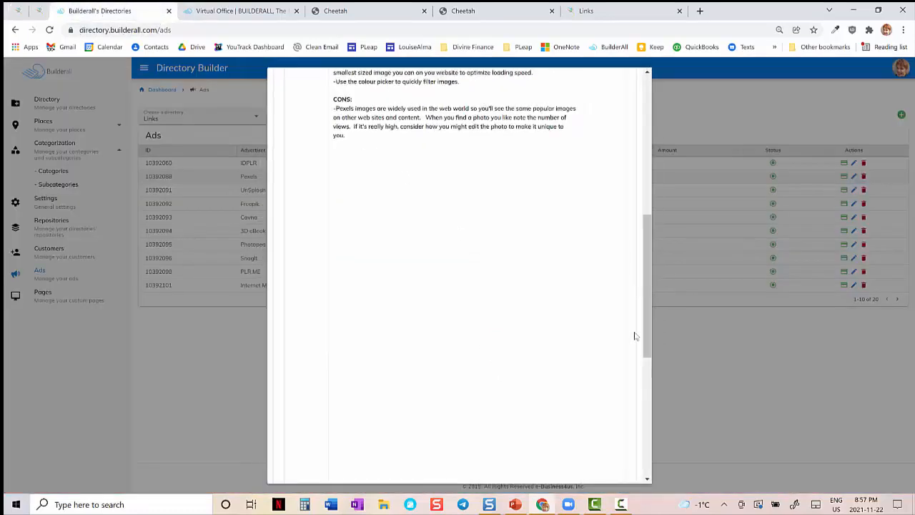
{"action": "left_click_drag", "start_coordinate": [644, 331], "coordinate": [643, 468]}
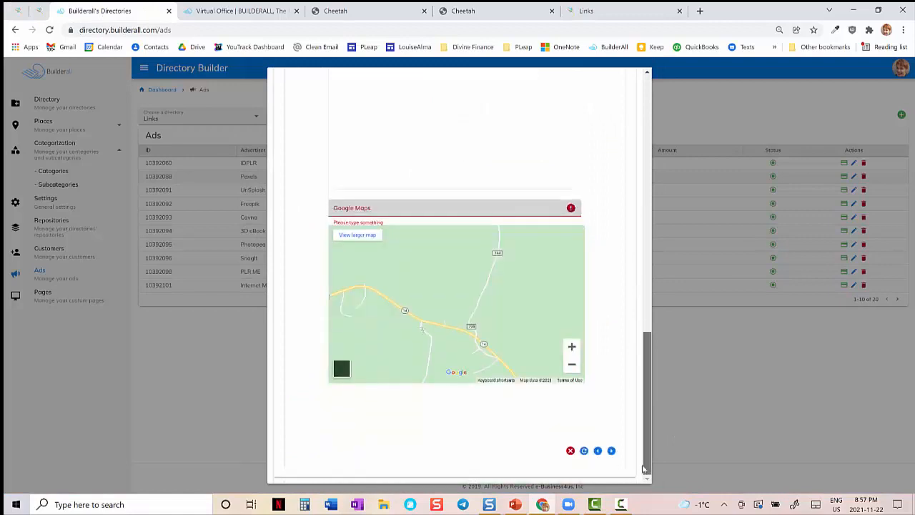
{"action": "left_click", "coordinate": [570, 451]}
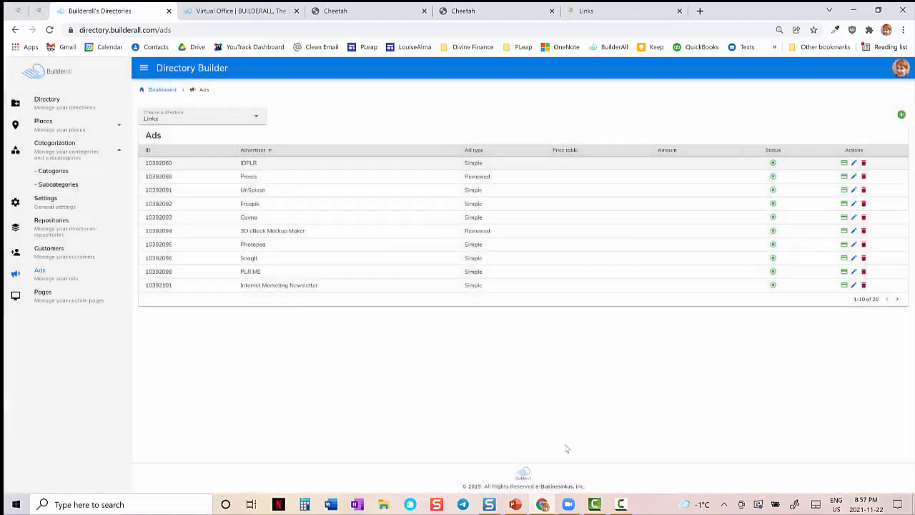
{"action": "left_click", "coordinate": [61, 108]}
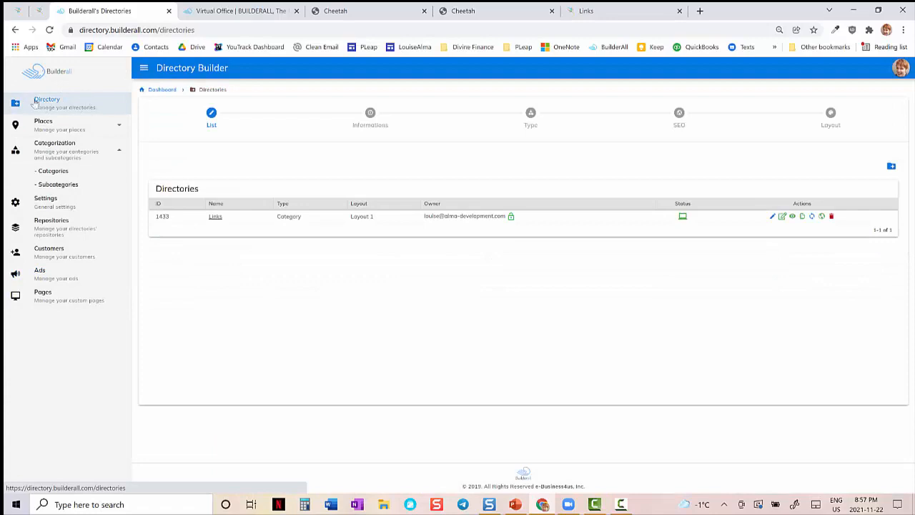
{"action": "left_click", "coordinate": [782, 216]}
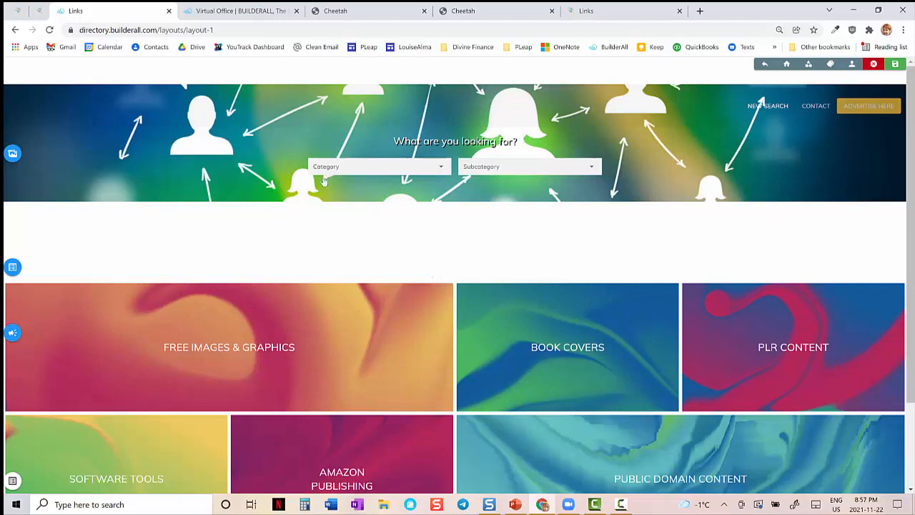
- Inspect the home page layout's header background image, search heading and body content settings, and close them without changes
{"action": "left_click", "coordinate": [12, 153]}
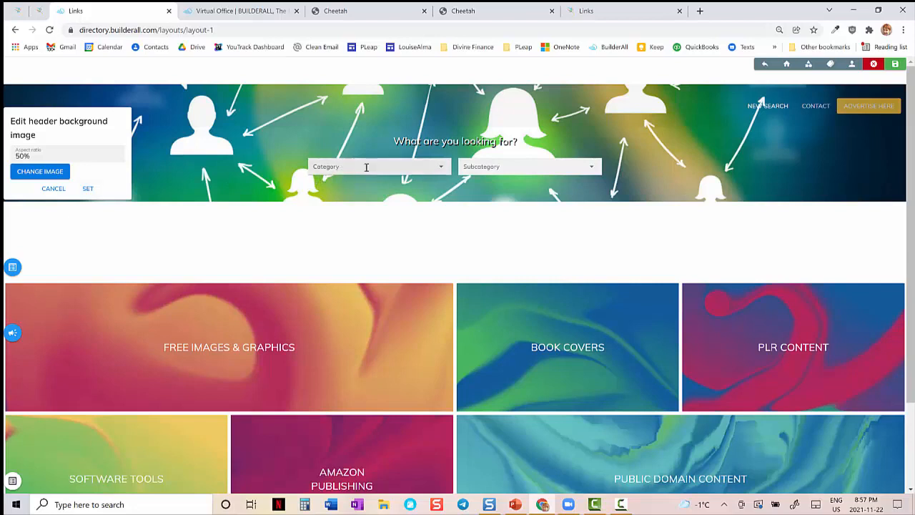
{"action": "left_click", "coordinate": [467, 146]}
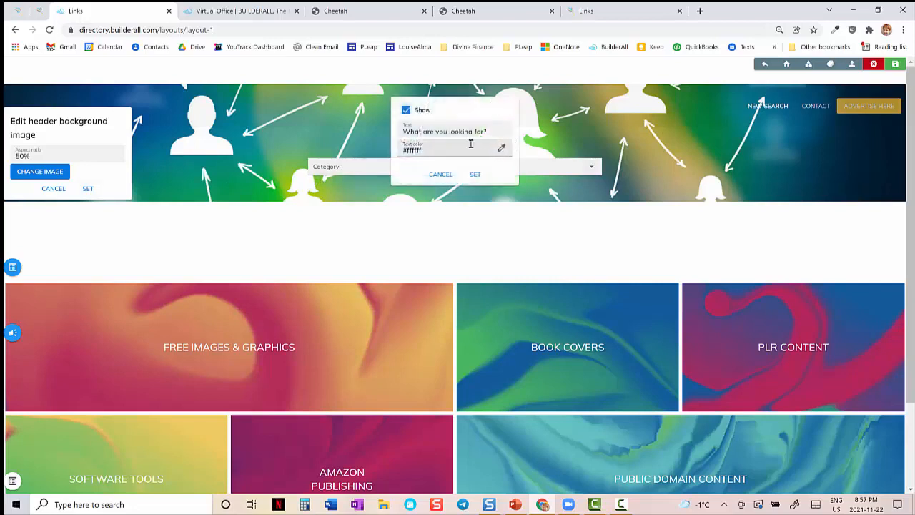
{"action": "left_click", "coordinate": [12, 267]}
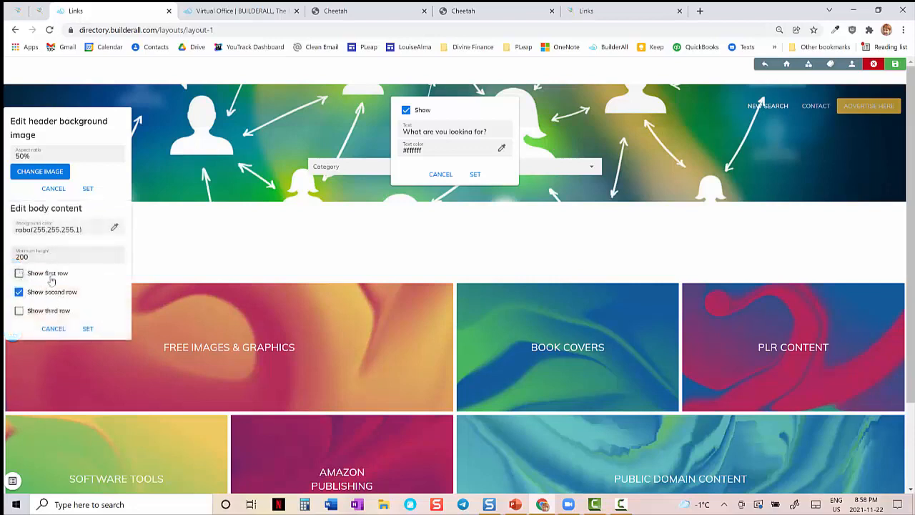
{"action": "left_click", "coordinate": [53, 328]}
{"action": "left_click", "coordinate": [55, 190]}
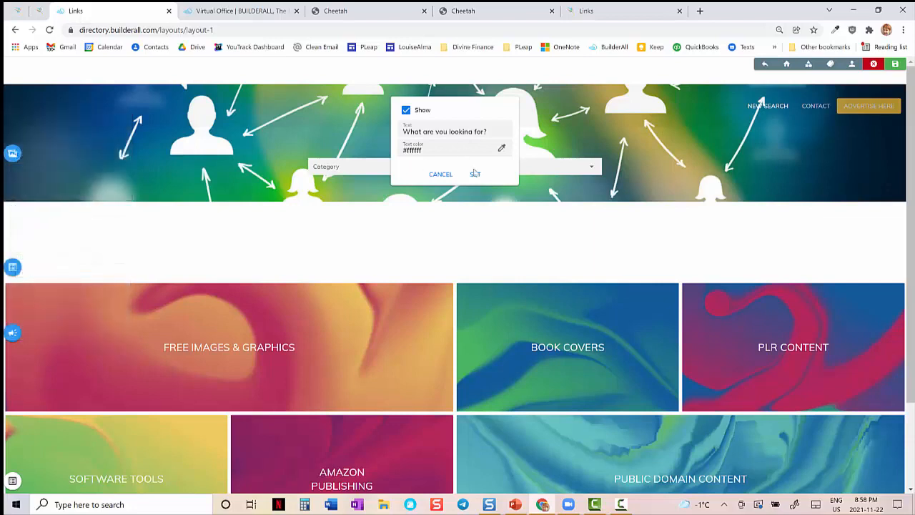
{"action": "left_click", "coordinate": [439, 174]}
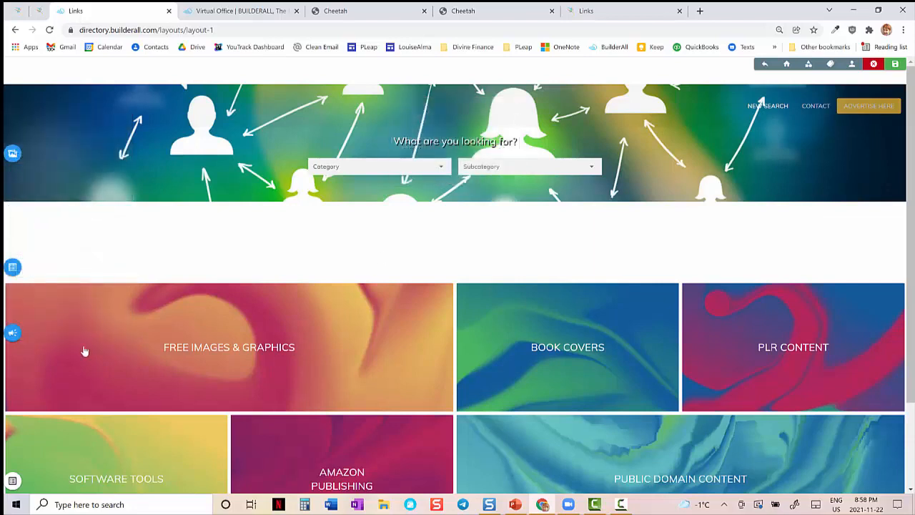
- Inspect the footer settings and the Free Images & Graphics tile settings, closing both without changes
{"action": "left_click", "coordinate": [12, 481]}
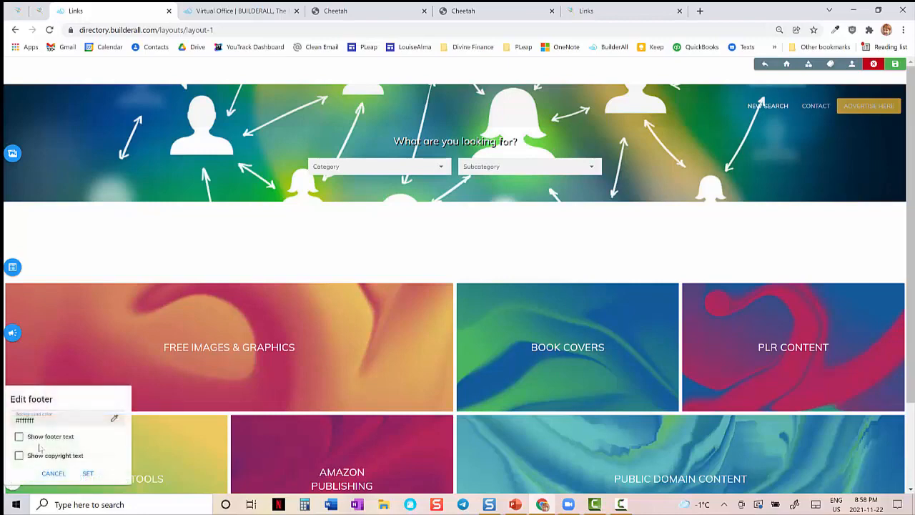
{"action": "scroll", "coordinate": [913, 286], "scroll_direction": "down", "scroll_amount": 2}
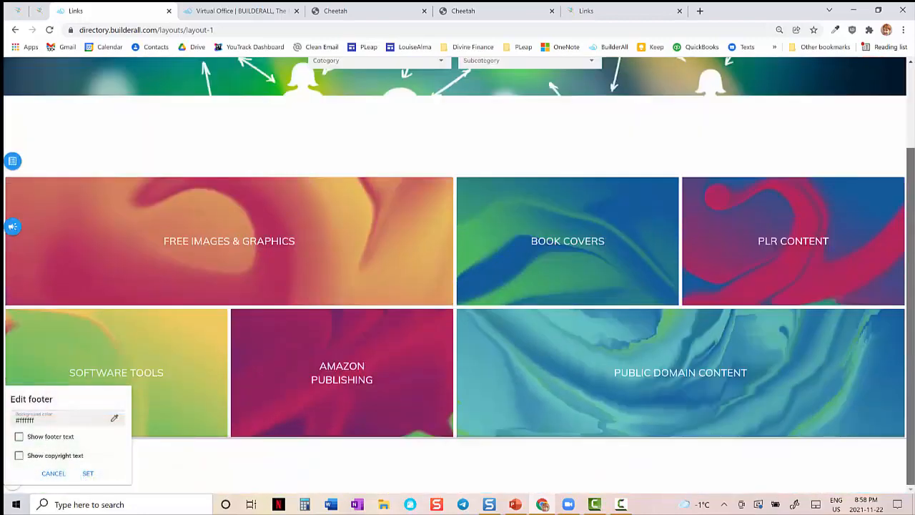
{"action": "left_click", "coordinate": [54, 474]}
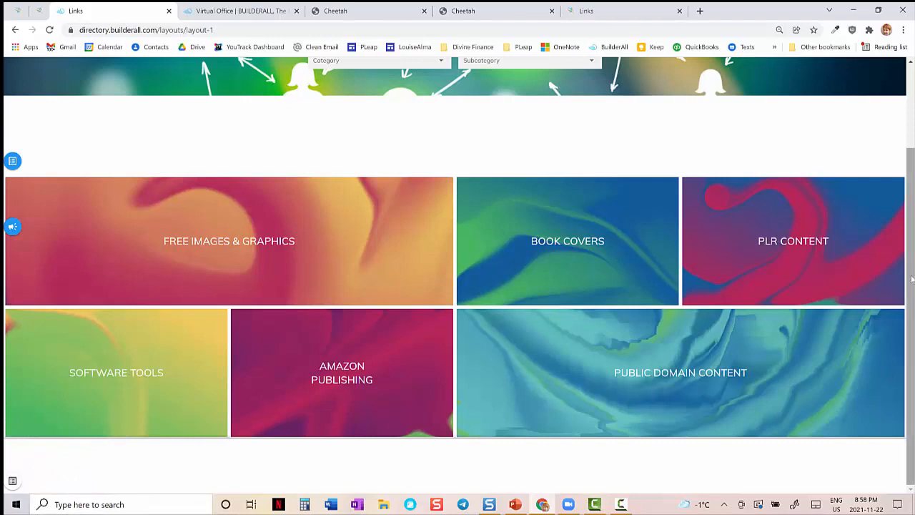
{"action": "left_click", "coordinate": [247, 243]}
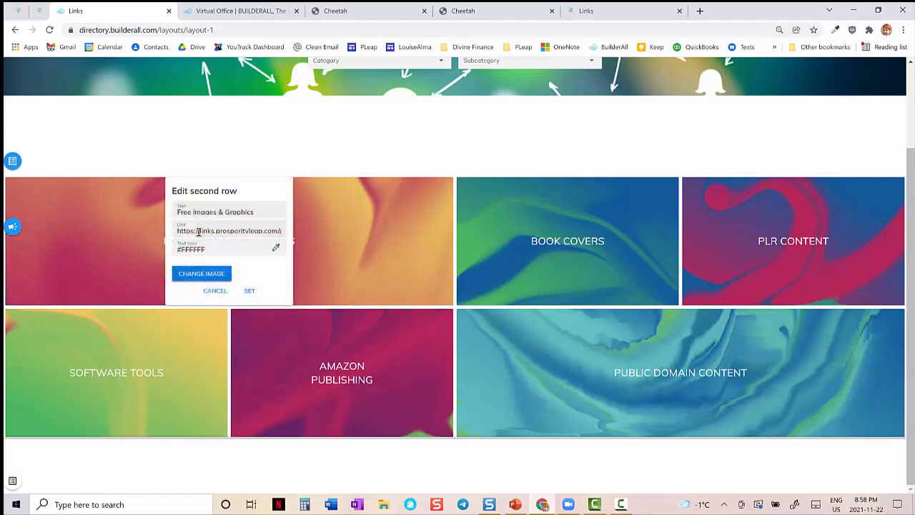
{"action": "left_click", "coordinate": [216, 291]}
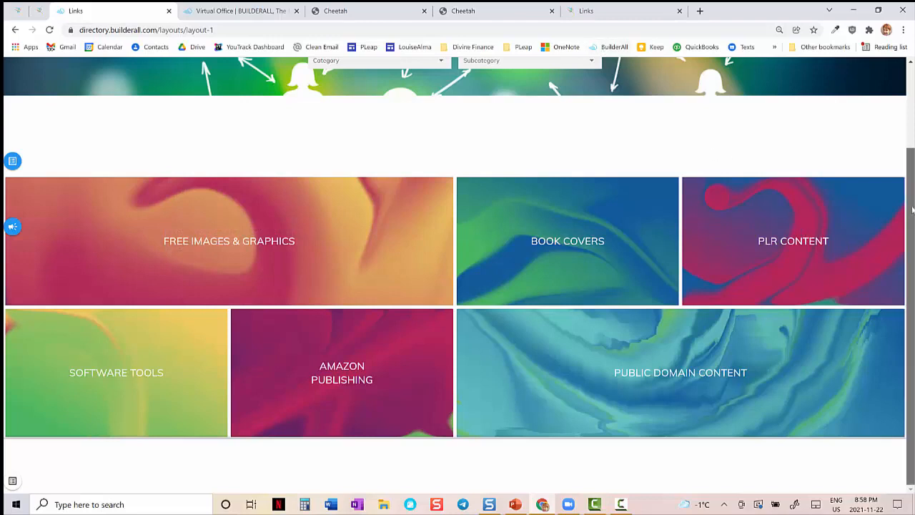
- Inspect the New Search and Contact header button settings, closing each without changes
{"action": "left_click_drag", "start_coordinate": [911, 232], "coordinate": [906, 83]}
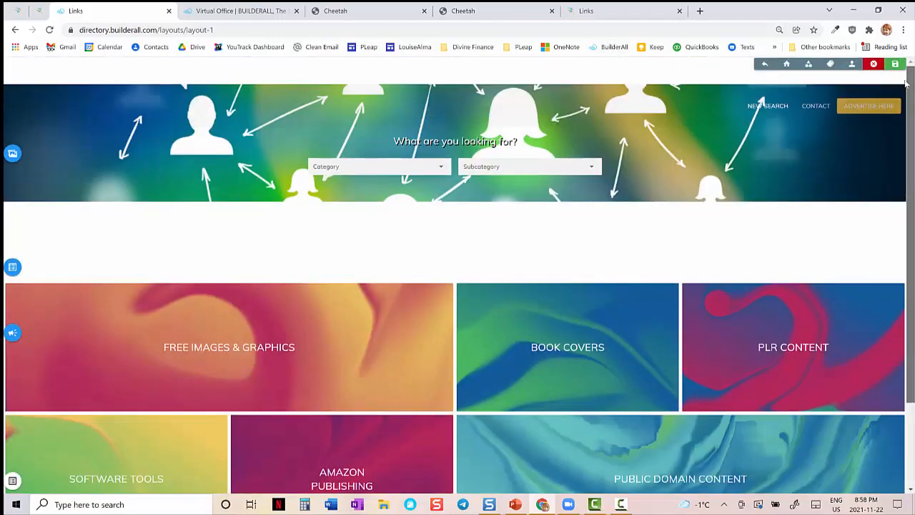
{"action": "left_click", "coordinate": [768, 106]}
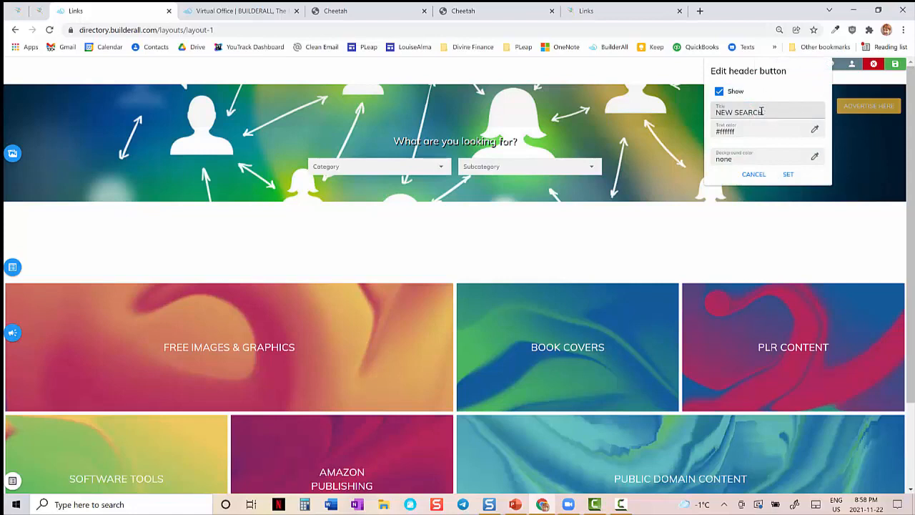
{"action": "left_click", "coordinate": [754, 174]}
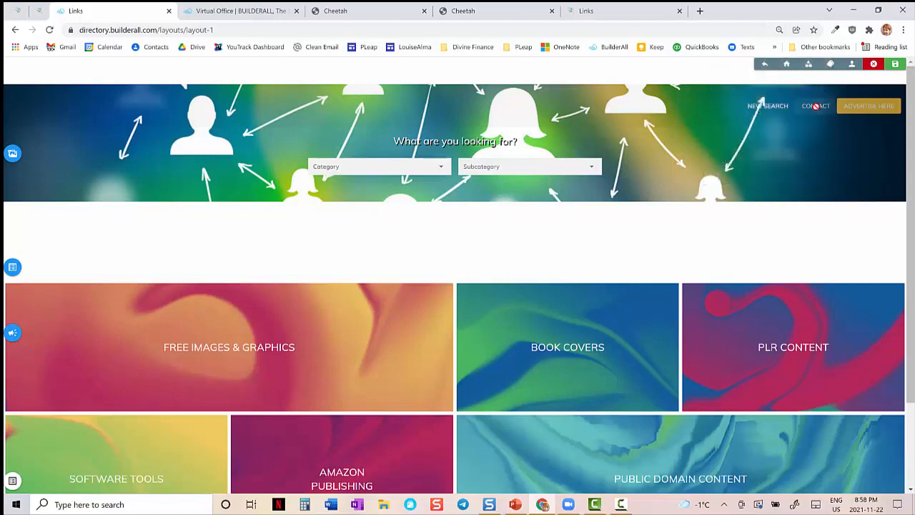
{"action": "left_click", "coordinate": [816, 107]}
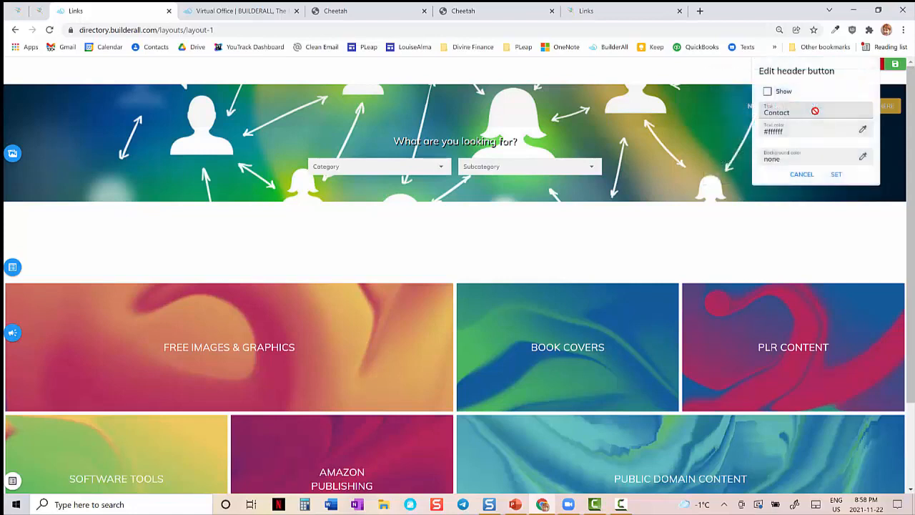
{"action": "left_click", "coordinate": [800, 179]}
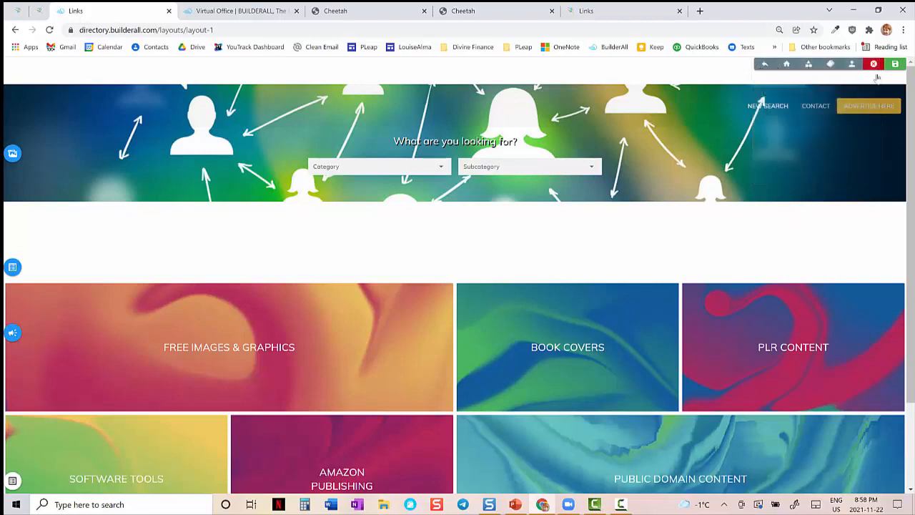
- Inspect the Advertise Here header button settings without changing them, and open the ad list page layout for review
{"action": "left_click", "coordinate": [892, 104]}
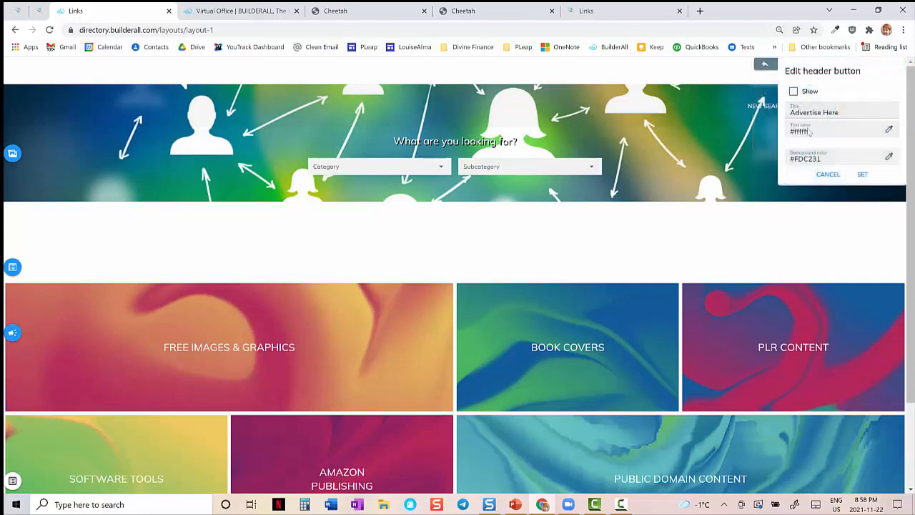
{"action": "left_click", "coordinate": [828, 175]}
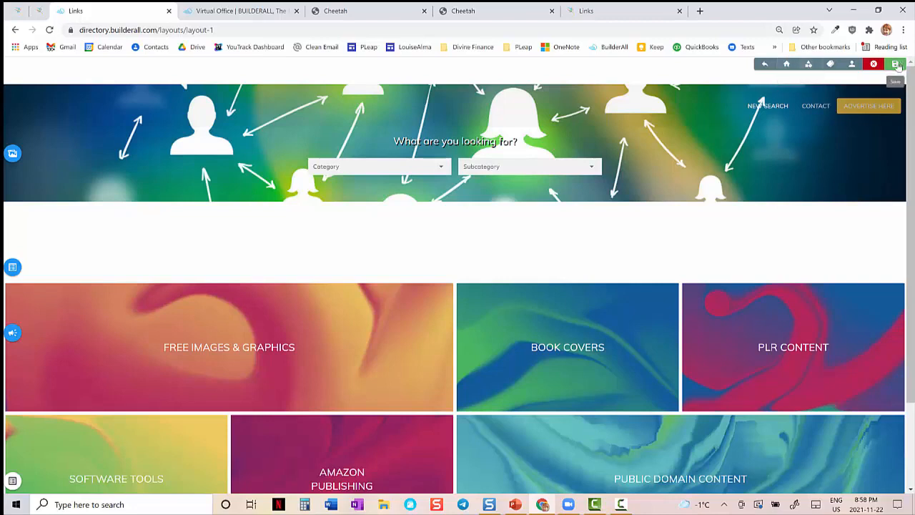
{"action": "left_click", "coordinate": [808, 65]}
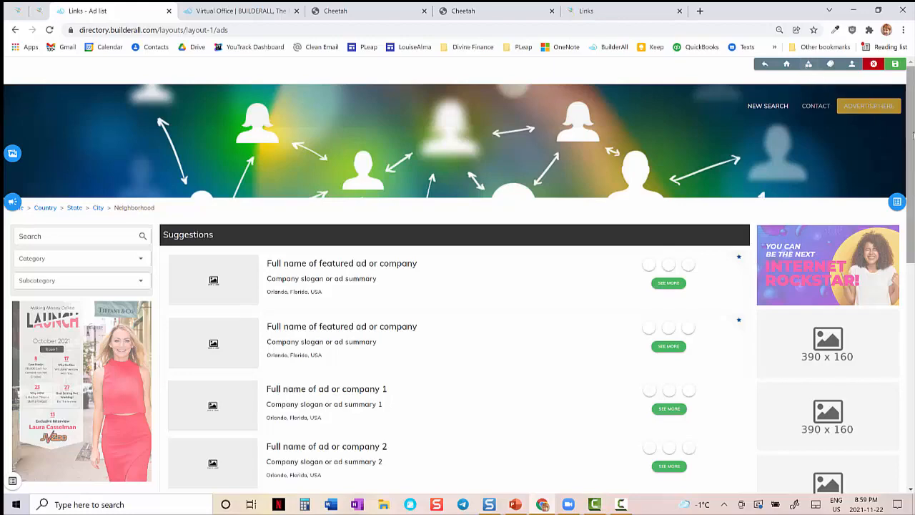
{"action": "left_click_drag", "start_coordinate": [913, 133], "coordinate": [913, 197]}
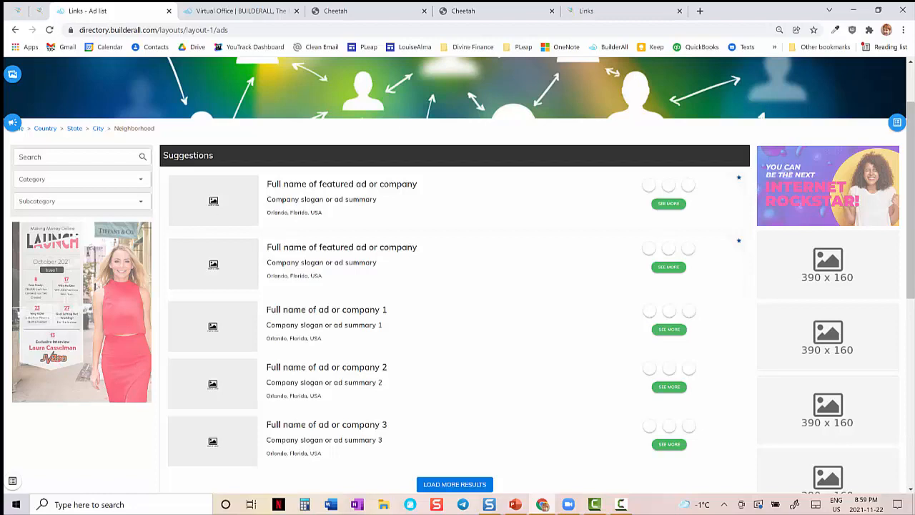
{"action": "scroll", "coordinate": [686, 141], "scroll_direction": "up", "scroll_amount": 2}
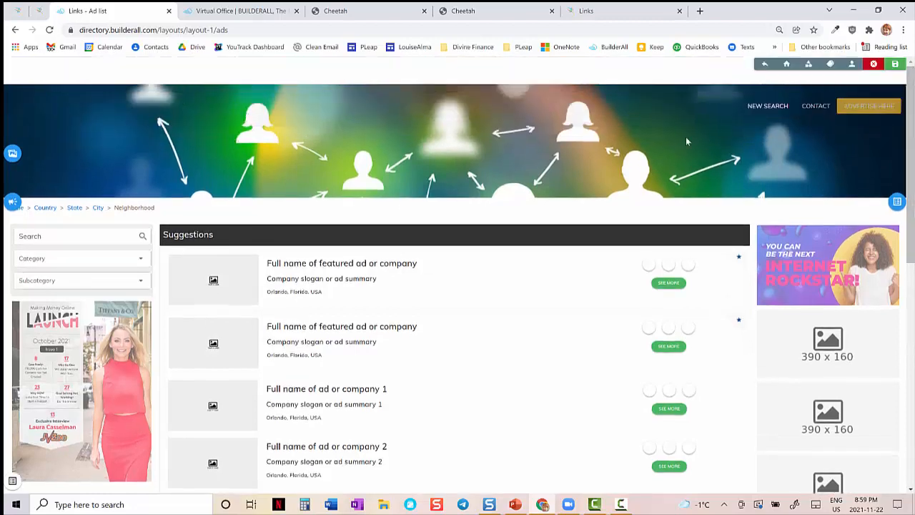
- Inspect the ad list page's header background image and Google Ads Slots settings, closing both without changes
{"action": "left_click", "coordinate": [12, 153]}
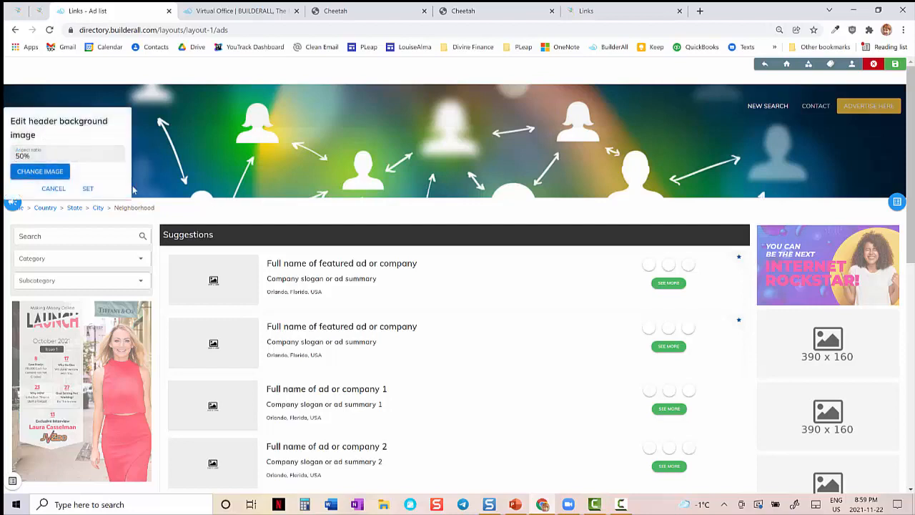
{"action": "left_click", "coordinate": [62, 189]}
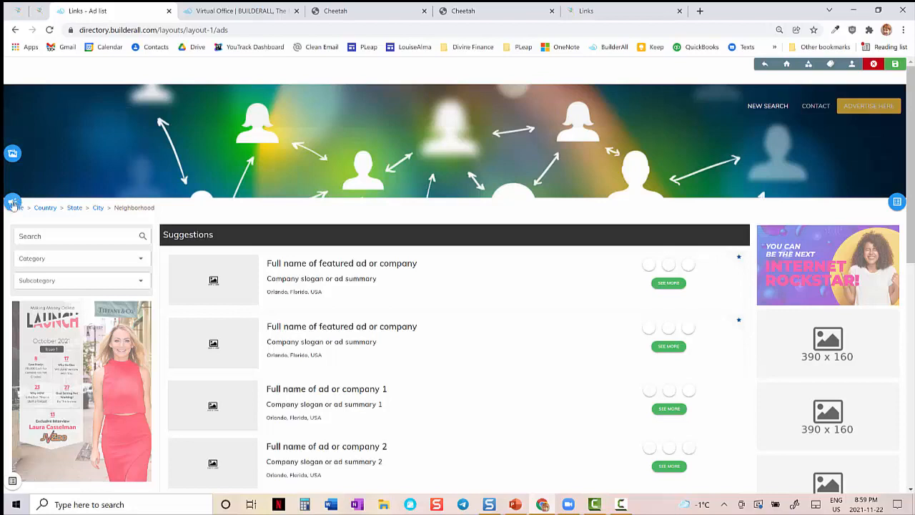
{"action": "left_click", "coordinate": [12, 204]}
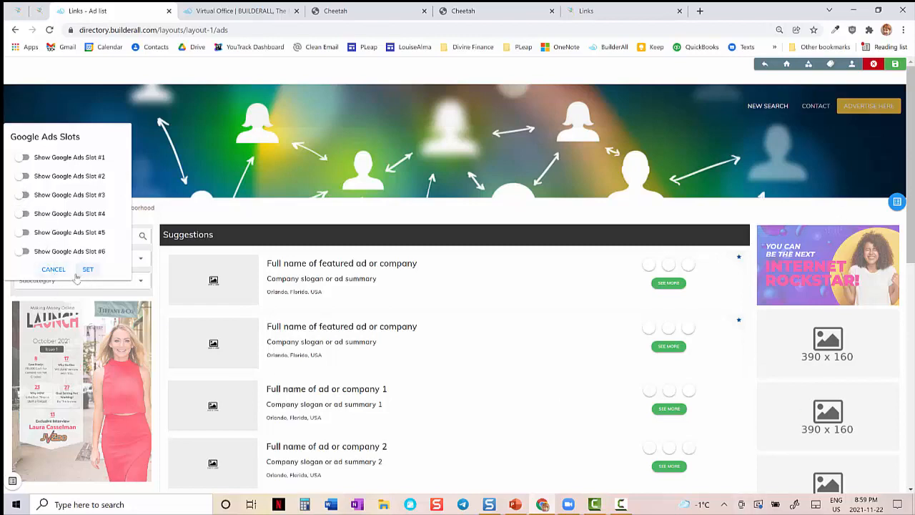
{"action": "left_click", "coordinate": [54, 270]}
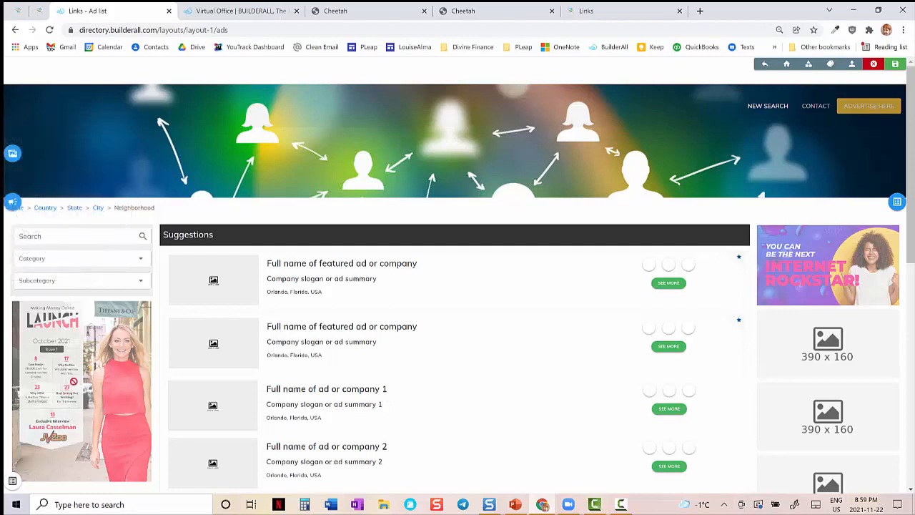
- Inspect the banner #1 settings without changing them, and review the remaining banner slots and the Google Custom Search Ads area
{"action": "left_click", "coordinate": [829, 274]}
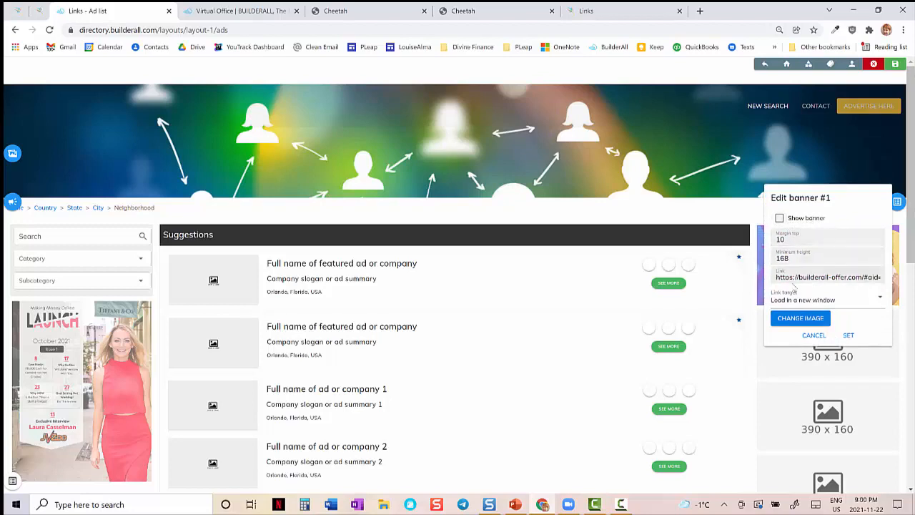
{"action": "left_click", "coordinate": [817, 338]}
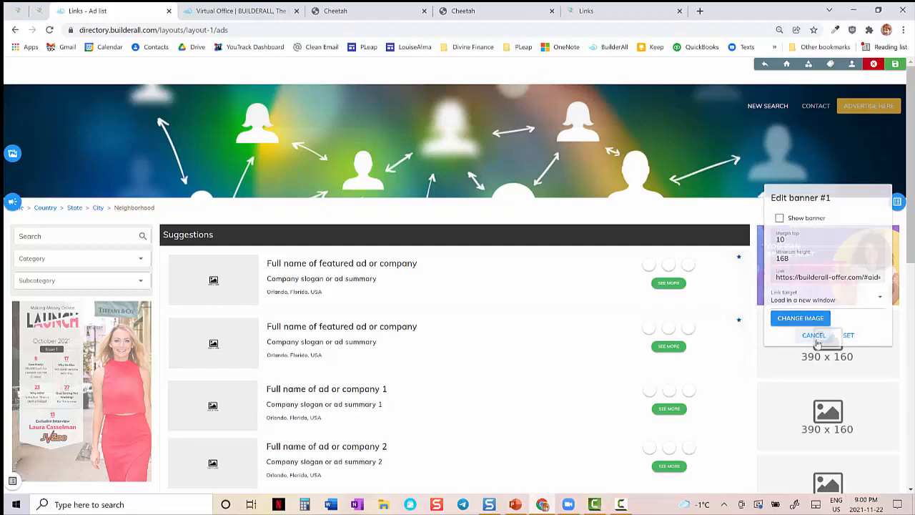
{"action": "left_click_drag", "start_coordinate": [910, 105], "coordinate": [909, 285]}
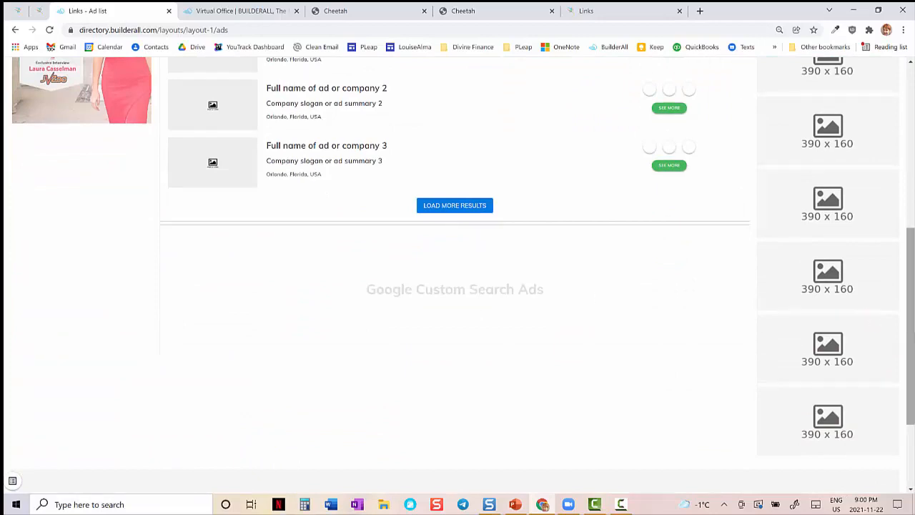
{"action": "left_click_drag", "start_coordinate": [913, 354], "coordinate": [908, 218]}
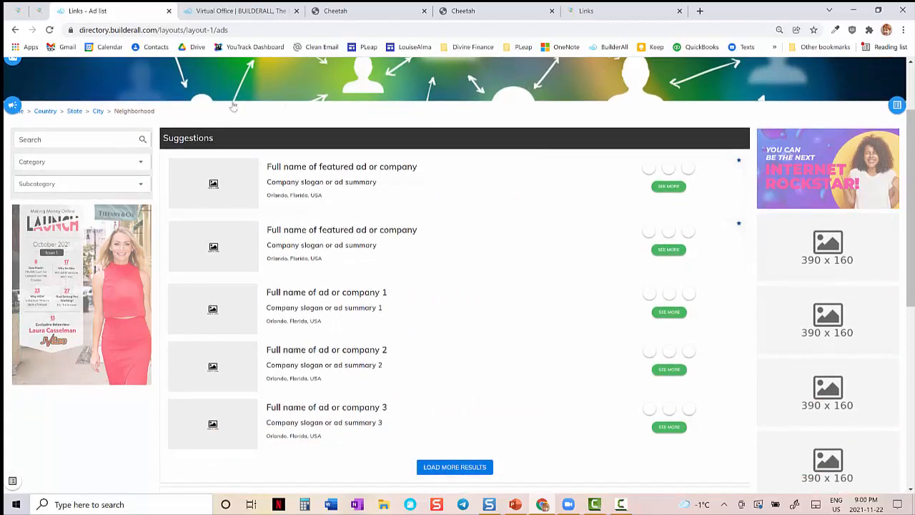
- View the Publishing Tools ad list in the live directory for comparison and return to the ad list layout editor
{"action": "left_click", "coordinate": [41, 11]}
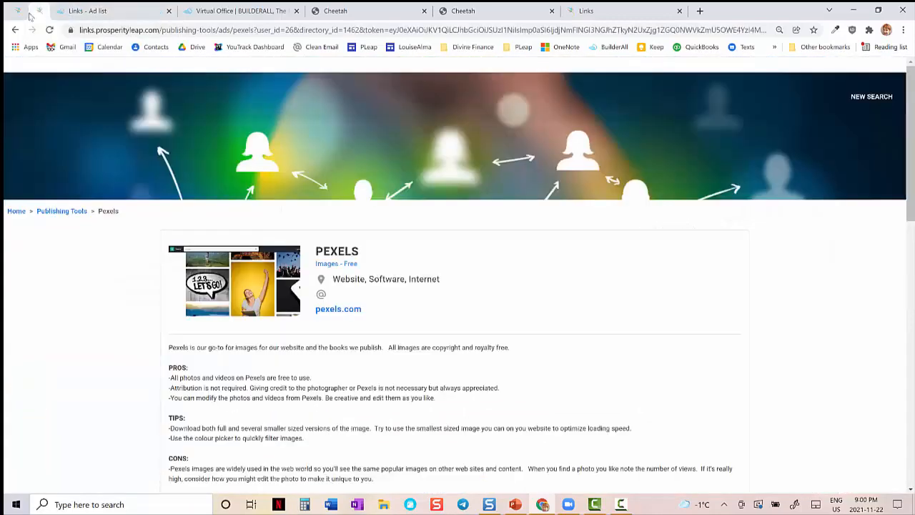
{"action": "left_click", "coordinate": [60, 213]}
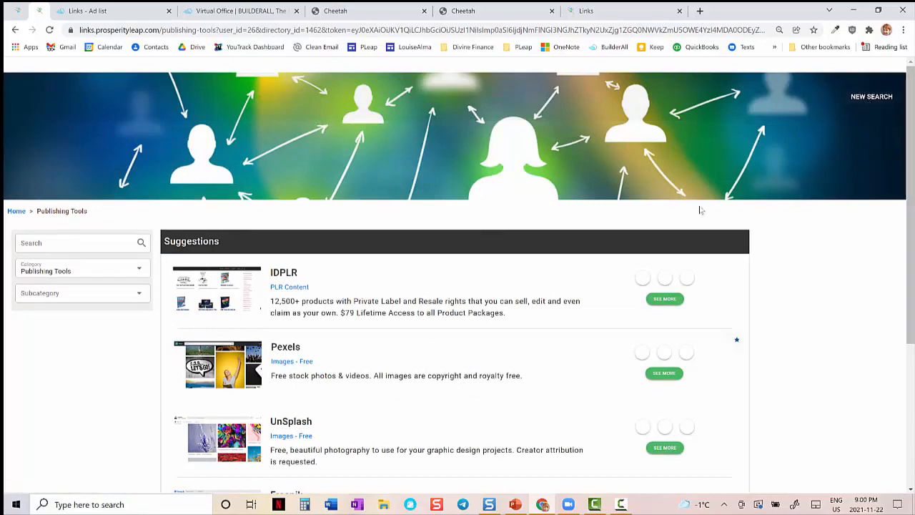
{"action": "left_click_drag", "start_coordinate": [911, 133], "coordinate": [913, 199]}
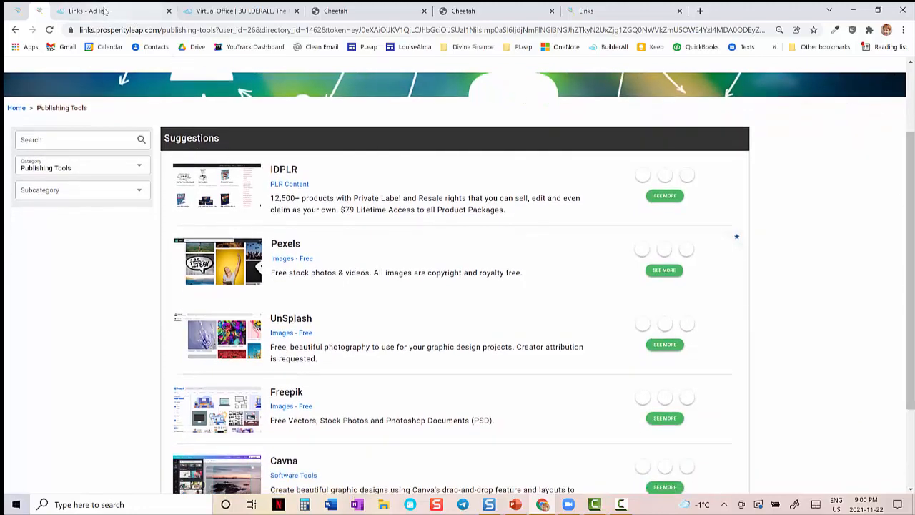
{"action": "left_click", "coordinate": [100, 10]}
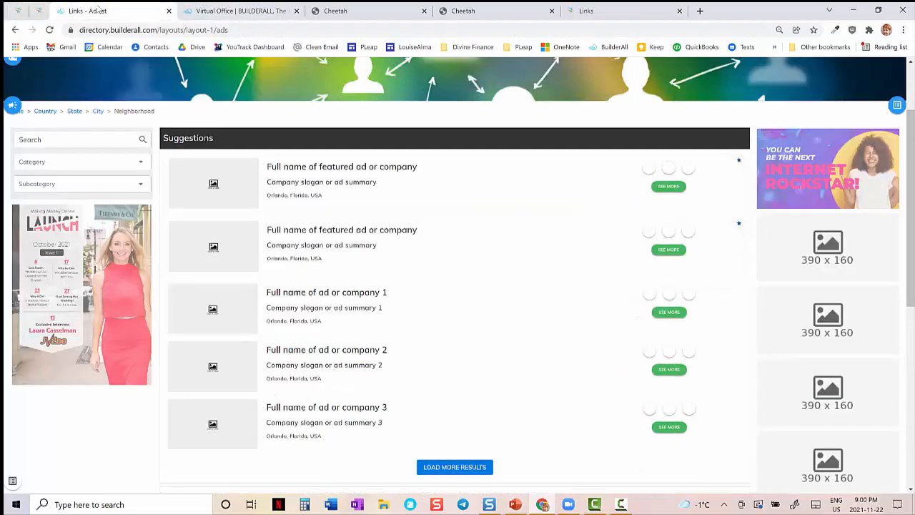
- Inspect the Suggestions ads list settings down to the default ad image option, and close them without changes
{"action": "left_click", "coordinate": [359, 147]}
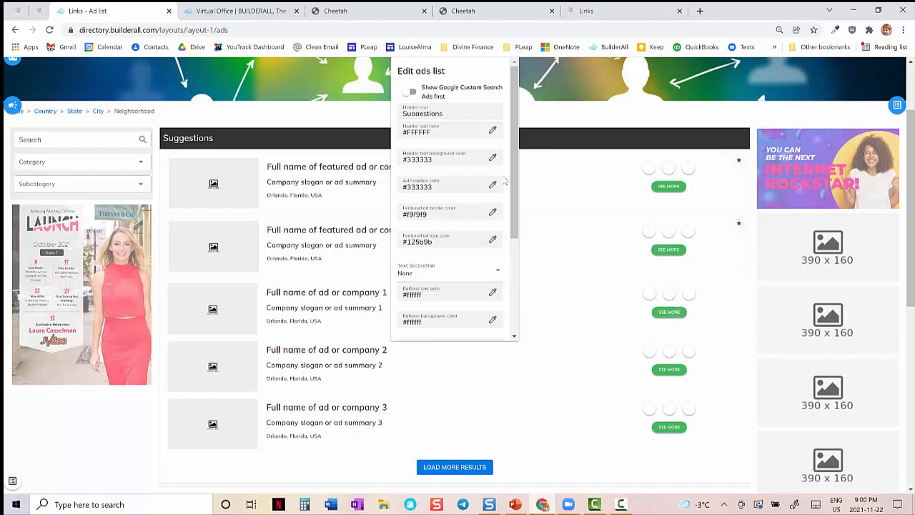
{"action": "left_click_drag", "start_coordinate": [514, 235], "coordinate": [515, 347]}
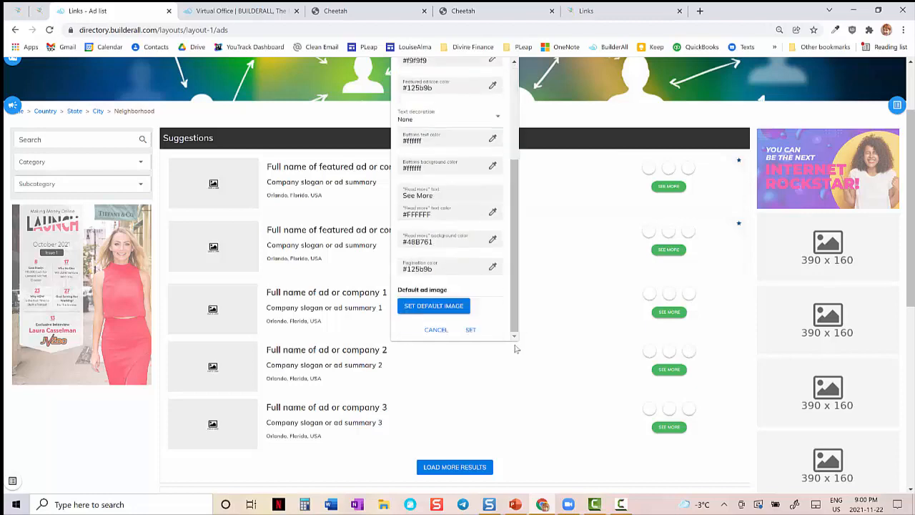
{"action": "left_click", "coordinate": [436, 329]}
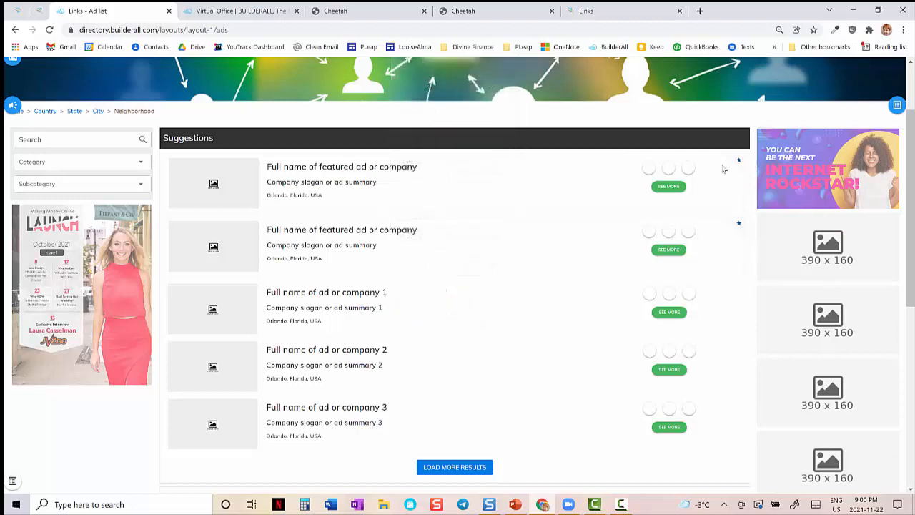
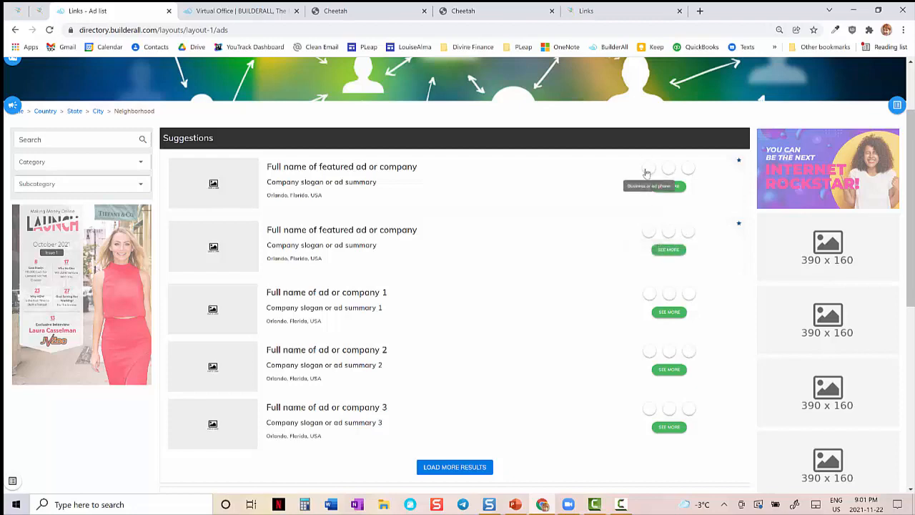
- Inspect the text and background color options for the buttons and "Read more" in the ads list settings, closing them without changes
{"action": "left_click", "coordinate": [482, 145]}
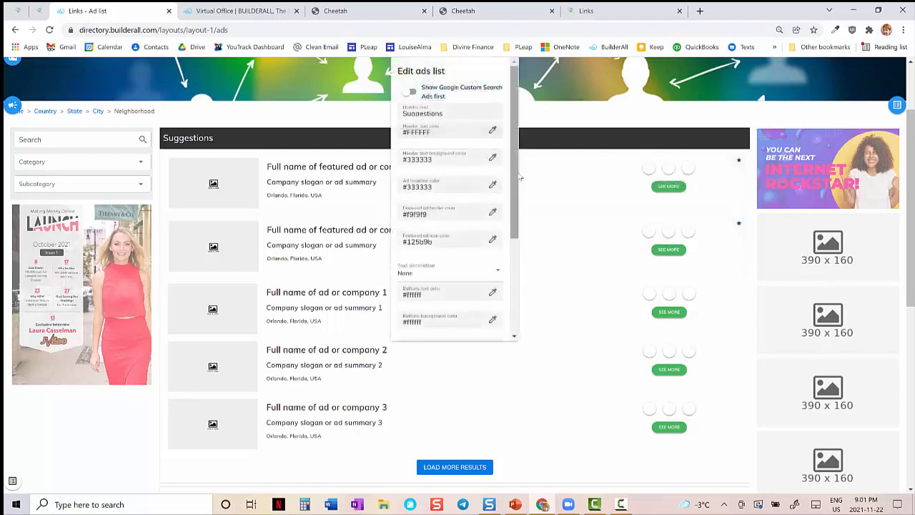
{"action": "left_click_drag", "start_coordinate": [514, 175], "coordinate": [515, 313]}
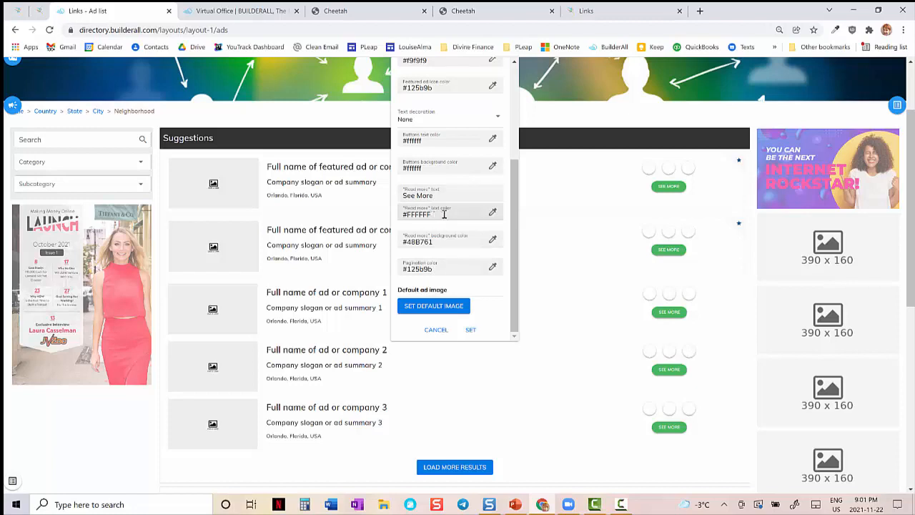
{"action": "left_click_drag", "start_coordinate": [444, 214], "coordinate": [404, 216]}
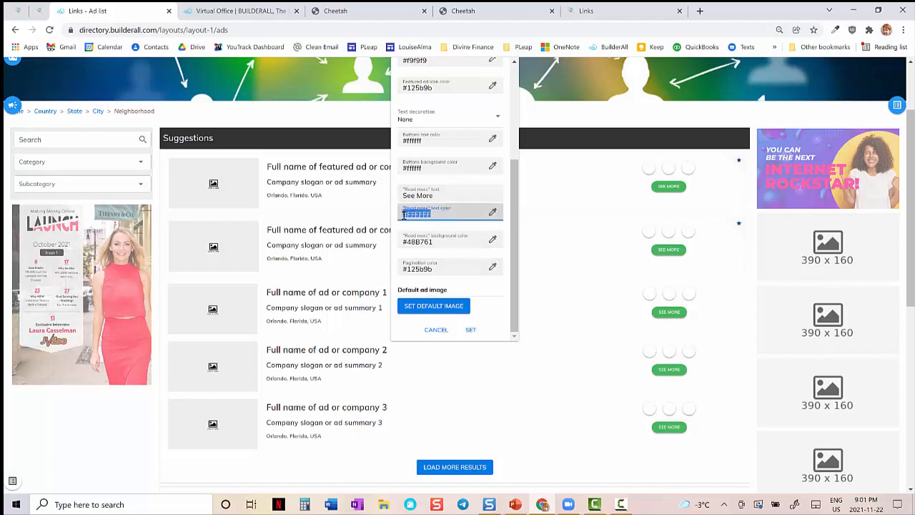
{"action": "left_click_drag", "start_coordinate": [435, 139], "coordinate": [408, 170]}
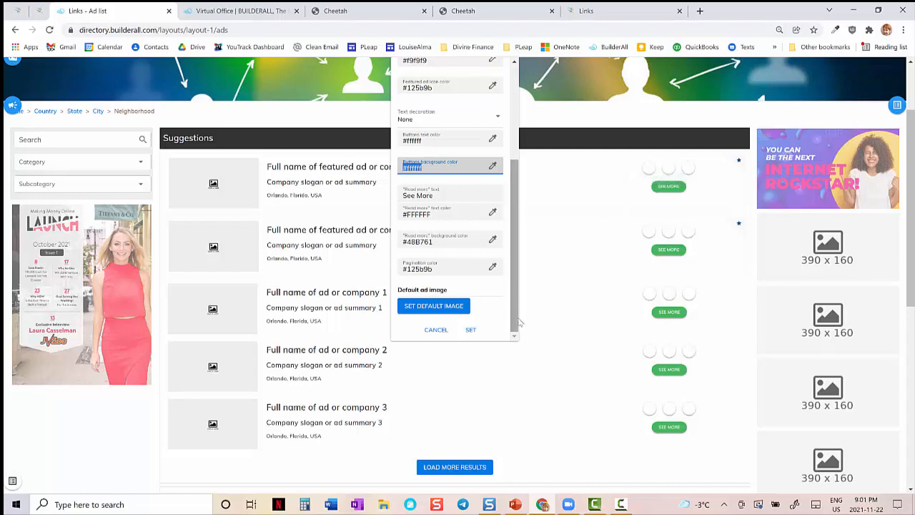
{"action": "left_click_drag", "start_coordinate": [518, 283], "coordinate": [522, 189]}
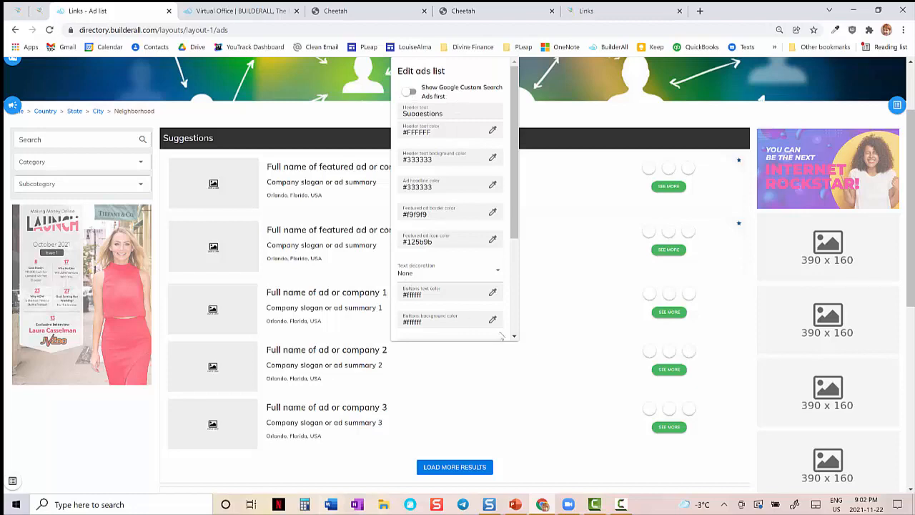
{"action": "scroll", "coordinate": [515, 325], "scroll_direction": "down", "scroll_amount": 3}
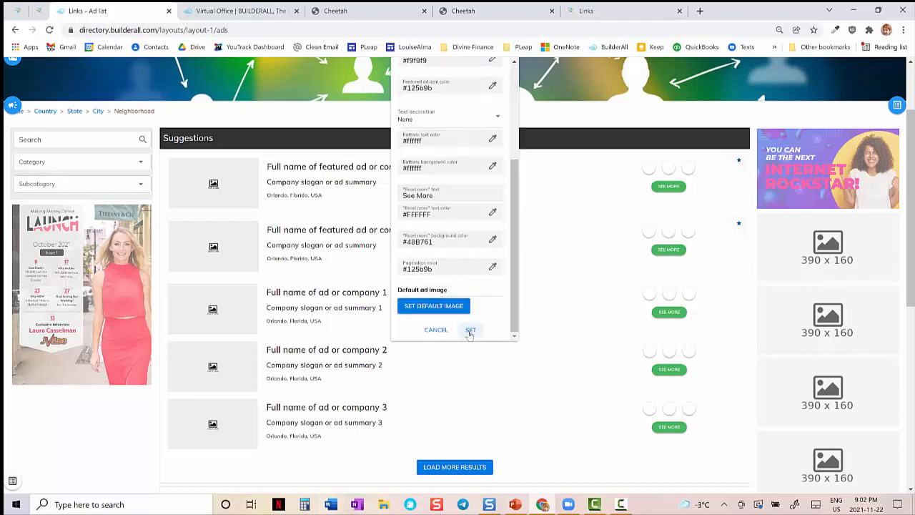
{"action": "left_click", "coordinate": [436, 330]}
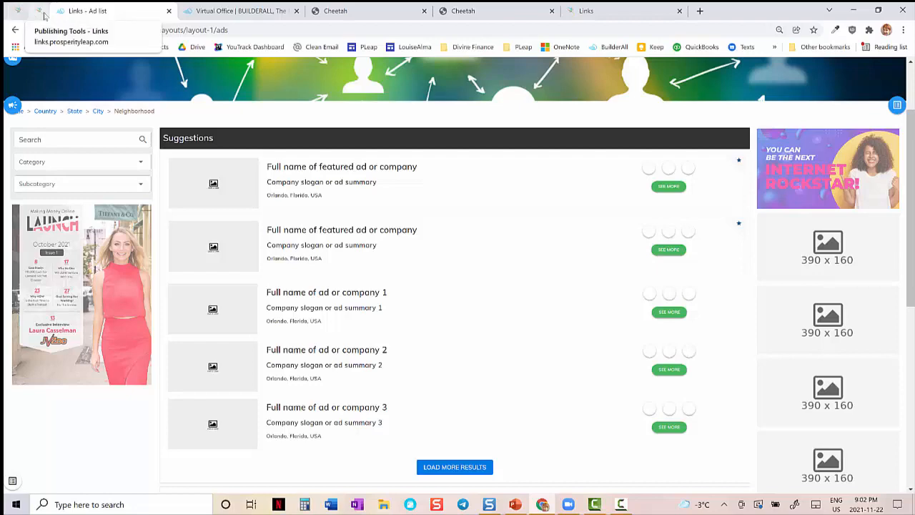
- View the live directory's Publishing Tools ad list, load more results, and return to the ad list layout editor
{"action": "left_click", "coordinate": [43, 16]}
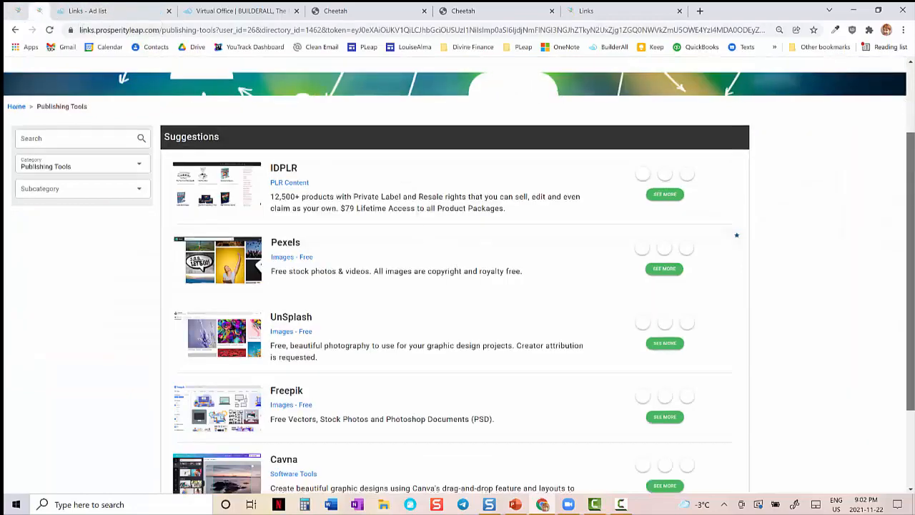
{"action": "scroll", "coordinate": [911, 146], "scroll_direction": "down", "scroll_amount": 2}
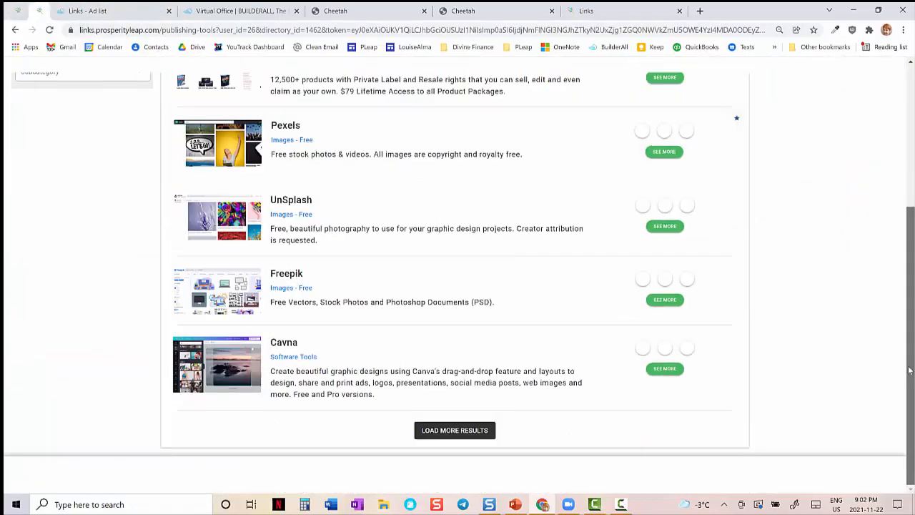
{"action": "left_click", "coordinate": [429, 435]}
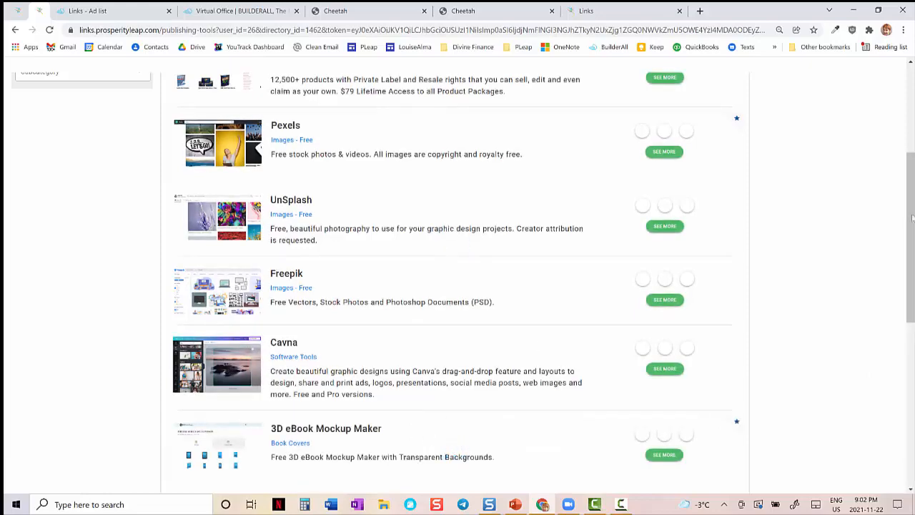
{"action": "mouse_move", "coordinate": [911, 216]}
{"action": "left_mouse_down"}
{"action": "mouse_move", "coordinate": [910, 379]}
{"action": "mouse_move", "coordinate": [903, 203]}
{"action": "left_mouse_up"}
{"action": "left_click", "coordinate": [113, 12]}
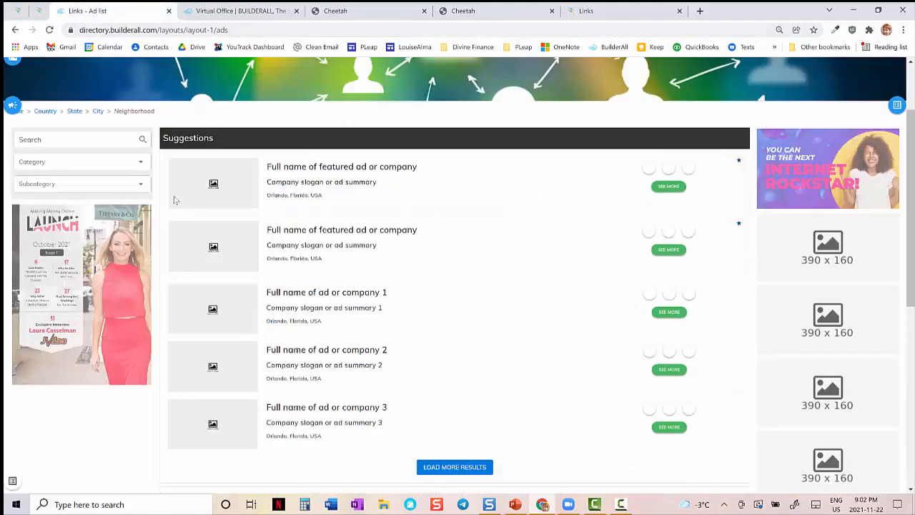
- Inspect the ad list page's third column settings and footer settings, closing both without changes
{"action": "left_click", "coordinate": [898, 105]}
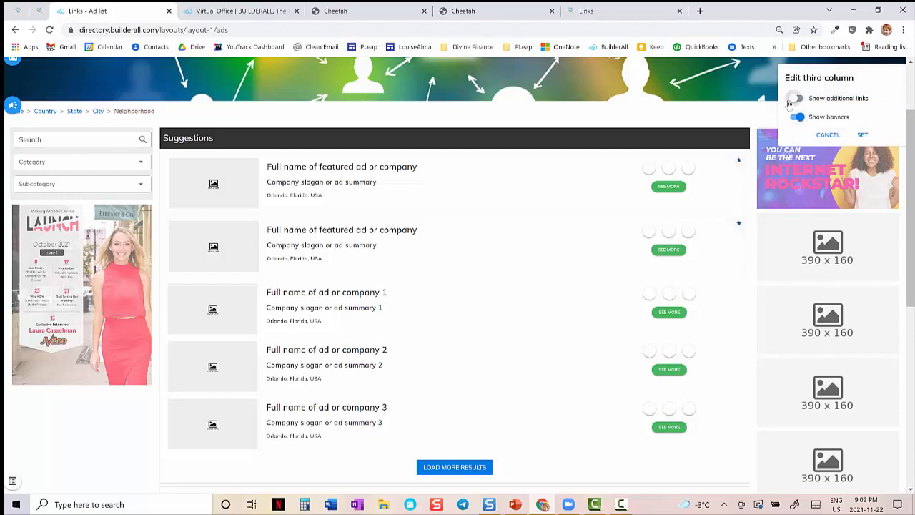
{"action": "left_click", "coordinate": [828, 136]}
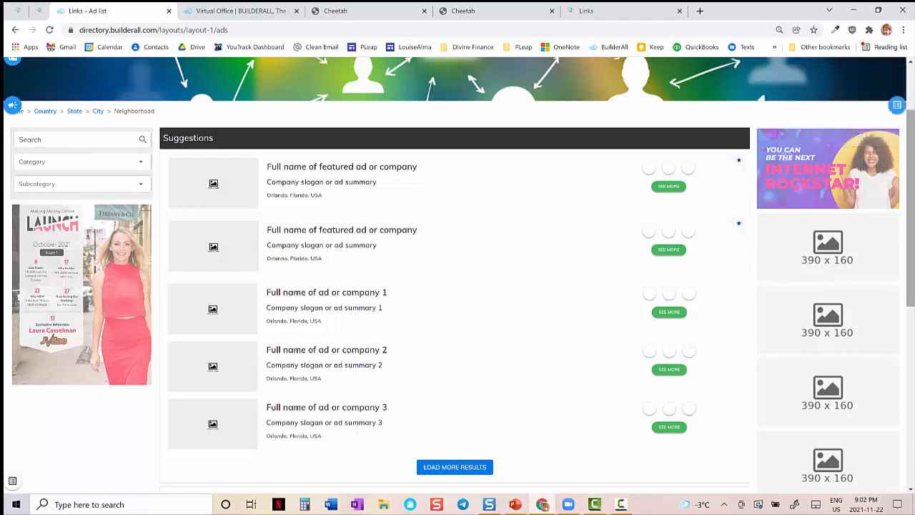
{"action": "scroll", "coordinate": [4, 469], "scroll_direction": "down", "scroll_amount": 5}
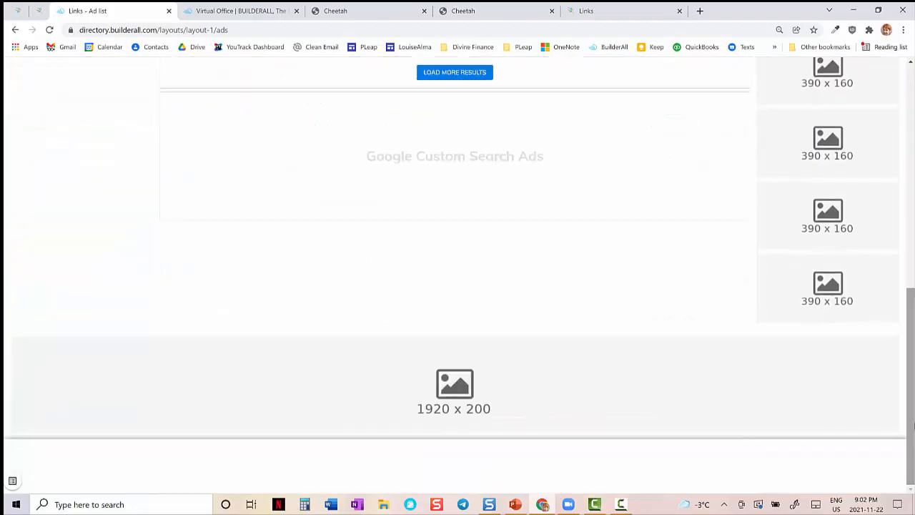
{"action": "left_click", "coordinate": [12, 482]}
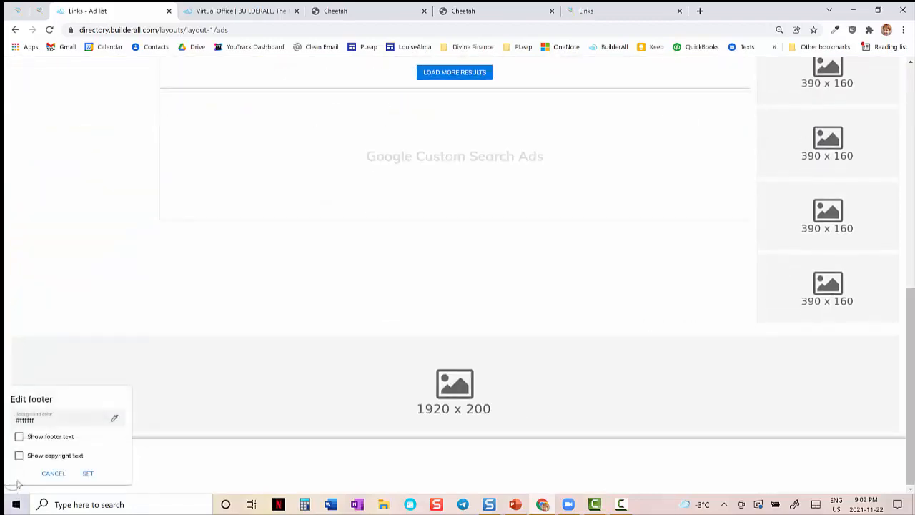
{"action": "left_click", "coordinate": [45, 475]}
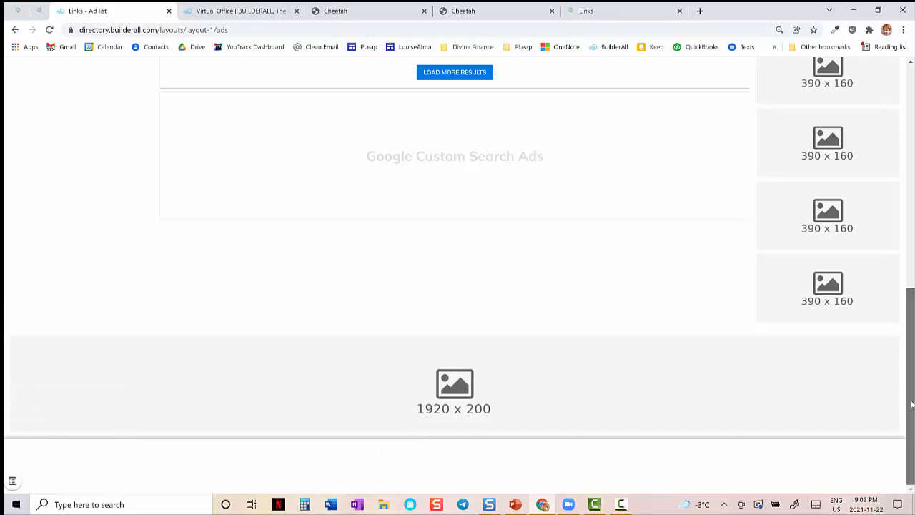
- View the Advertise Here and Contact page layouts, and exit the layout editor to the directories list
{"action": "left_click_drag", "start_coordinate": [911, 406], "coordinate": [911, 213]}
{"action": "left_click_drag", "start_coordinate": [912, 158], "coordinate": [911, 133]}
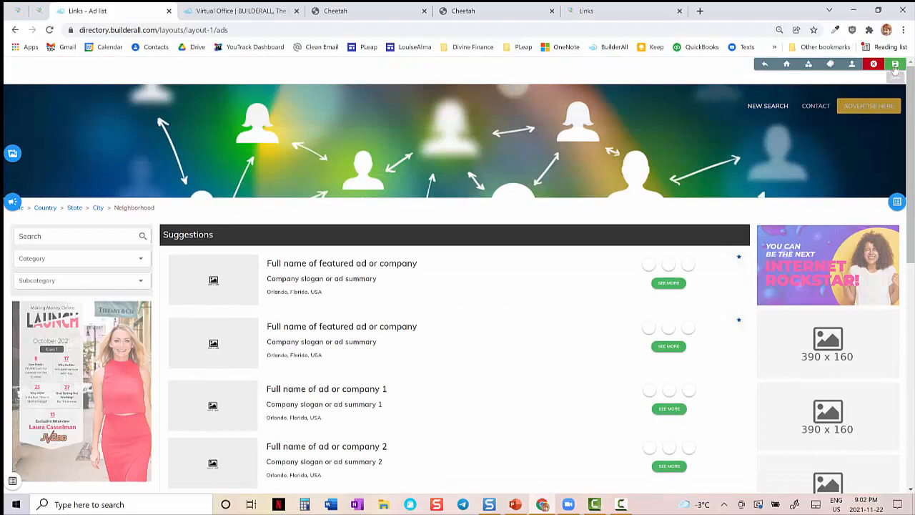
{"action": "left_click", "coordinate": [830, 65]}
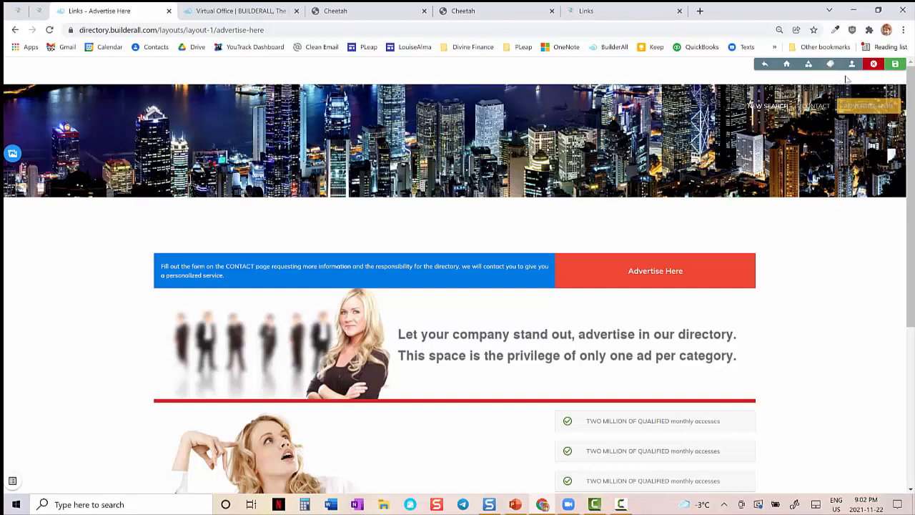
{"action": "left_click", "coordinate": [851, 65]}
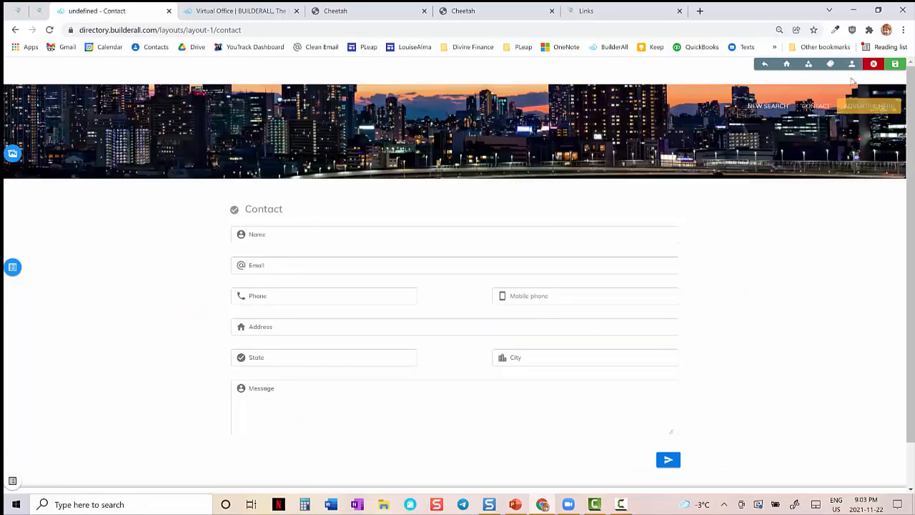
{"action": "left_click", "coordinate": [874, 65]}
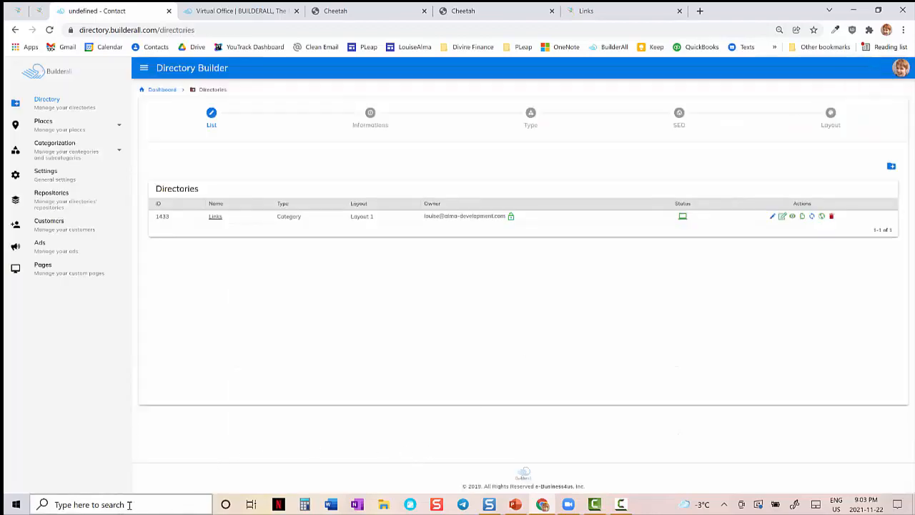
- Switch to PowerPoint, advance the slide show to "8. Embed Directory in Cheetah Web Page", and return to Chrome
{"action": "left_click", "coordinate": [515, 505]}
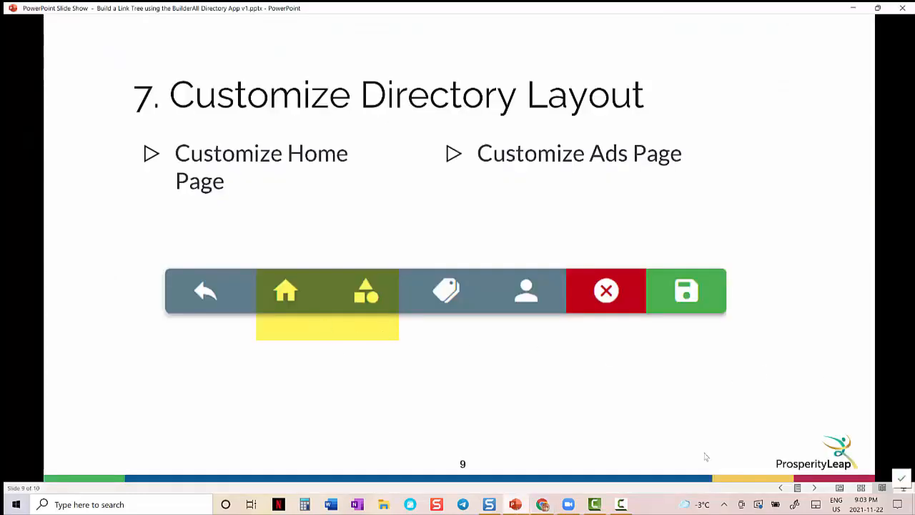
{"action": "left_click", "coordinate": [814, 488]}
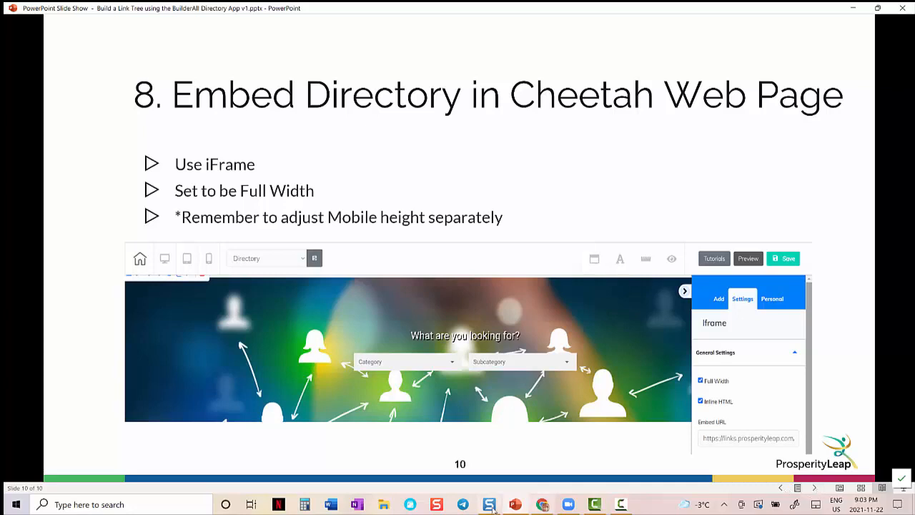
{"action": "mouse_move", "coordinate": [543, 504]}
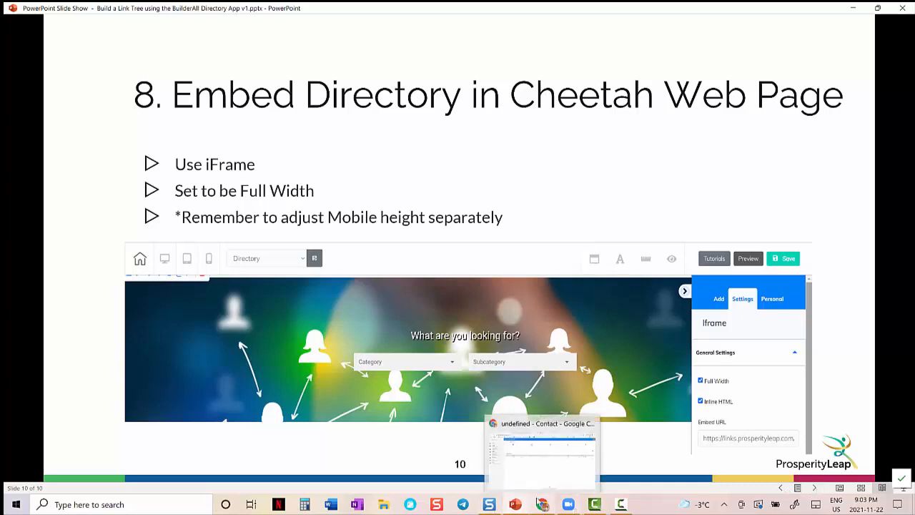
{"action": "left_click", "coordinate": [532, 468]}
- Browse the Free Images & Graphics and Book Covers subcategories from the live links directory's home page
{"action": "left_click", "coordinate": [585, 13]}
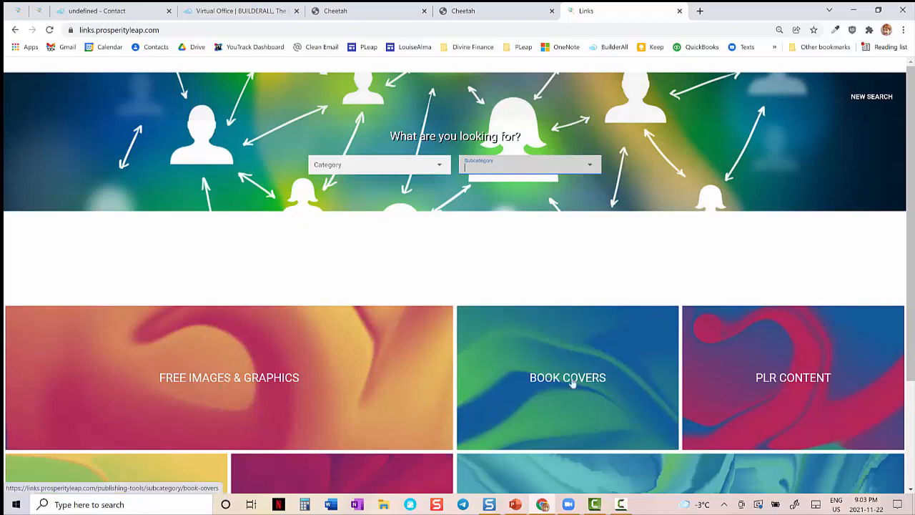
{"action": "left_click_drag", "start_coordinate": [910, 297], "coordinate": [910, 362]}
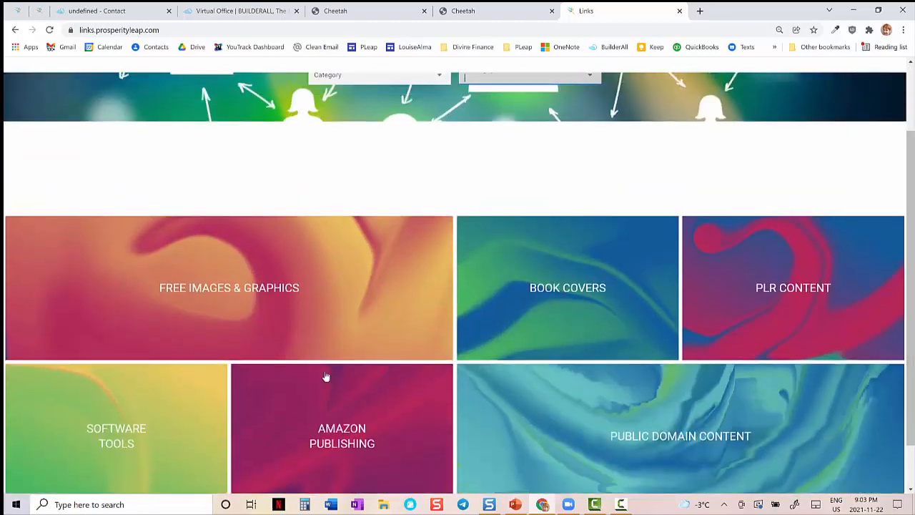
{"action": "left_click", "coordinate": [243, 291]}
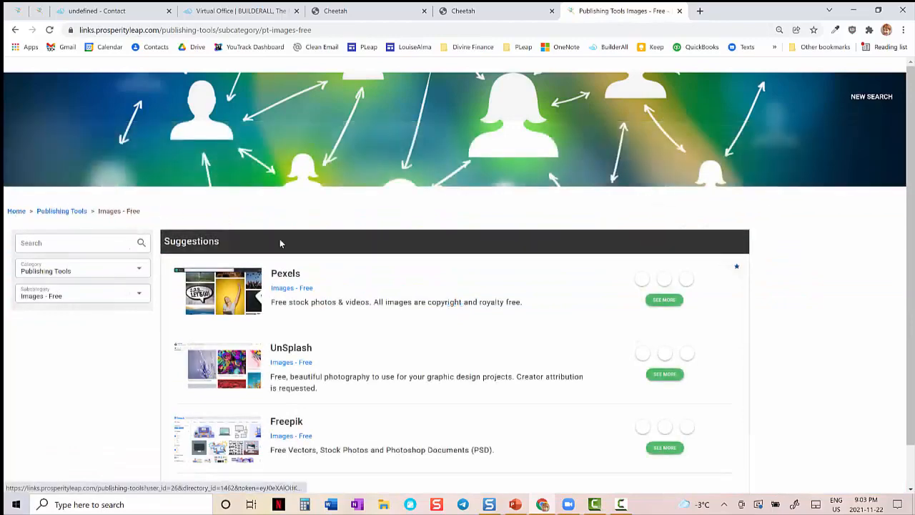
{"action": "left_click", "coordinate": [16, 213]}
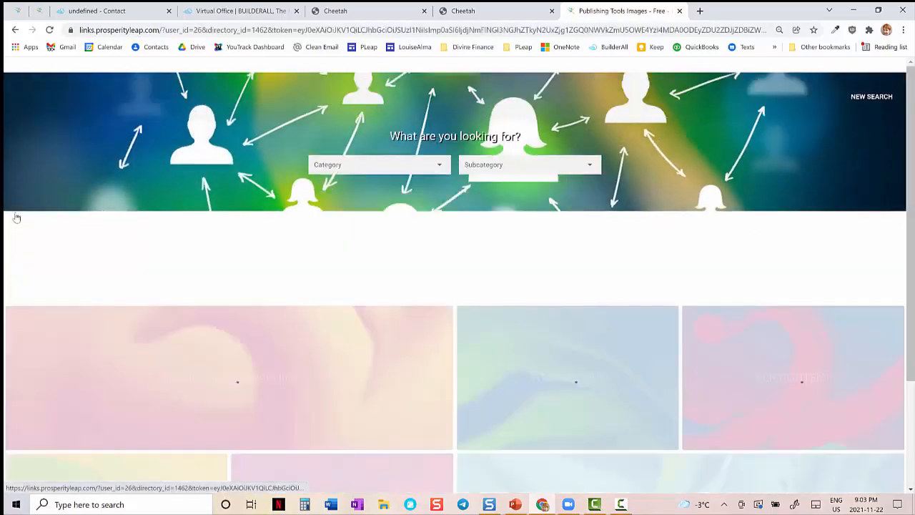
{"action": "left_click", "coordinate": [552, 382]}
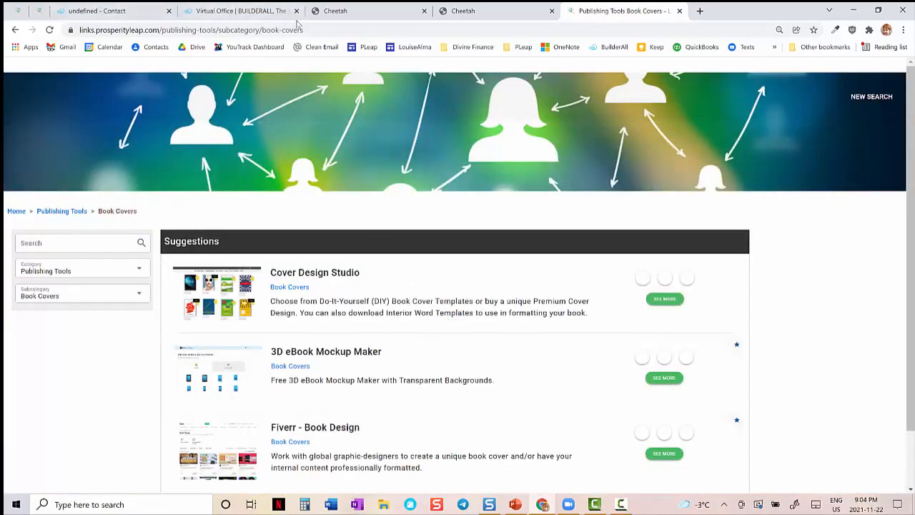
- Review the Directory page's iframe settings in the Cheetah editor and the site's page list, and return to the live directory
{"action": "left_click", "coordinate": [471, 11]}
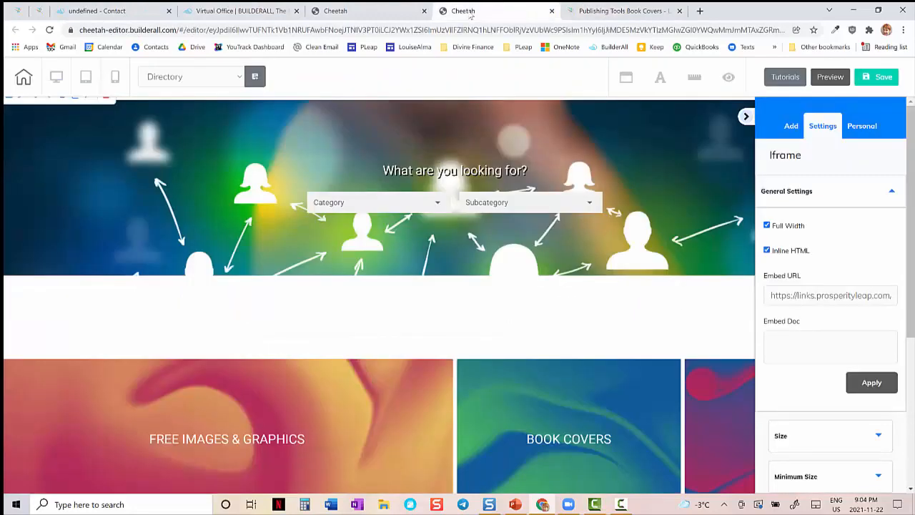
{"action": "left_click", "coordinate": [340, 13]}
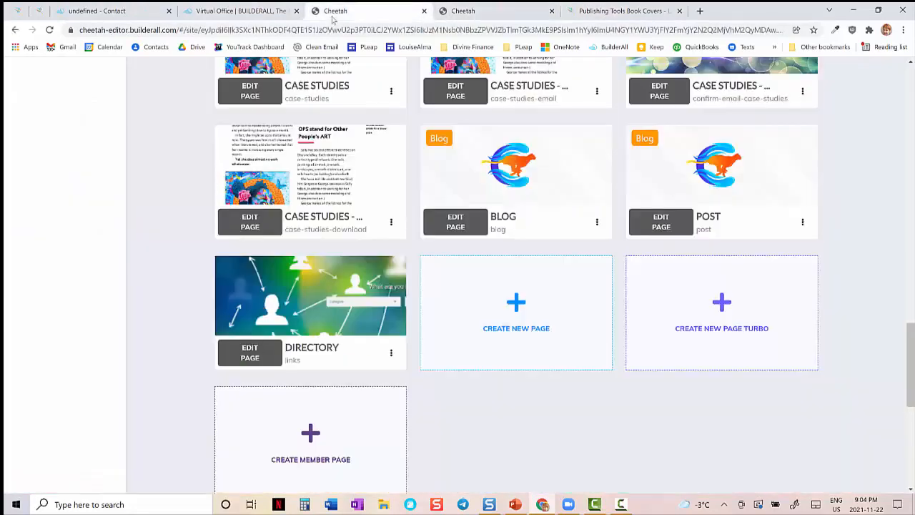
{"action": "left_click", "coordinate": [446, 12]}
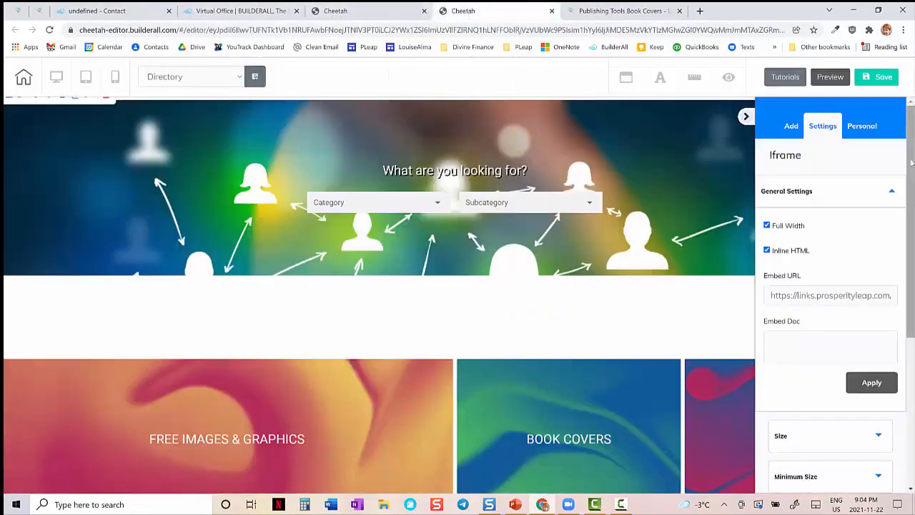
{"action": "left_click", "coordinate": [604, 12]}
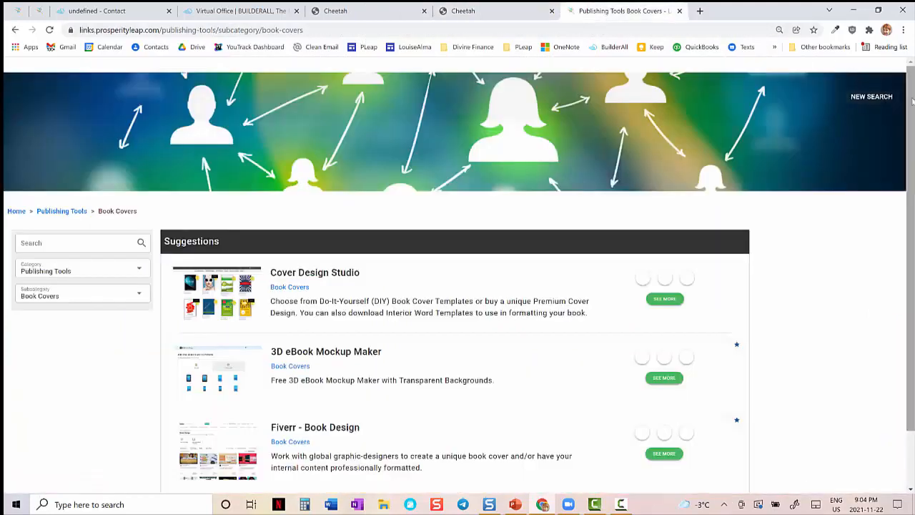
- Open the prosperityleap.com home page in a new browser tab
{"action": "left_click", "coordinate": [700, 11]}
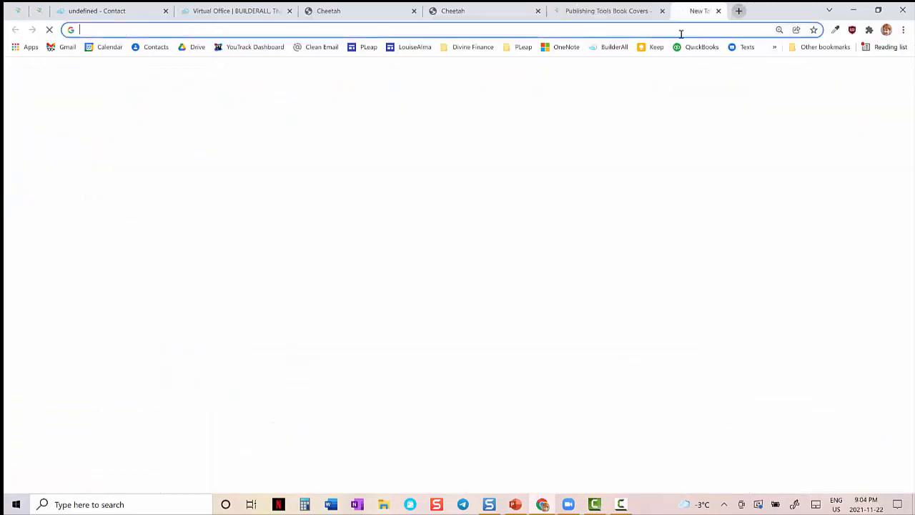
{"action": "type", "text": "prosperityleap.com"}
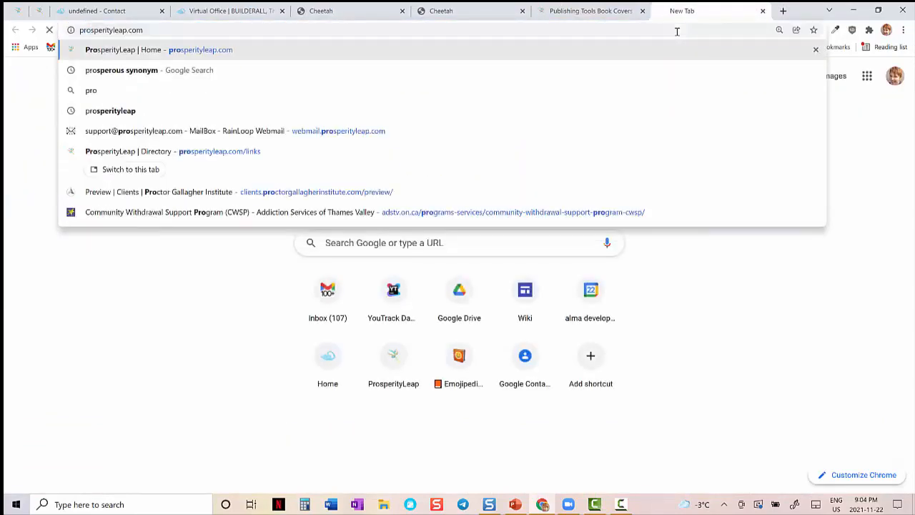
{"action": "key", "text": "Return"}
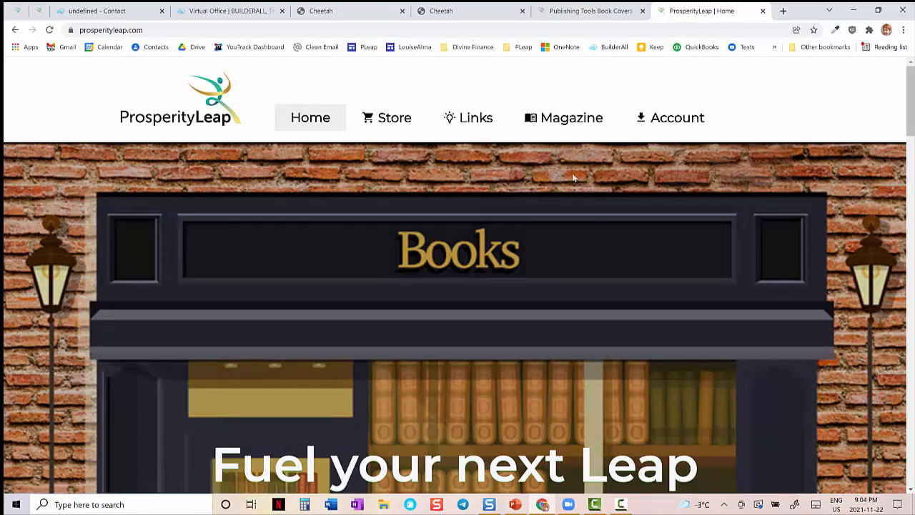
- Browse the site's Store, Links and Magazine pages from the home page, and return to the Links page
{"action": "scroll", "coordinate": [501, 157], "scroll_direction": "down", "scroll_amount": 3}
{"action": "scroll", "coordinate": [423, 130], "scroll_direction": "up", "scroll_amount": 3}
{"action": "left_click", "coordinate": [391, 124]}
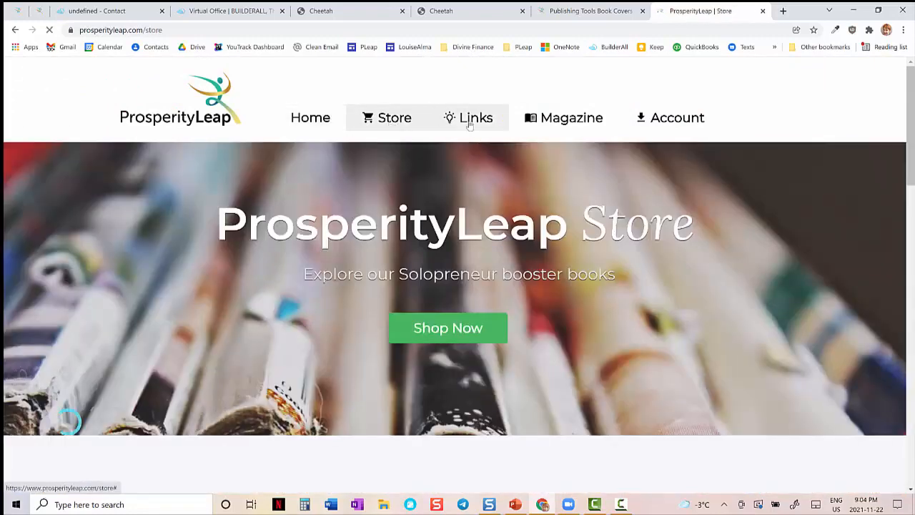
{"action": "left_click", "coordinate": [470, 126]}
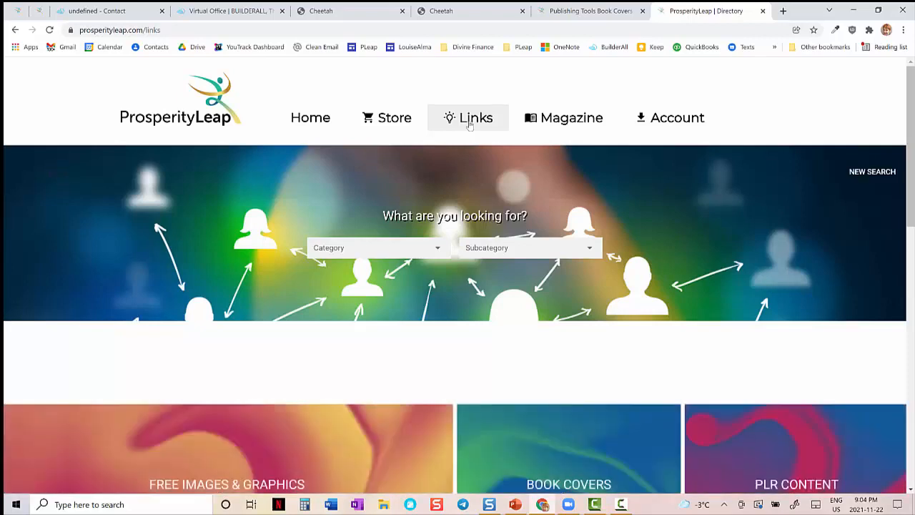
{"action": "left_click", "coordinate": [556, 133]}
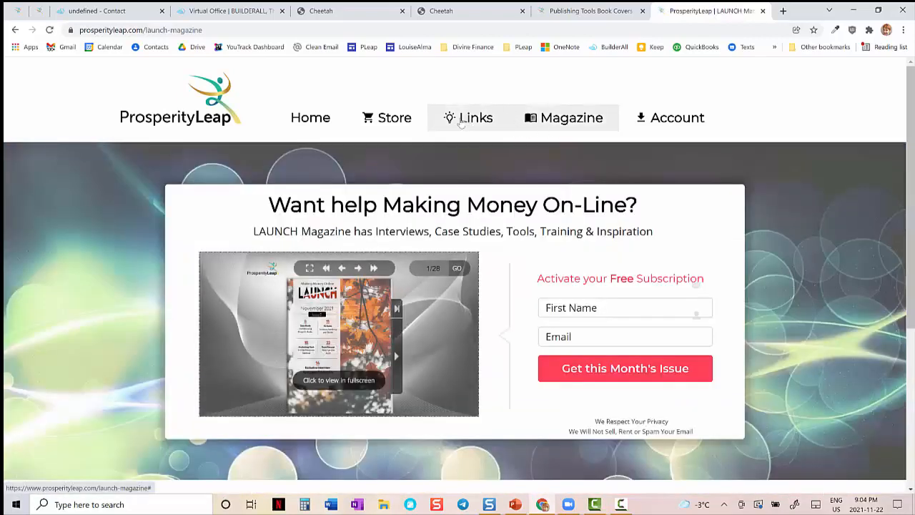
{"action": "left_click", "coordinate": [467, 122]}
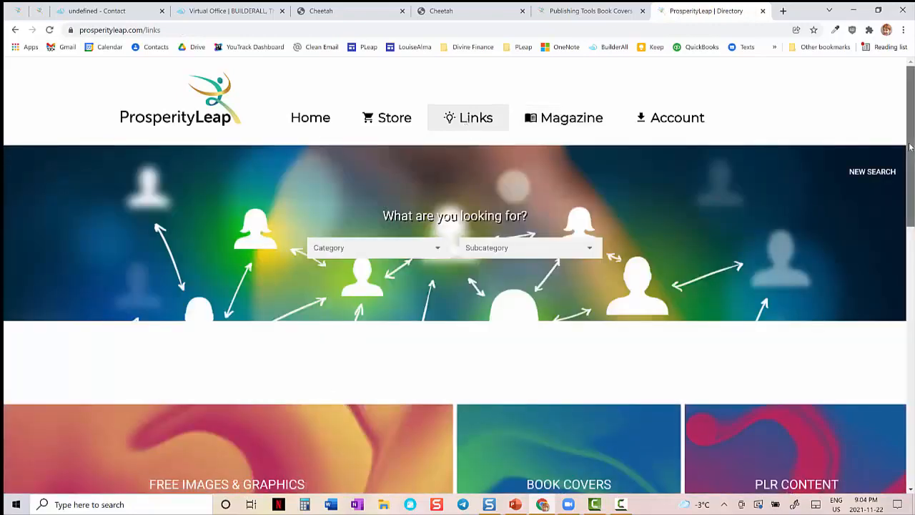
- Review the Links page down to its footer, and switch to the Store page and back to Links
{"action": "left_click_drag", "start_coordinate": [909, 147], "coordinate": [904, 277]}
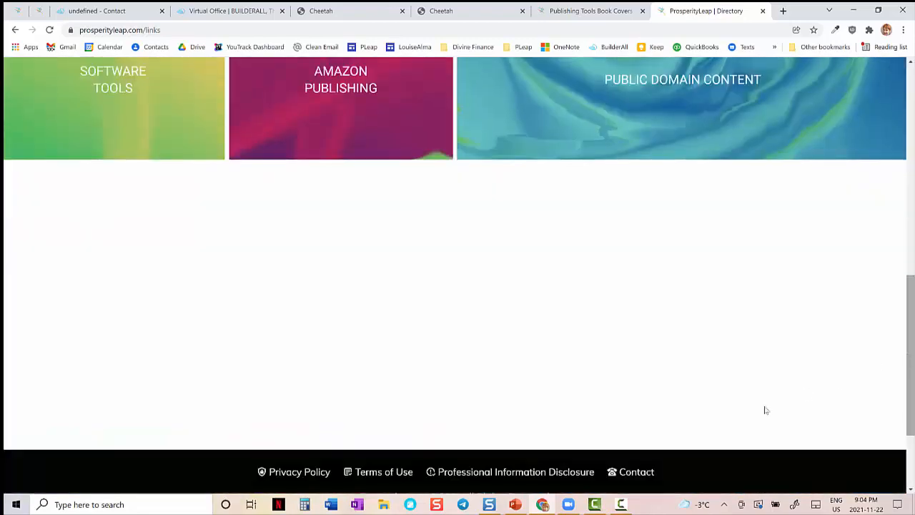
{"action": "left_click_drag", "start_coordinate": [905, 275], "coordinate": [910, 66]}
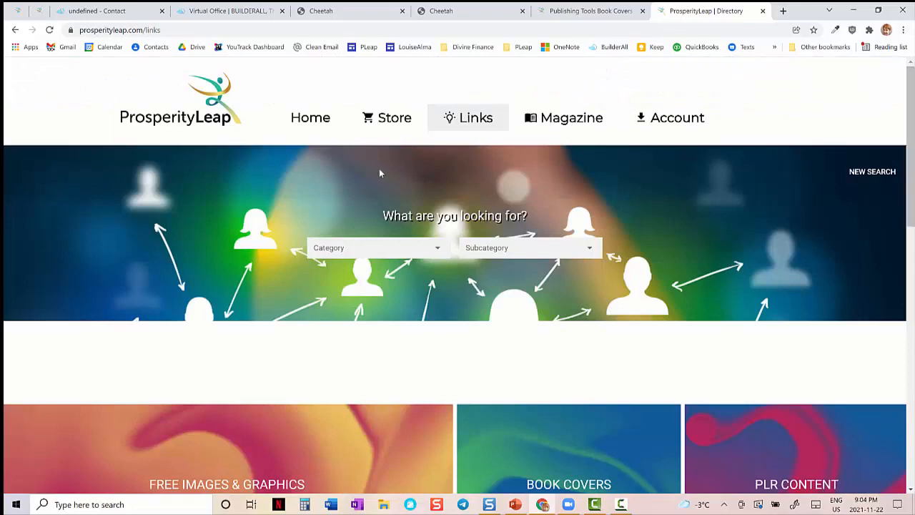
{"action": "left_click", "coordinate": [385, 127]}
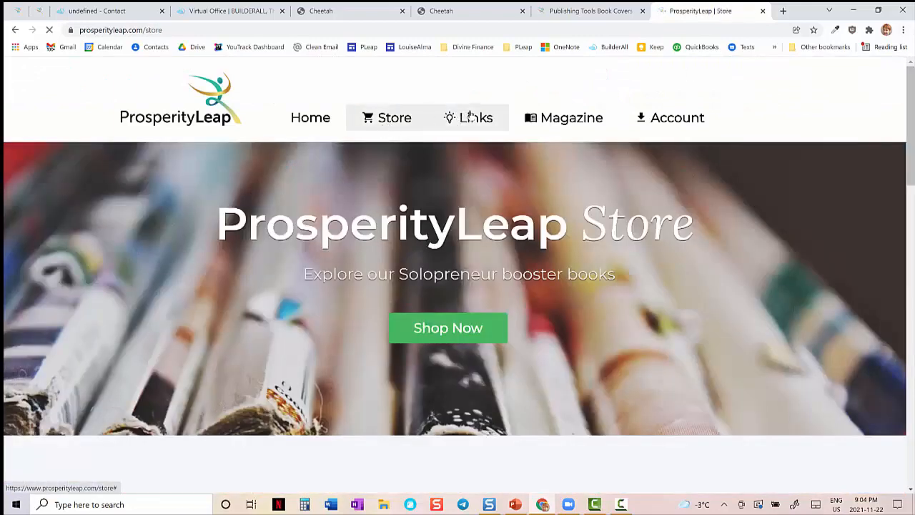
{"action": "left_click", "coordinate": [468, 119]}
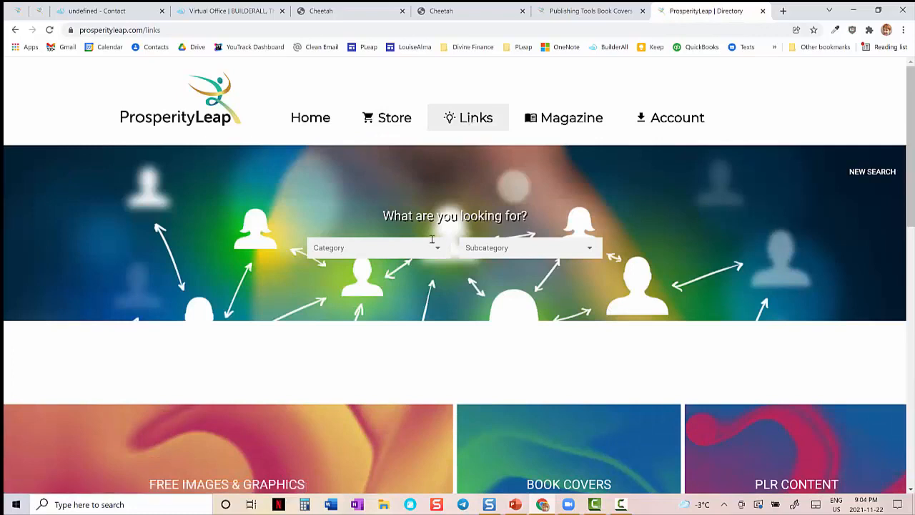
- Look up the Public Domain category and its Public Domain Resources subcategory in the embedded directory
{"action": "left_click", "coordinate": [432, 248]}
{"action": "left_click", "coordinate": [343, 277]}
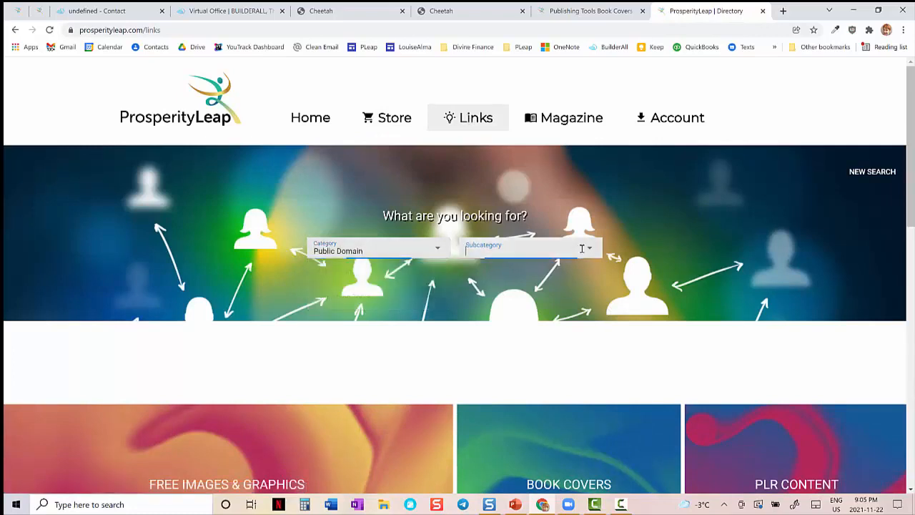
{"action": "left_click", "coordinate": [501, 249]}
{"action": "left_click", "coordinate": [500, 298]}
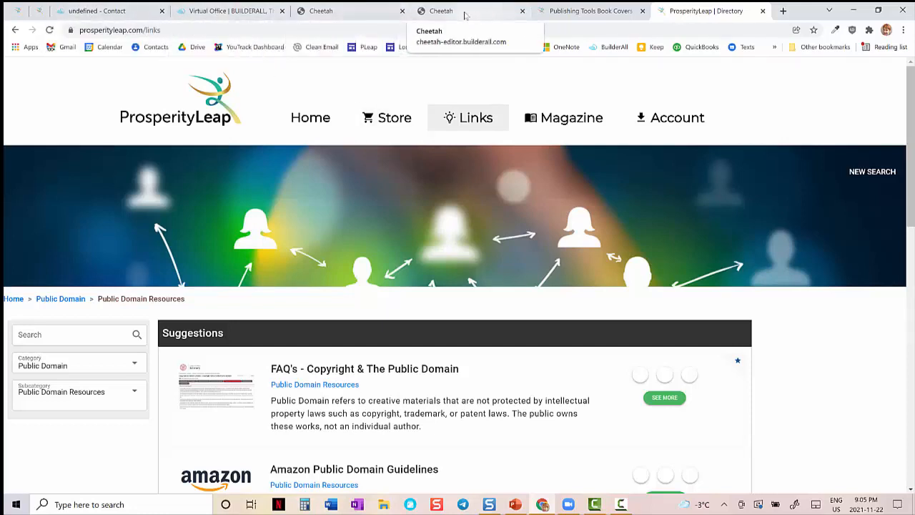
- Check the site's page list in Cheetah, and highlight the iframe's Embed URL in the Directory page editor
{"action": "left_click", "coordinate": [463, 12]}
{"action": "left_click", "coordinate": [379, 12]}
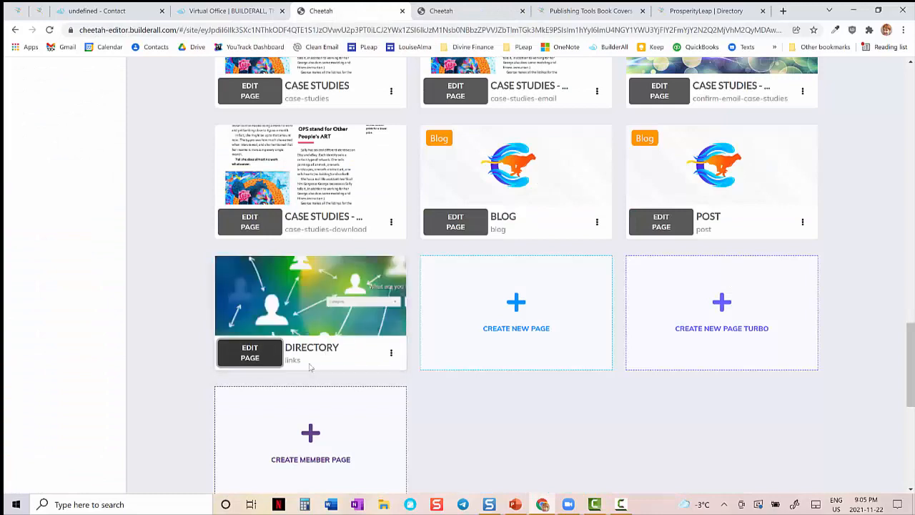
{"action": "left_click", "coordinate": [460, 12]}
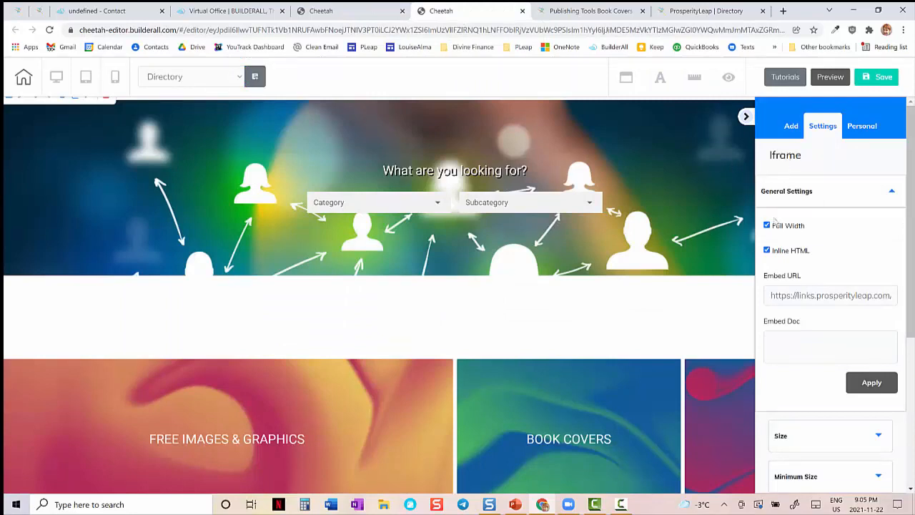
{"action": "left_click_drag", "start_coordinate": [801, 296], "coordinate": [887, 297]}
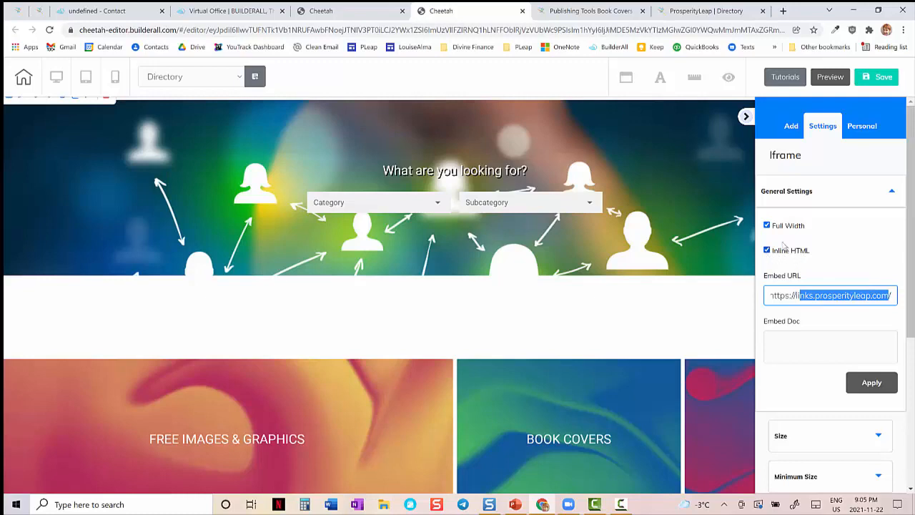
- Zoom the browser out to 25% and select the embedded directory to view its full height
{"action": "left_click", "coordinate": [904, 30]}
{"action": "left_click", "coordinate": [832, 129]}
{"action": "left_click", "coordinate": [832, 129]}
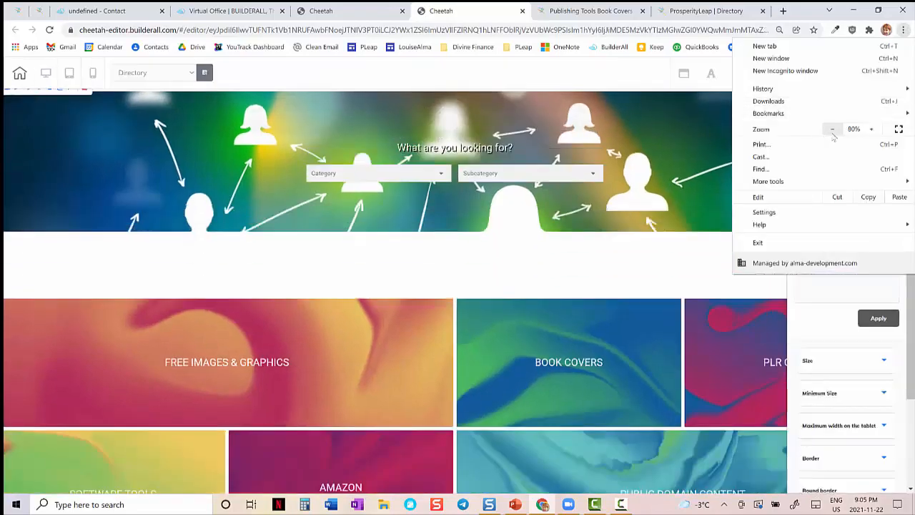
{"action": "left_click", "coordinate": [832, 129]}
{"action": "left_click", "coordinate": [833, 130]}
{"action": "left_click", "coordinate": [832, 130]}
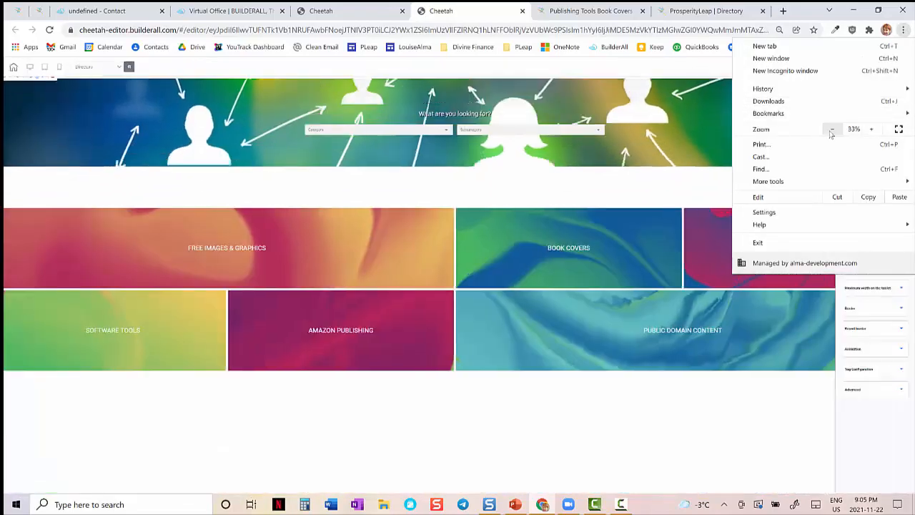
{"action": "left_click", "coordinate": [832, 129]}
{"action": "left_click", "coordinate": [831, 130]}
{"action": "left_click", "coordinate": [538, 427]}
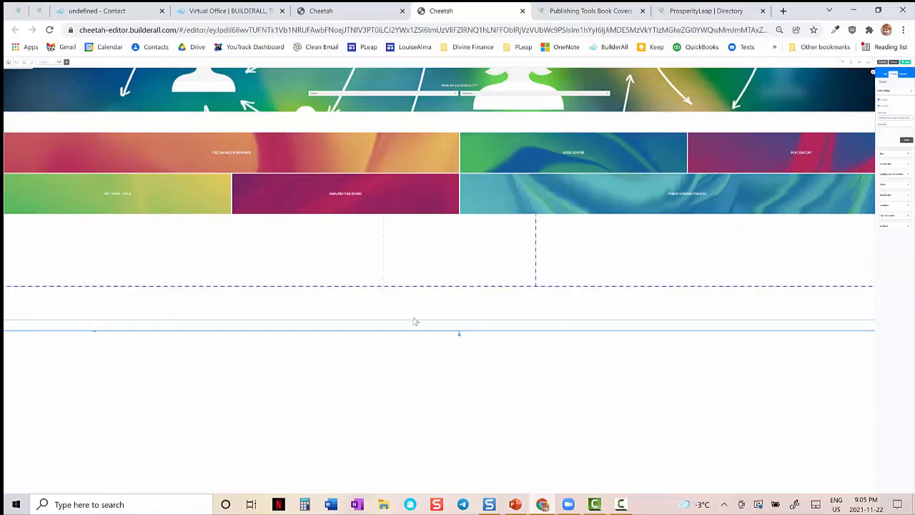
- Set the browser zoom to 75% and review the iframe's general settings in the Directory page editor
{"action": "left_click", "coordinate": [903, 30]}
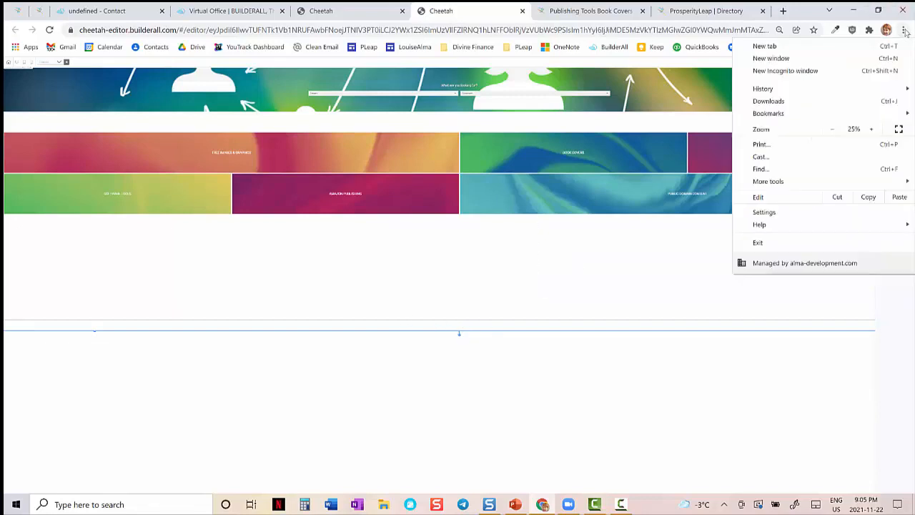
{"action": "double_click", "coordinate": [871, 128]}
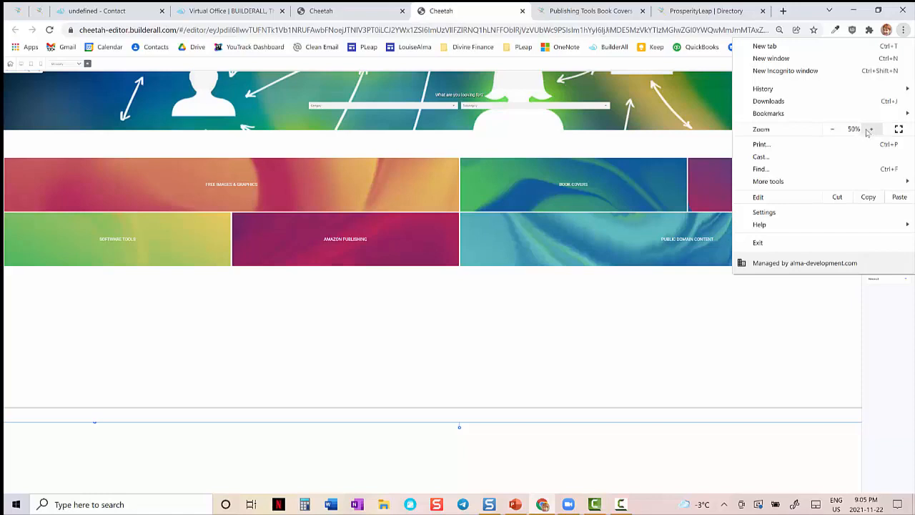
{"action": "left_click", "coordinate": [871, 128]}
{"action": "left_click", "coordinate": [871, 129]}
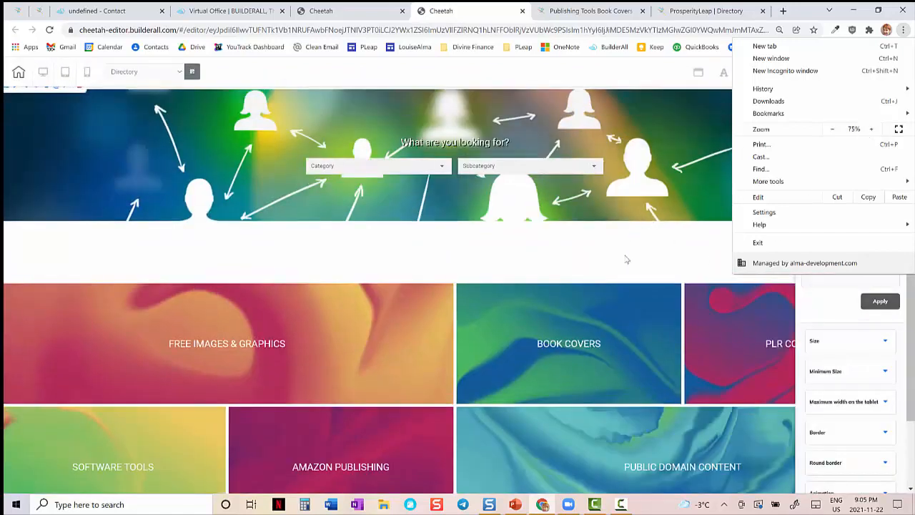
{"action": "left_click", "coordinate": [912, 311]}
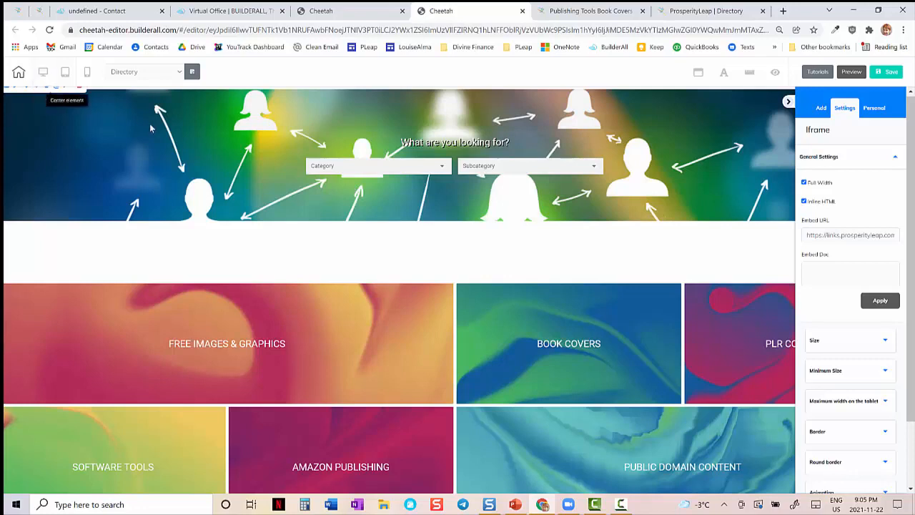
{"action": "left_click_drag", "start_coordinate": [912, 143], "coordinate": [913, 142]}
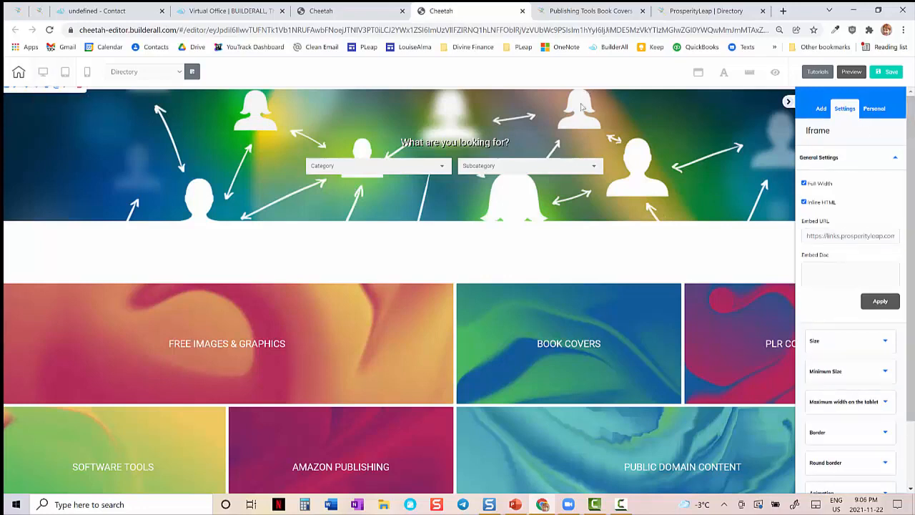
- Compare the directory embedded on the Links page with the standalone Book Covers listing, and return to the Cheetah editor
{"action": "left_click", "coordinate": [692, 11]}
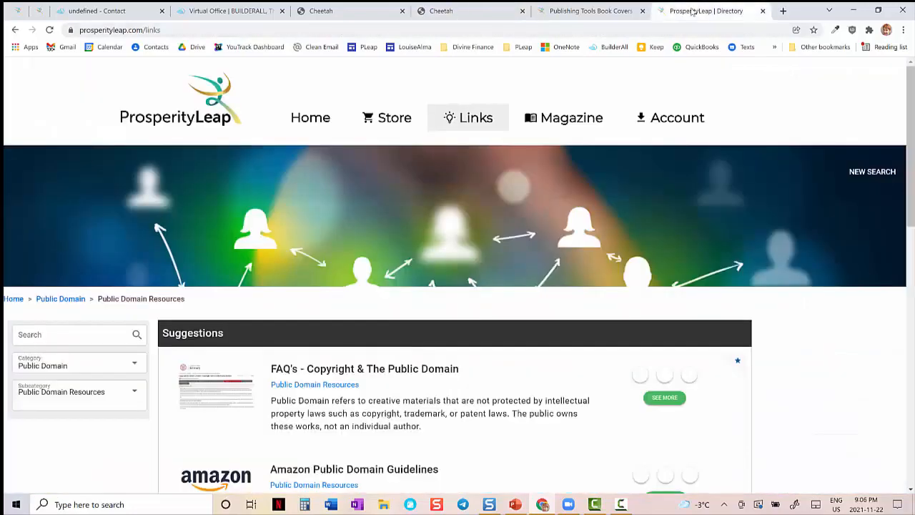
{"action": "left_click", "coordinate": [575, 13]}
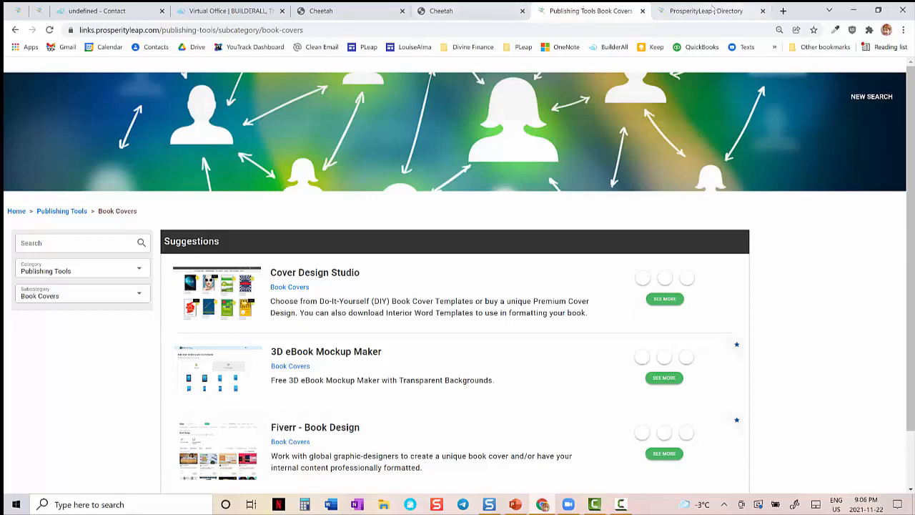
{"action": "left_click", "coordinate": [433, 16]}
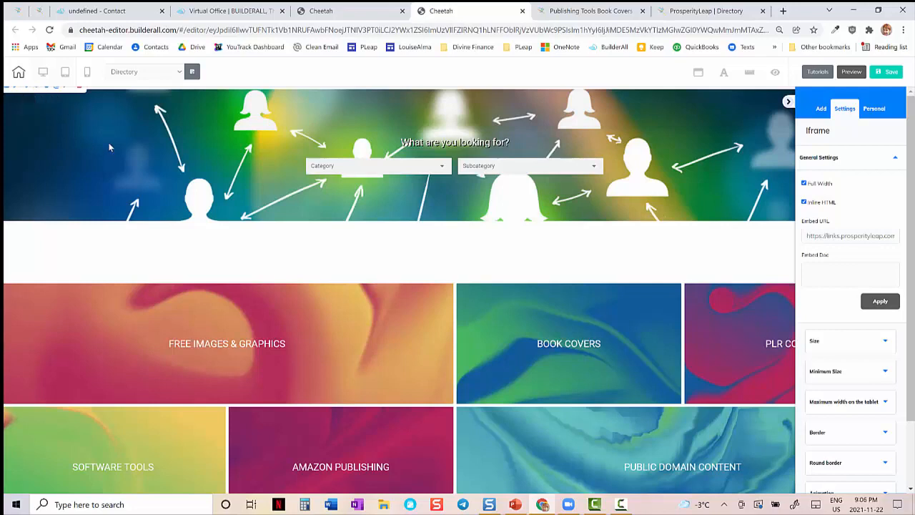
- Inspect the Directory page's mobile layout and the iframe's Minimum Size settings, and switch to the tablet layout
{"action": "left_click", "coordinate": [87, 73]}
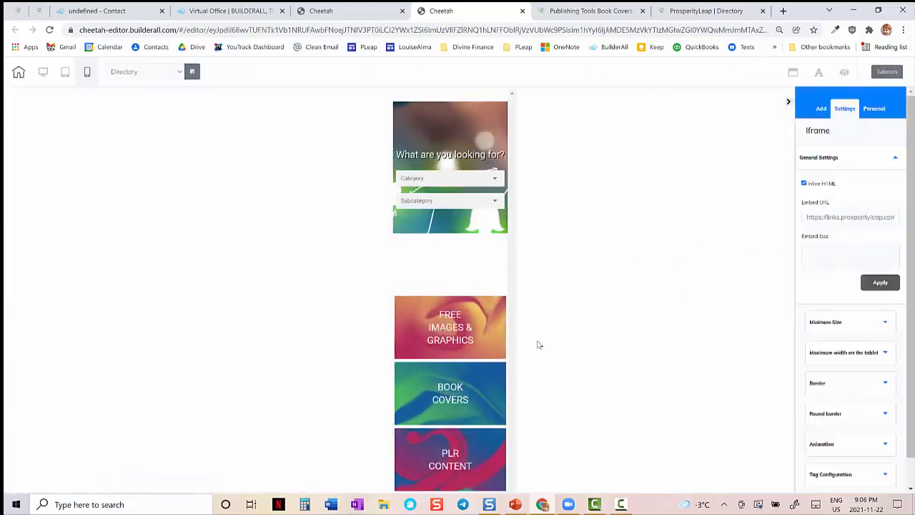
{"action": "left_click", "coordinate": [886, 324]}
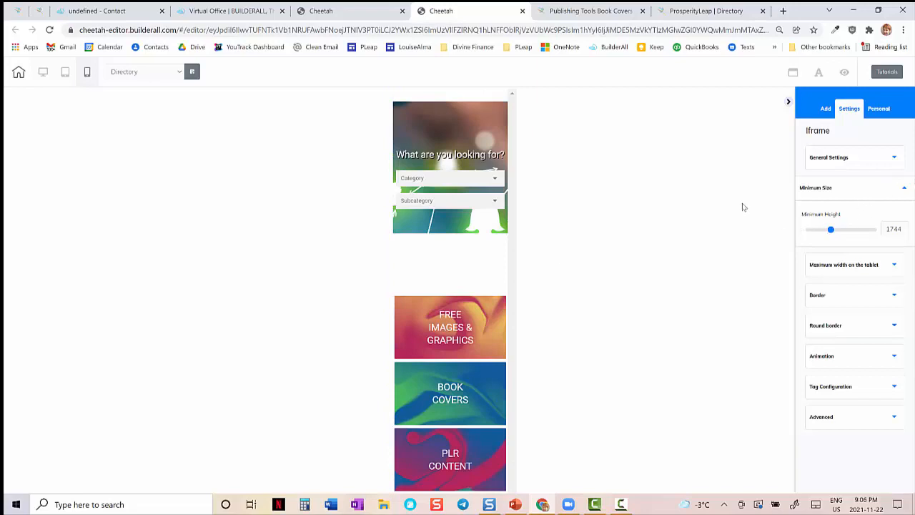
{"action": "scroll", "coordinate": [702, 218], "scroll_direction": "down", "scroll_amount": 4}
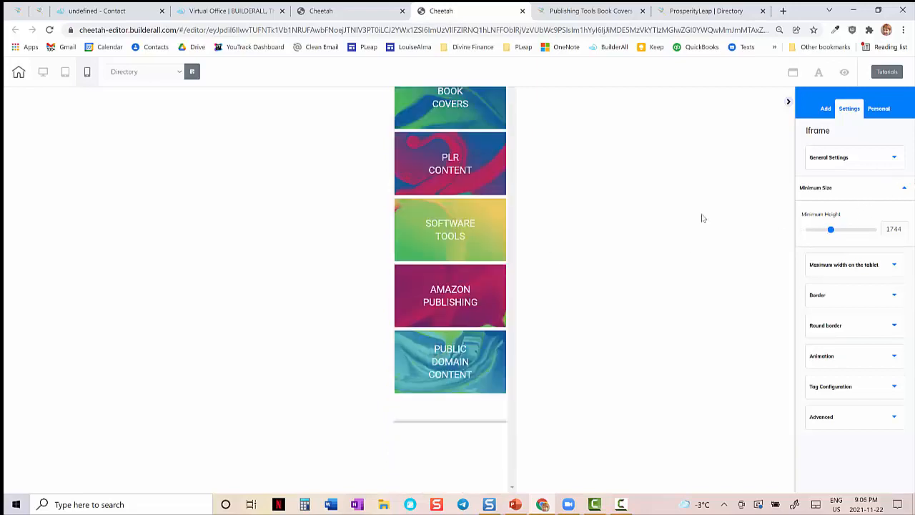
{"action": "scroll", "coordinate": [702, 218], "scroll_direction": "up", "scroll_amount": 4}
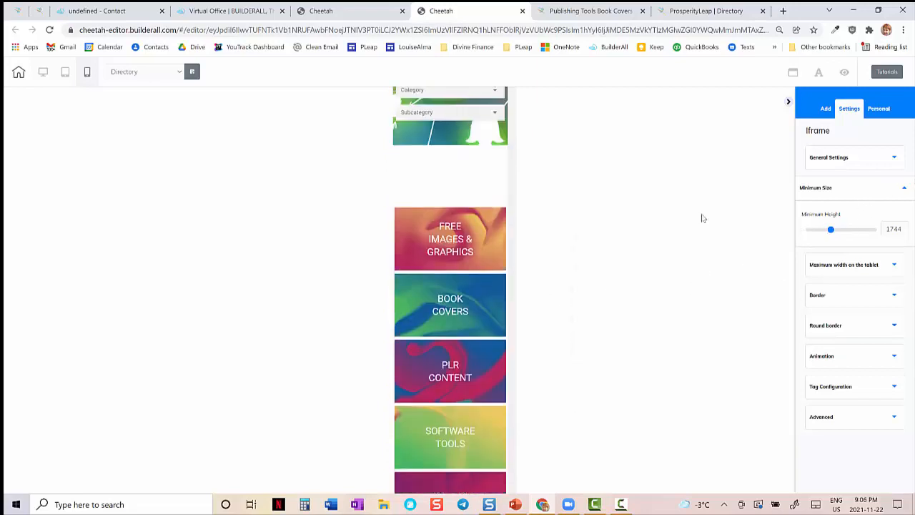
{"action": "scroll", "coordinate": [702, 218], "scroll_direction": "down", "scroll_amount": 3}
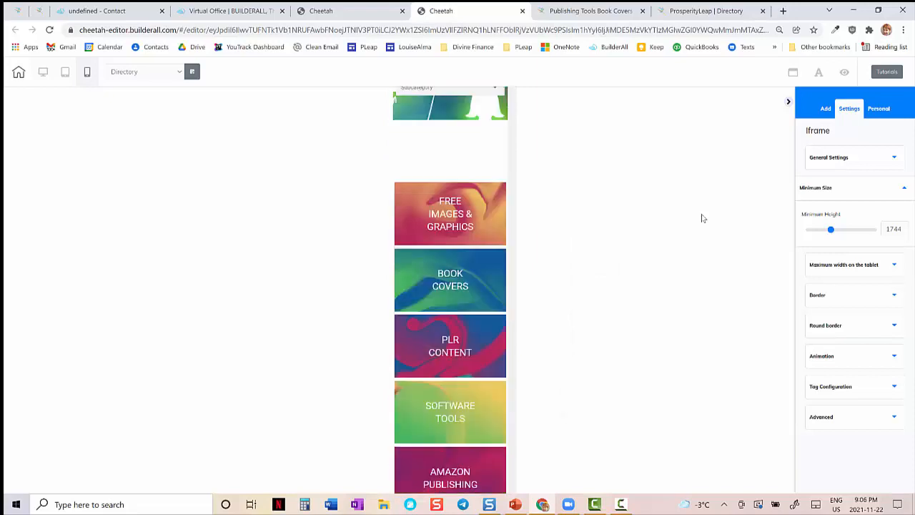
{"action": "scroll", "coordinate": [702, 218], "scroll_direction": "up", "scroll_amount": 2}
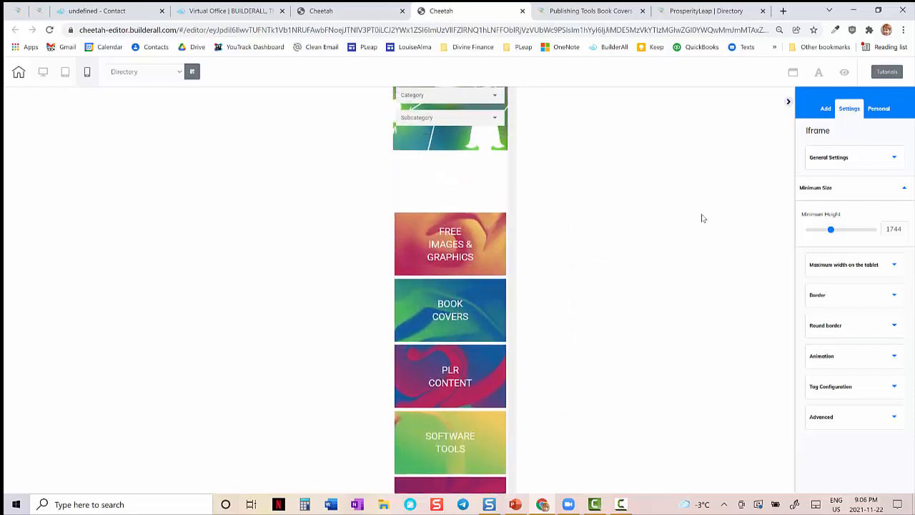
{"action": "key", "text": "F5"}
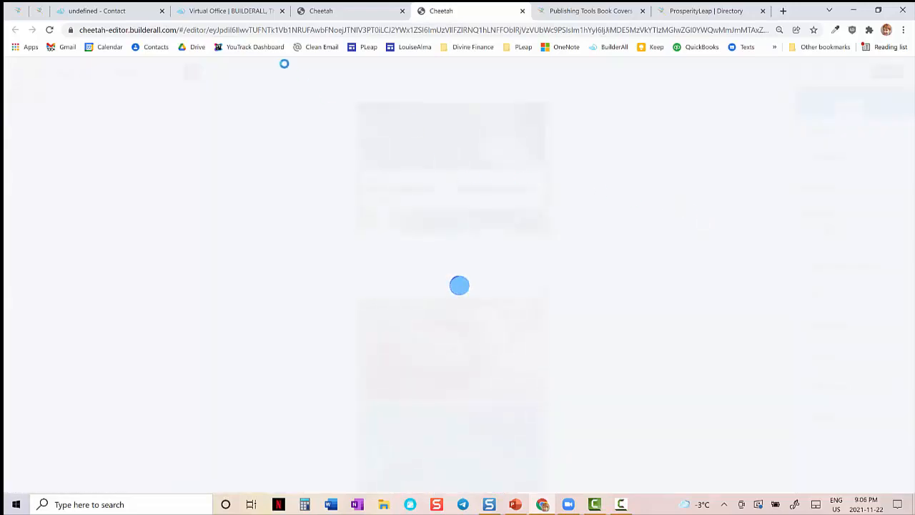
- Switch to PowerPoint, check that slide 10 is the last in the show, and return to the Cheetah editor in Chrome
{"action": "left_click", "coordinate": [515, 504]}
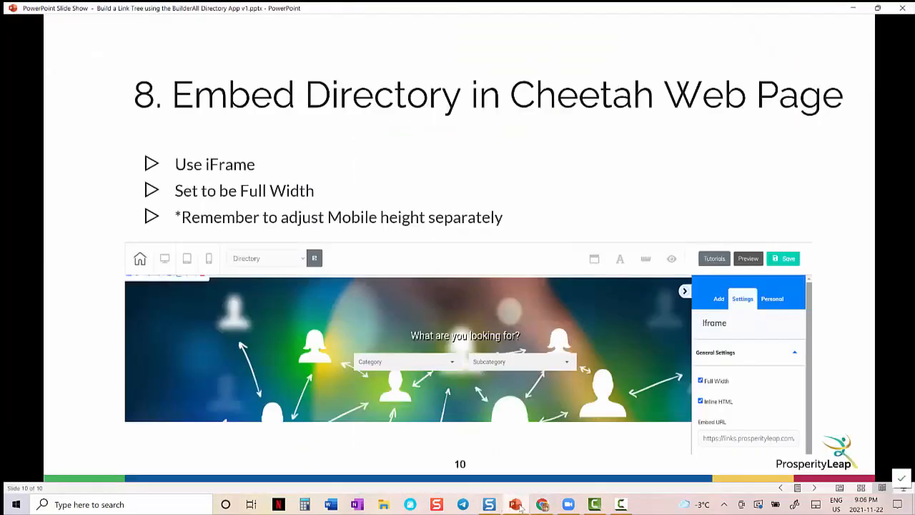
{"action": "left_click", "coordinate": [545, 433]}
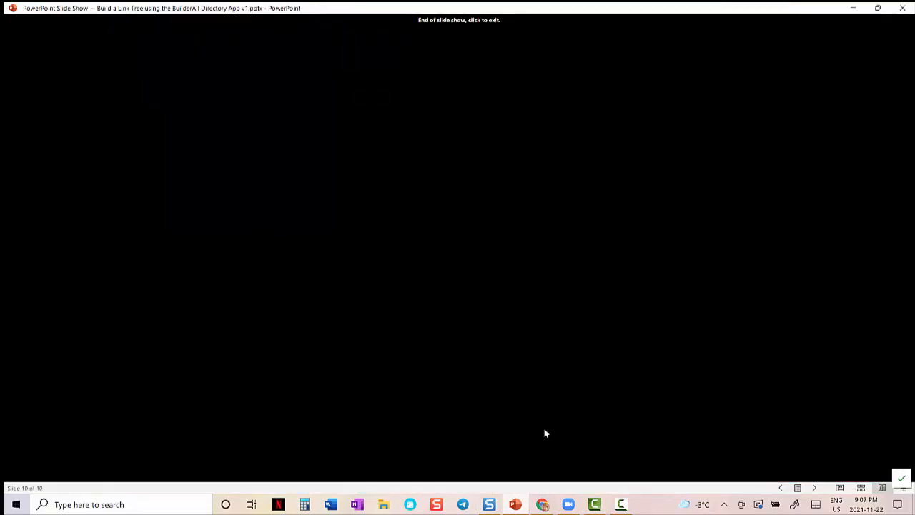
{"action": "key", "text": "Left"}
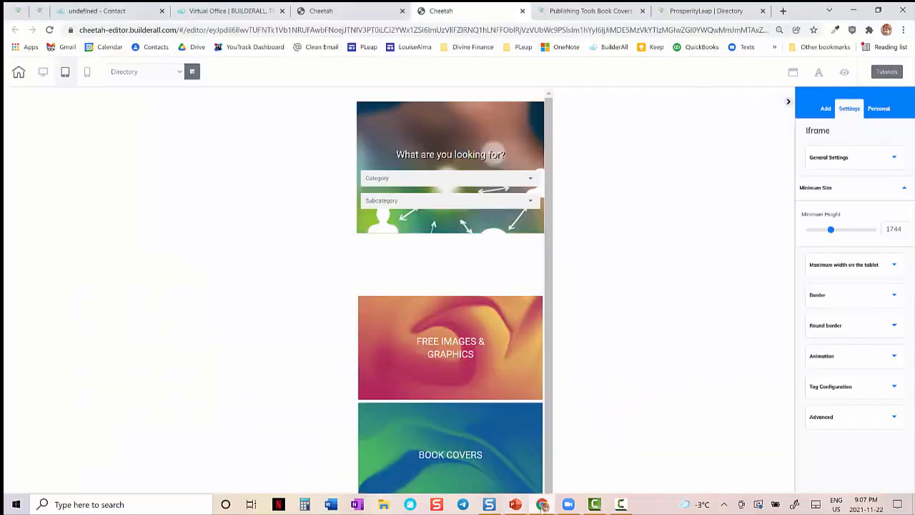
{"action": "left_click", "coordinate": [543, 504]}
- Point out the Apps entry on the Builderall office dashboard, and switch to the published ProsperityLeap Links page
{"action": "left_click", "coordinate": [214, 11]}
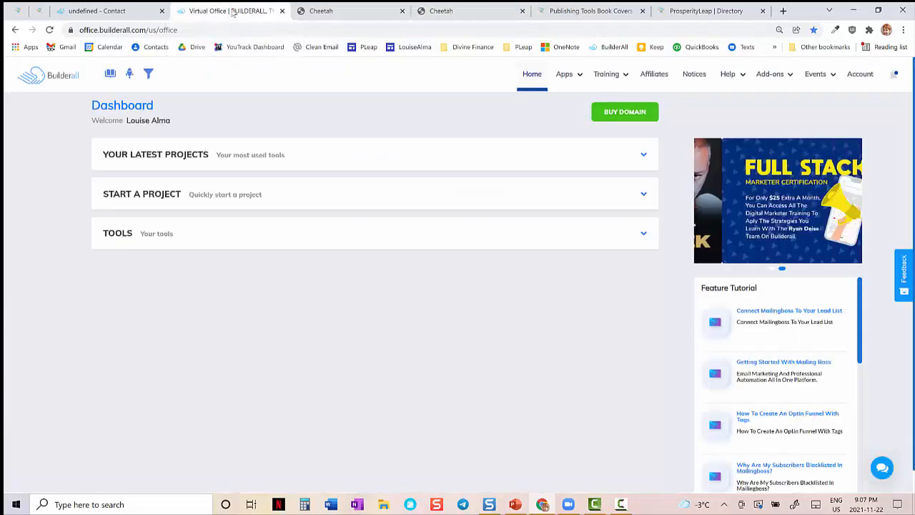
{"action": "left_click", "coordinate": [565, 74]}
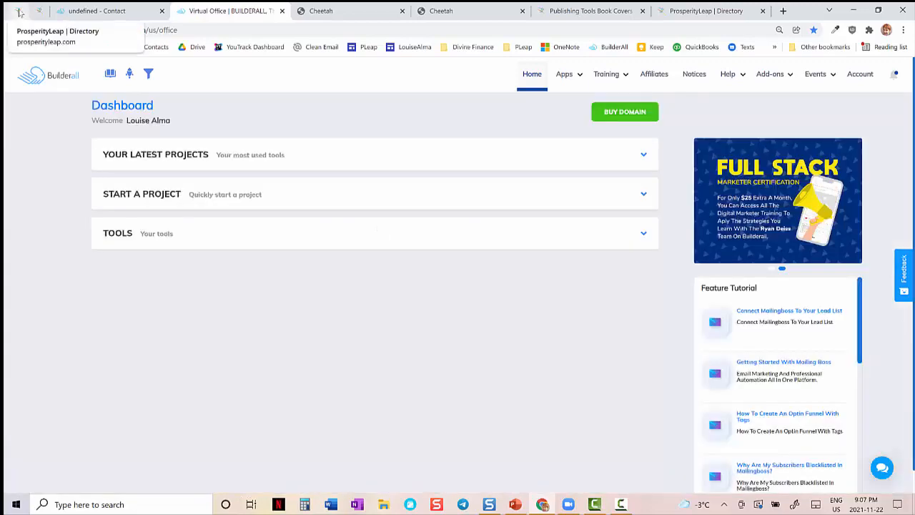
{"action": "left_click", "coordinate": [19, 13]}
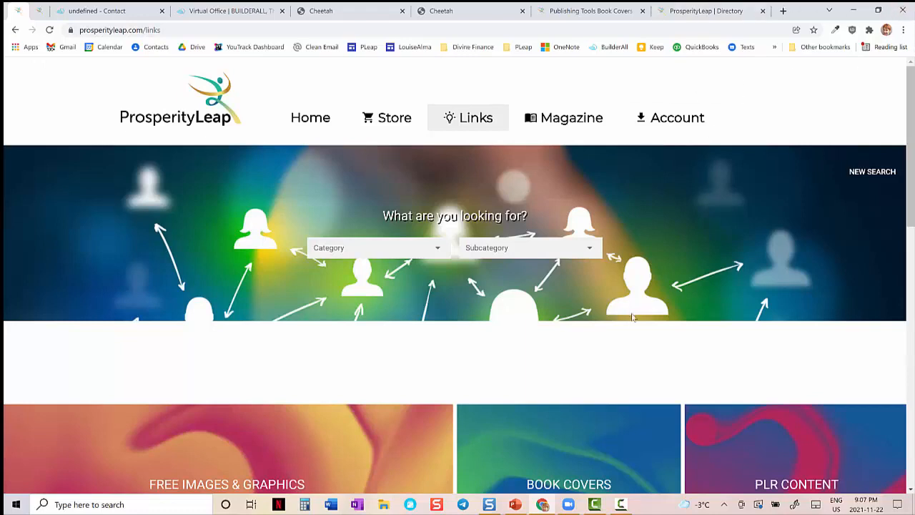
- Write the support e-mail address in the address bar of a new browser tab, and return to the ProsperityLeap Links page
{"action": "left_click", "coordinate": [782, 11]}
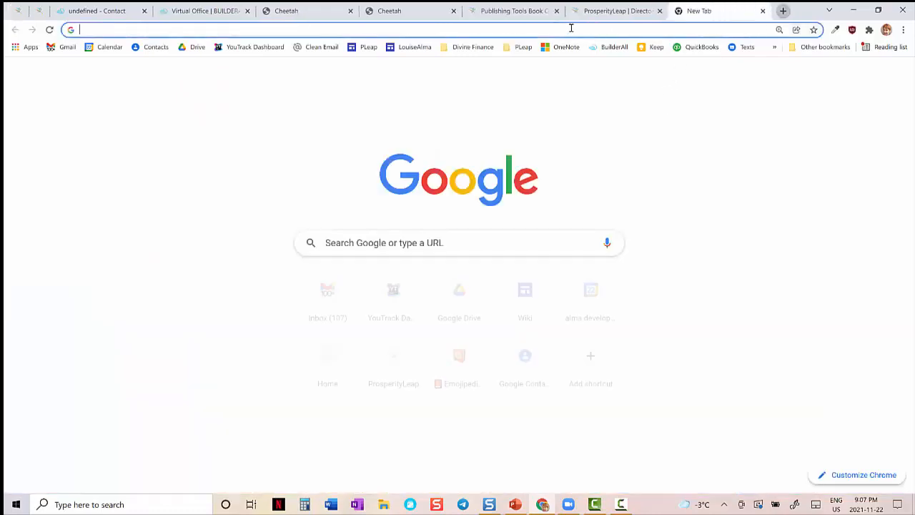
{"action": "left_click", "coordinate": [571, 28]}
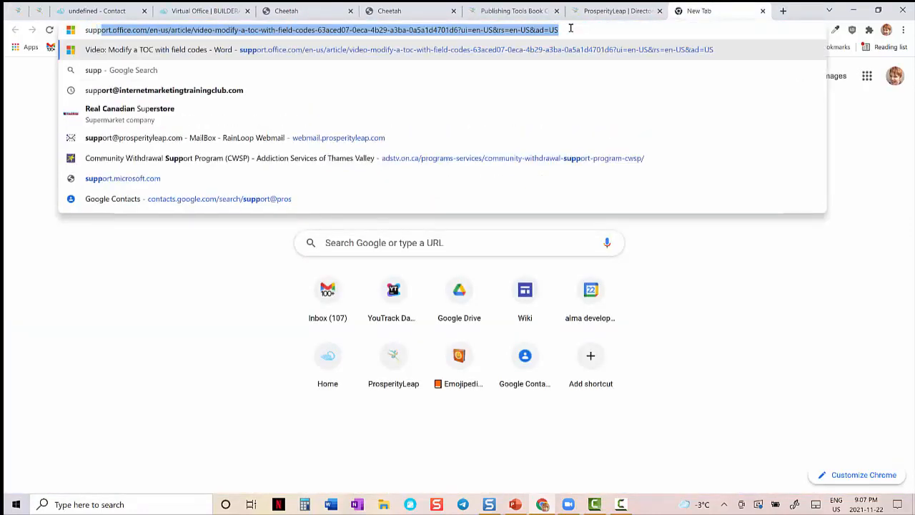
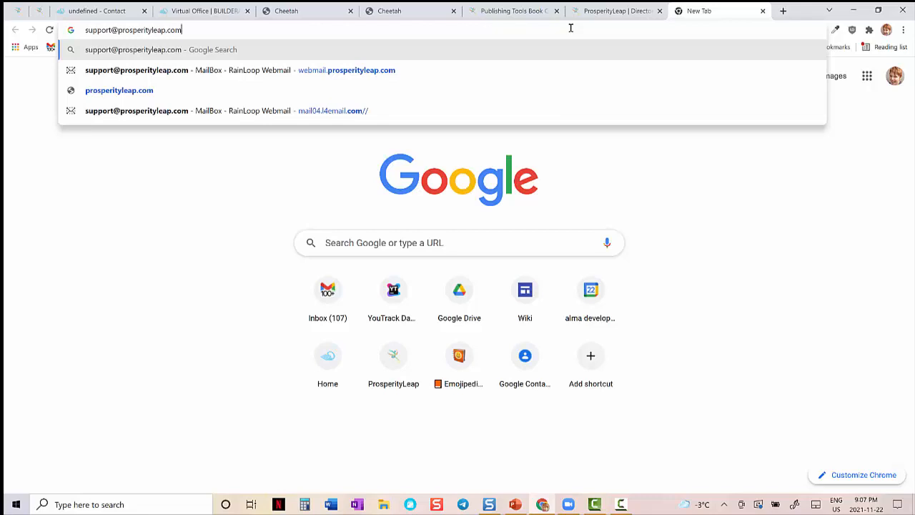
{"action": "left_click", "coordinate": [13, 10]}
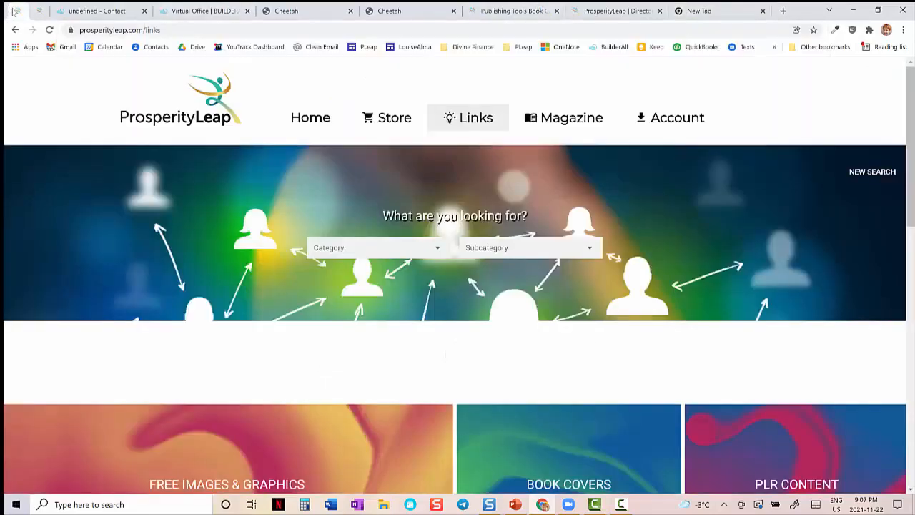